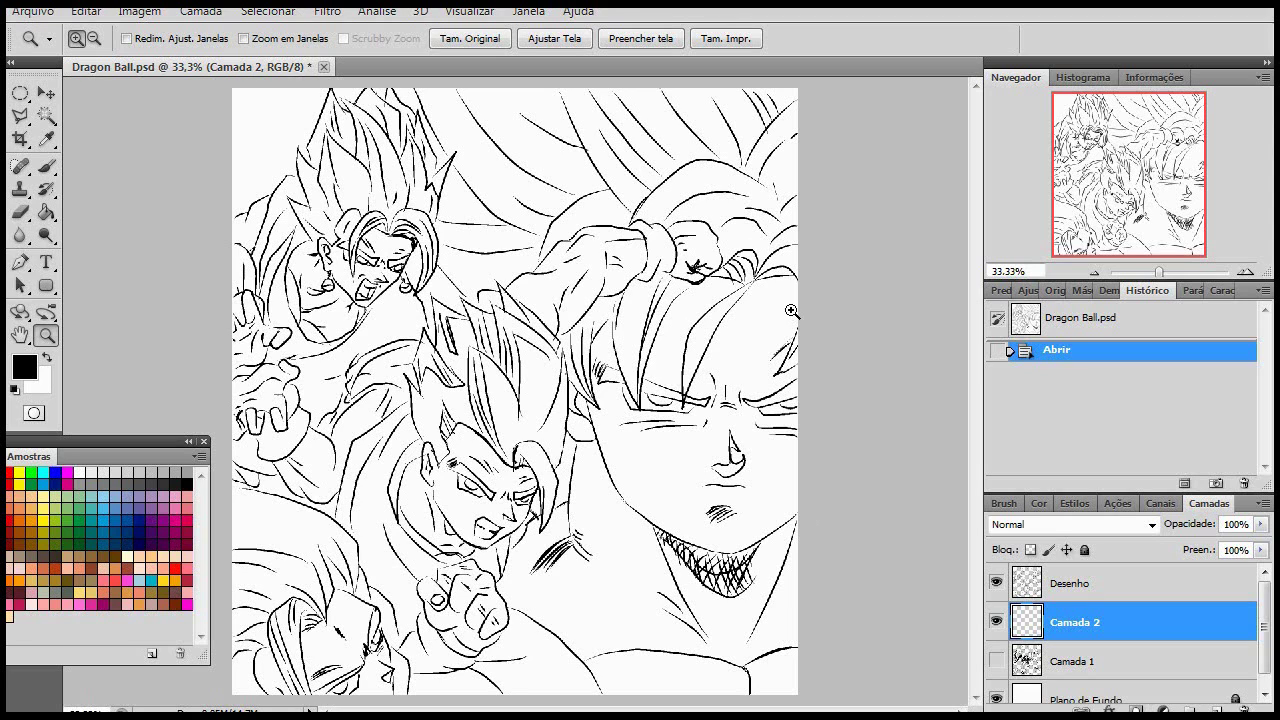
Show and select Camada 1, hide Desenho, and raise Camada 1's opacity from 33% to 100%
click(995, 660)
click(996, 583)
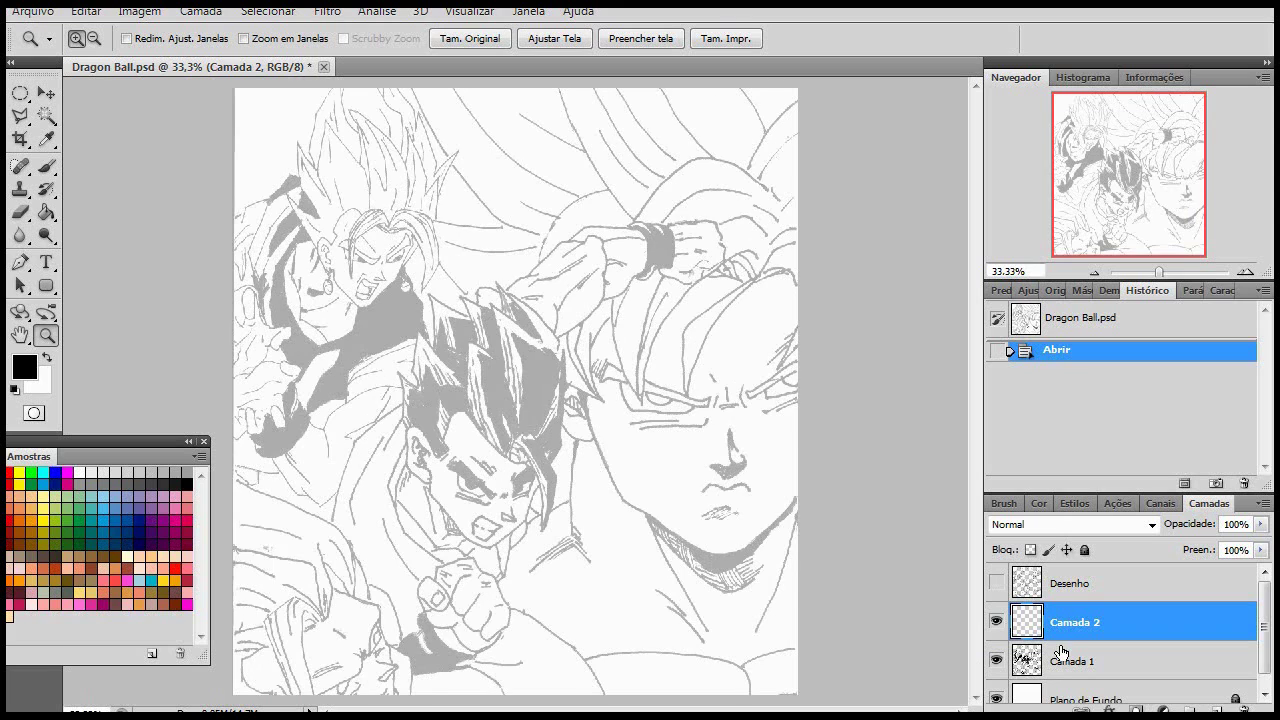
click(1070, 656)
click(1260, 524)
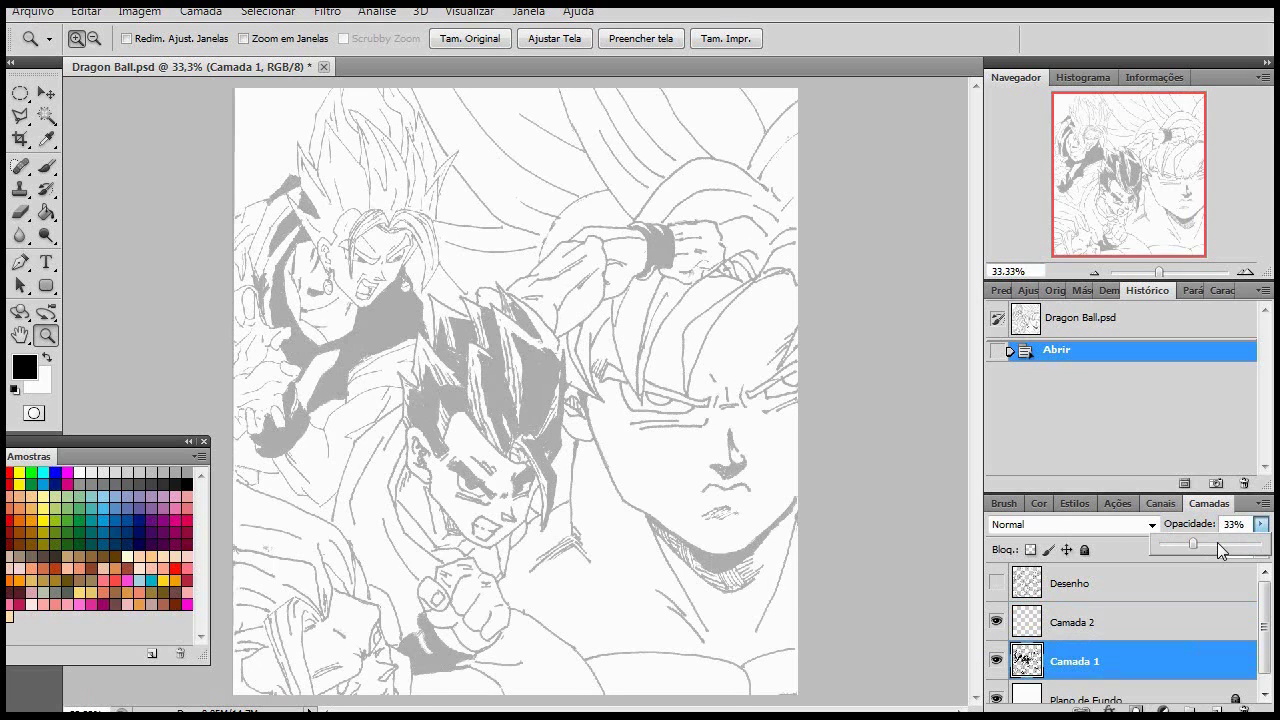
drag(1193, 545, 1261, 546)
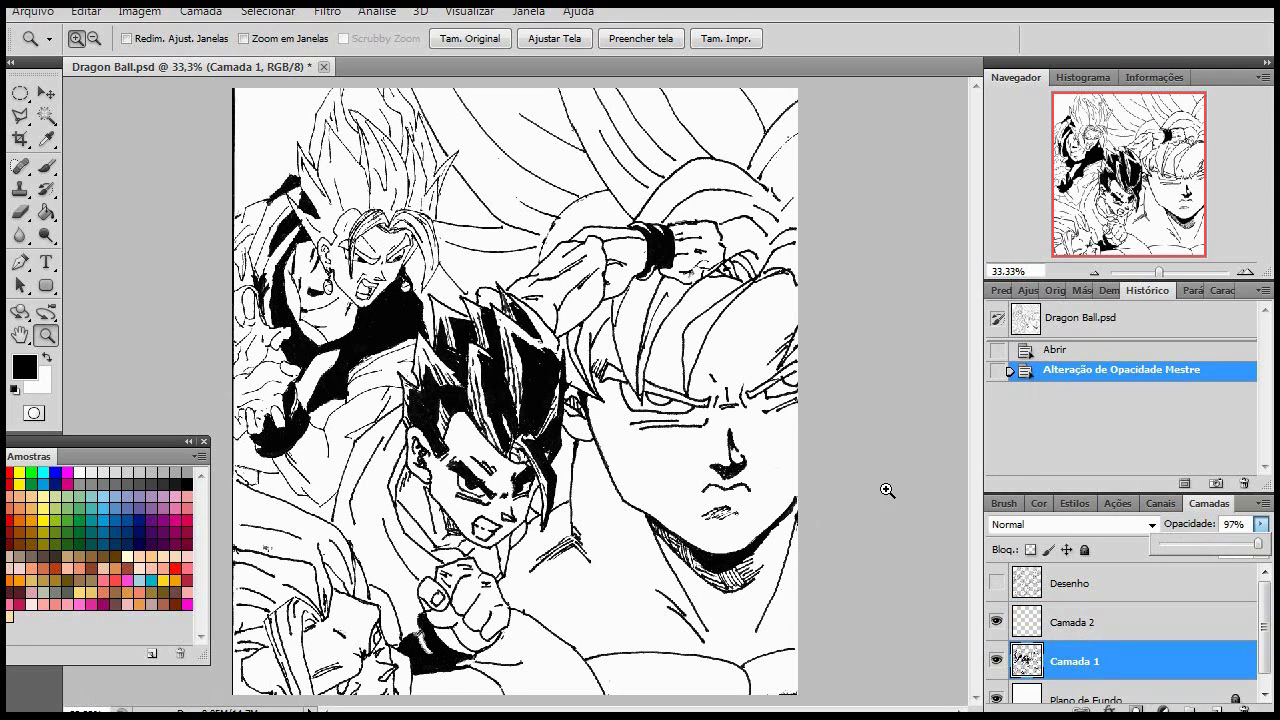
Show Desenho again, hide Camada 1, and make Camada 2 the active layer
click(997, 582)
click(996, 660)
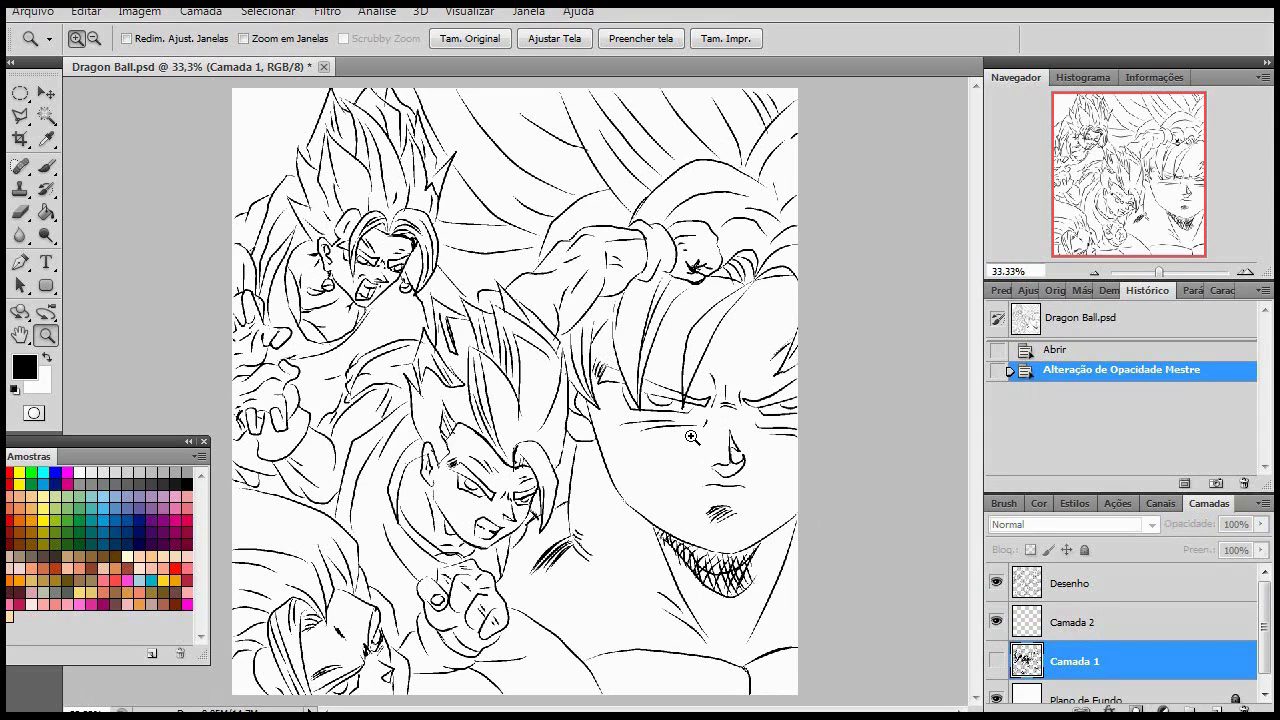
click(1061, 625)
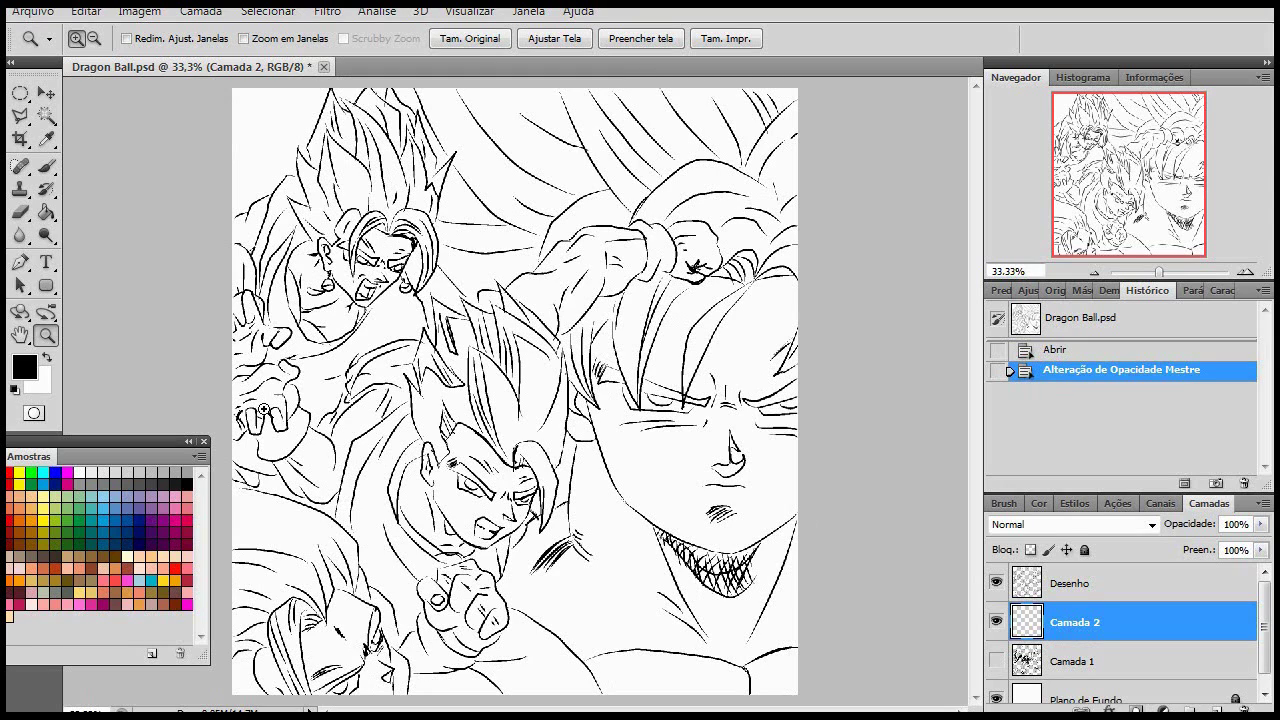
Set grey as the foreground colour with the Paint Bucket, checking the Desenho and Camada 1 layers
click(183, 471)
key(g)
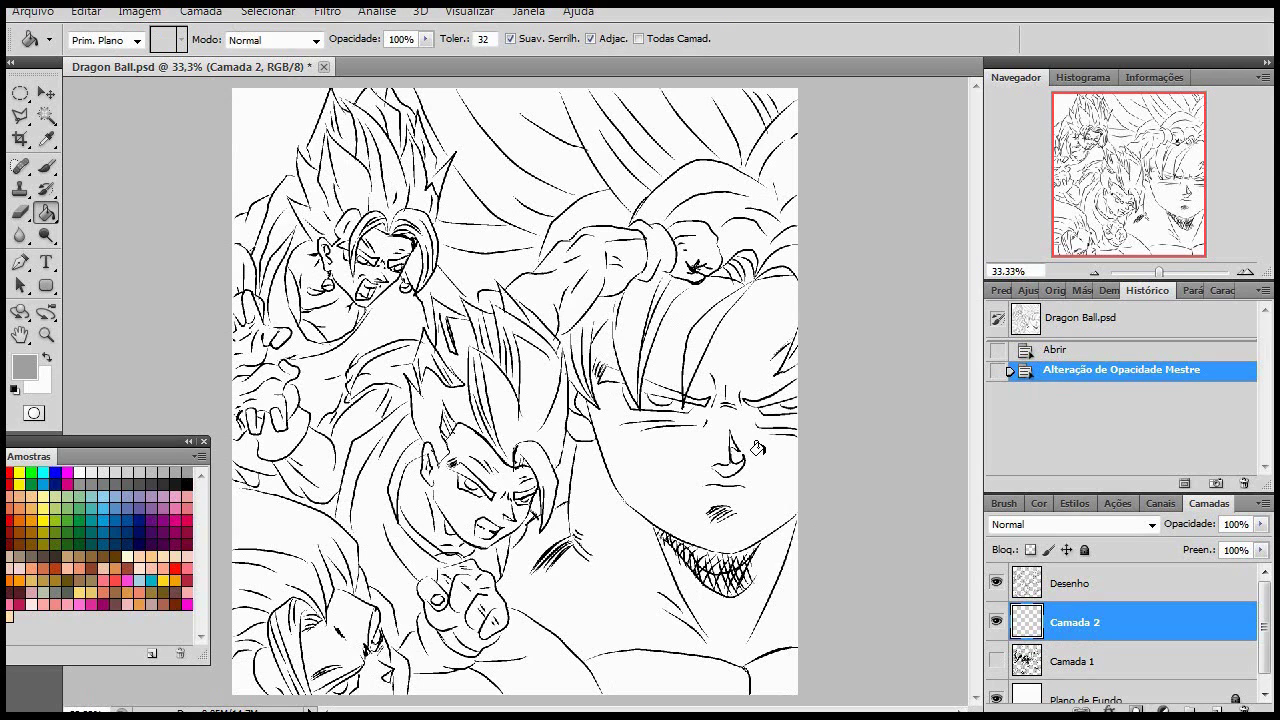
click(1075, 588)
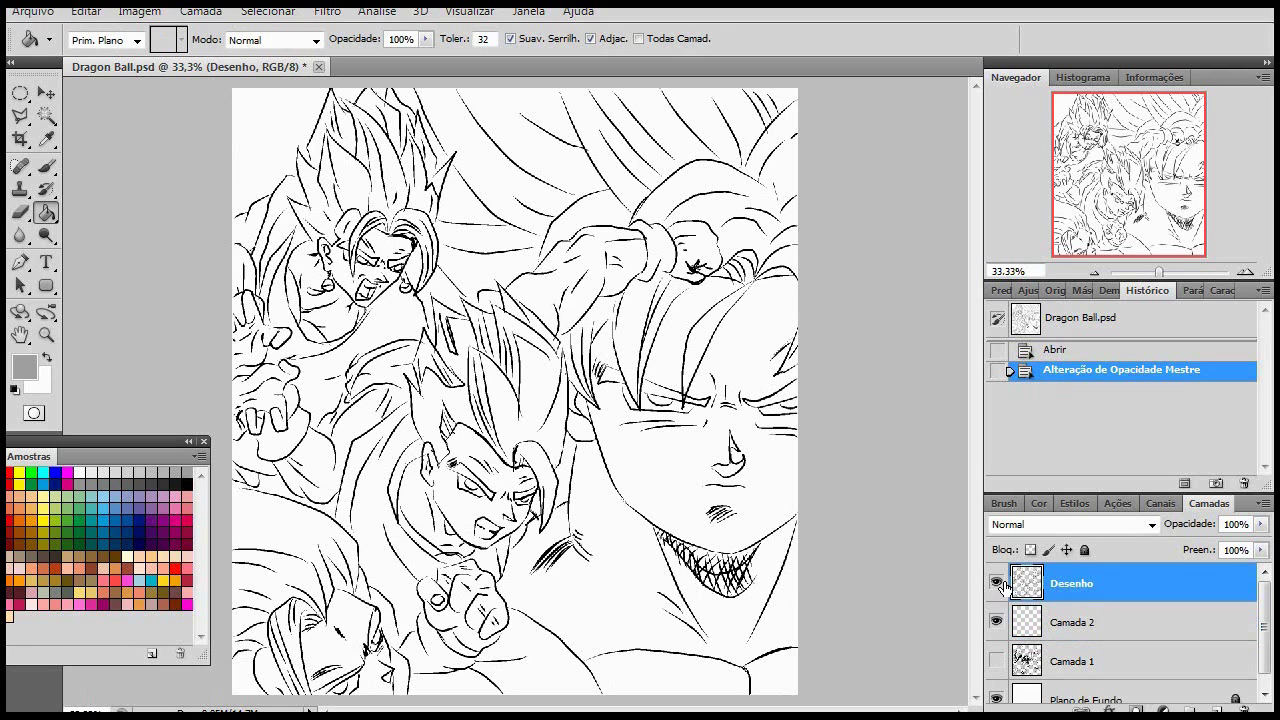
click(996, 584)
click(996, 585)
click(997, 662)
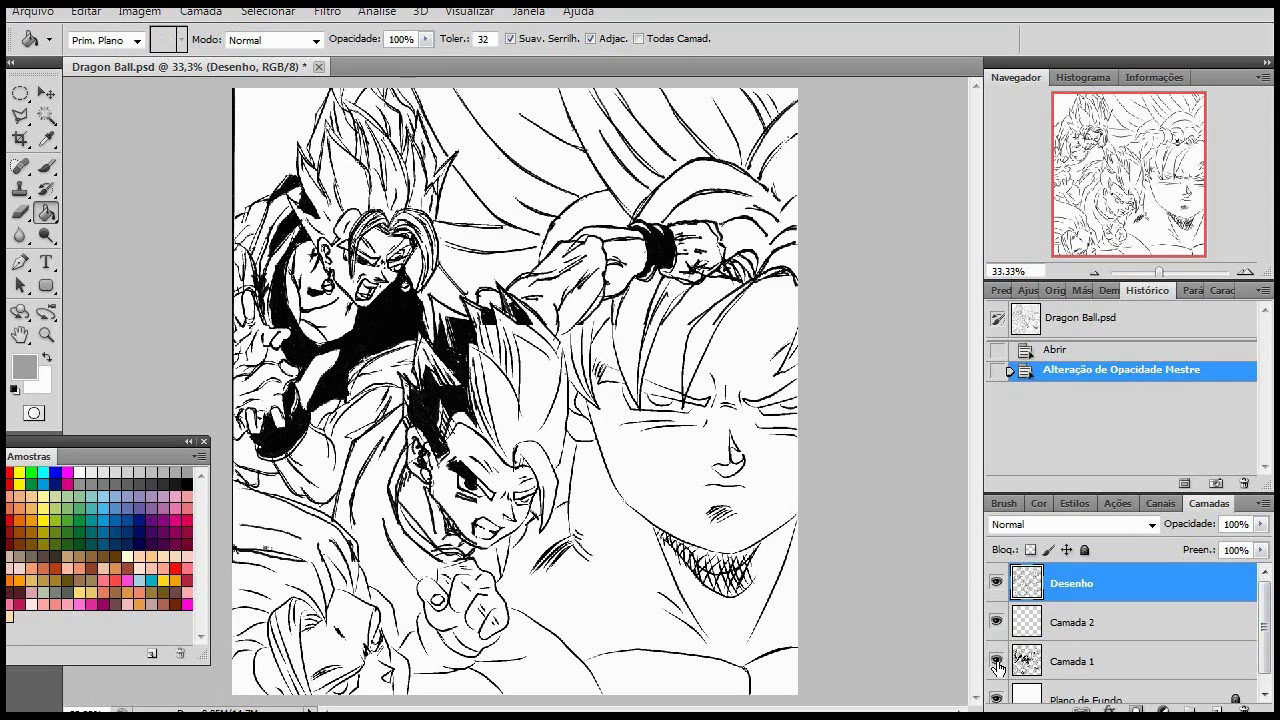
click(997, 662)
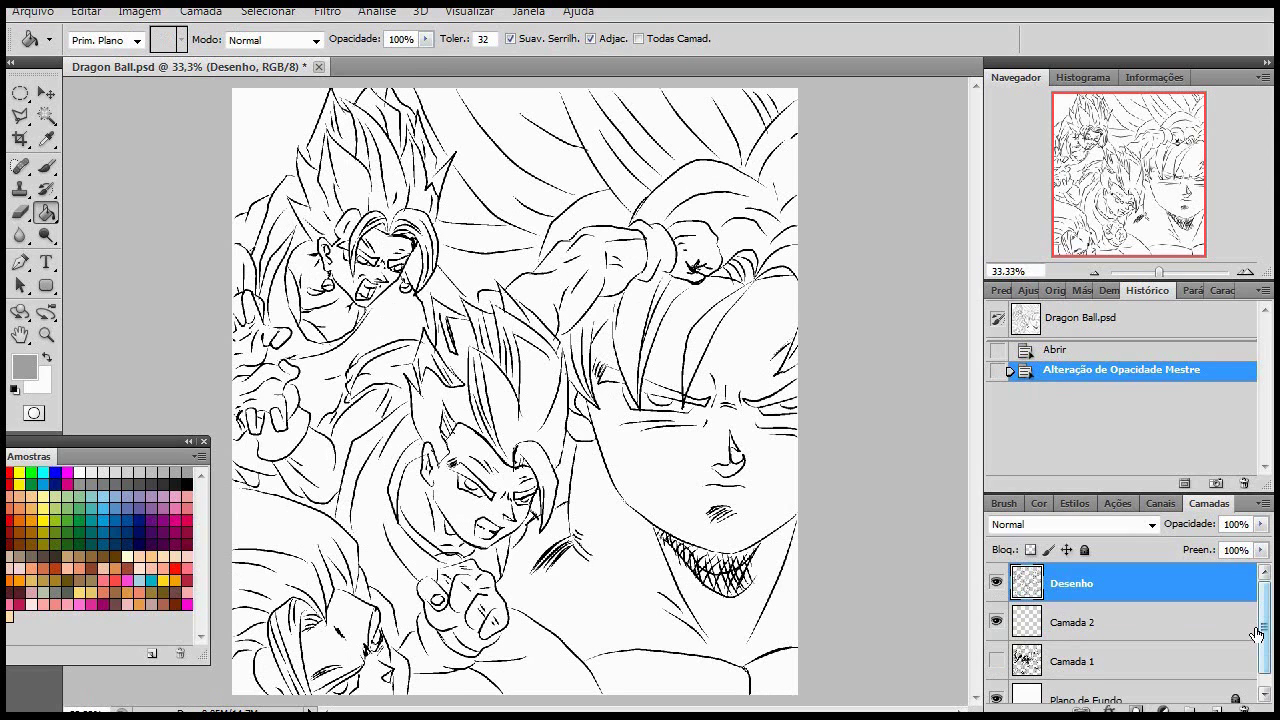
Fill Camada 2 with grey and add an empty Camada 3 layer above it
click(1088, 630)
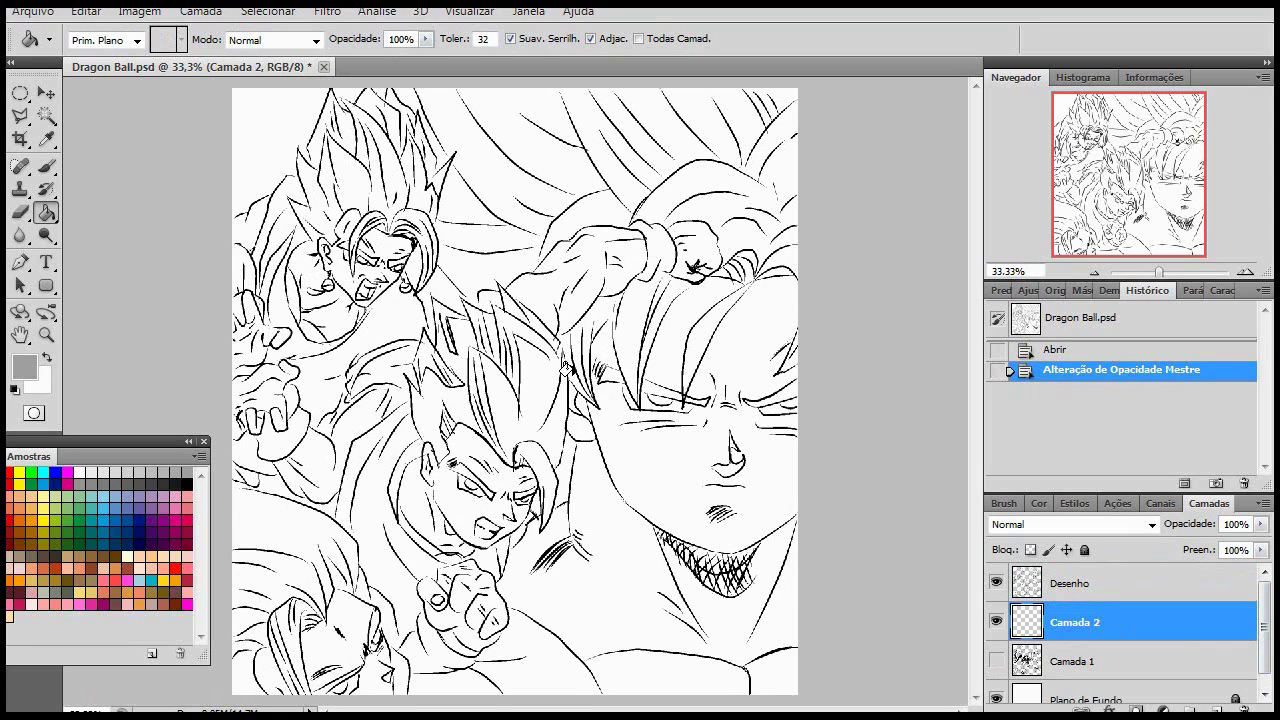
click(614, 500)
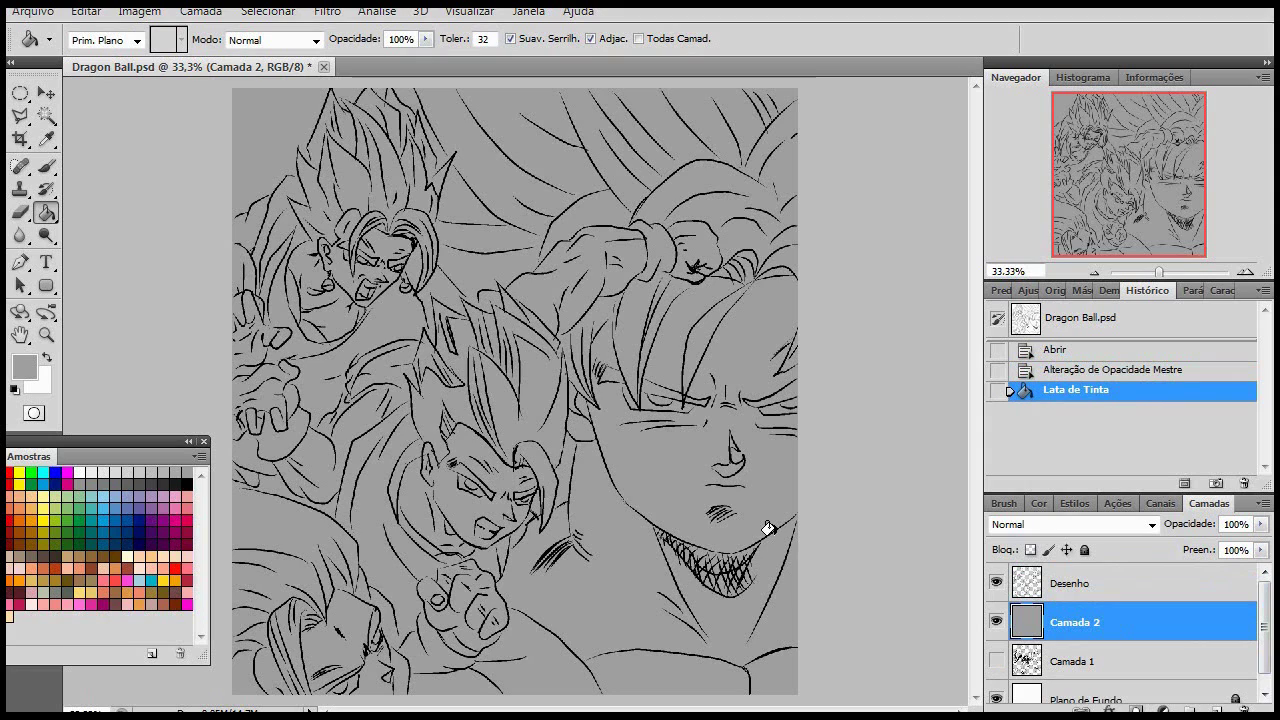
key(ctrl+shift+alt+n)
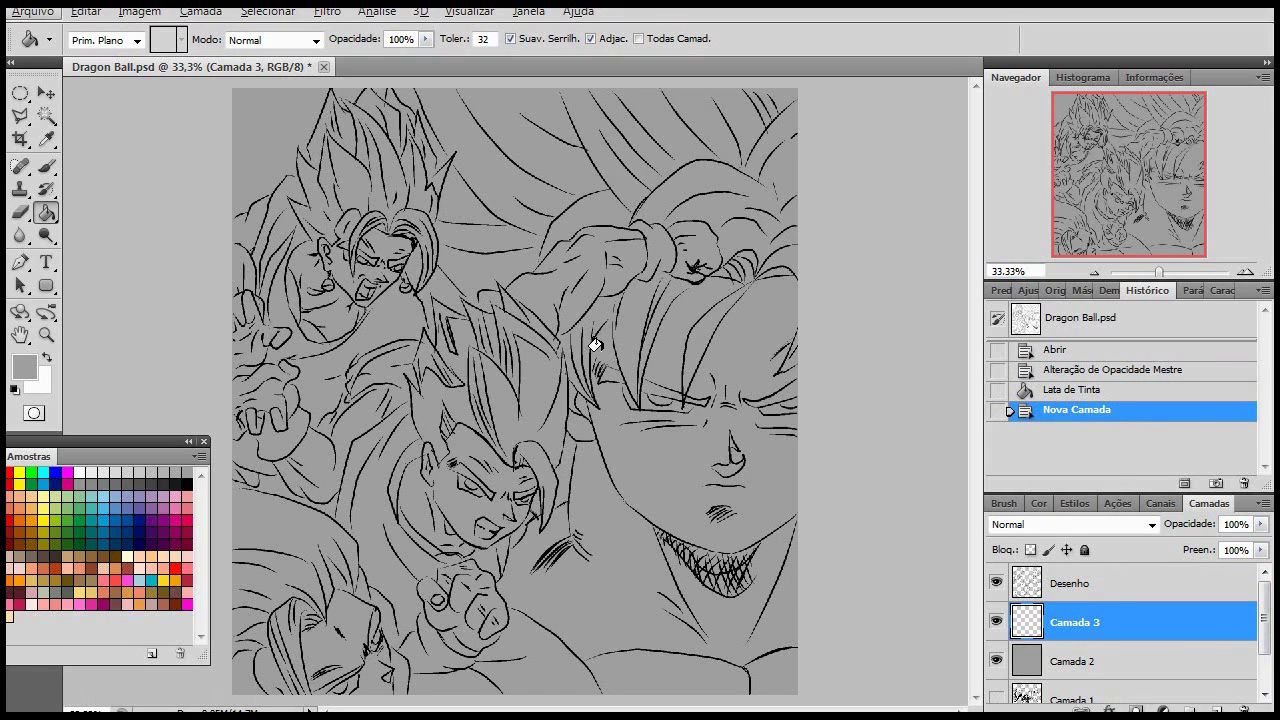
Pick a light peach swatch for the Brush and enlarge it to 175 px
key(b)
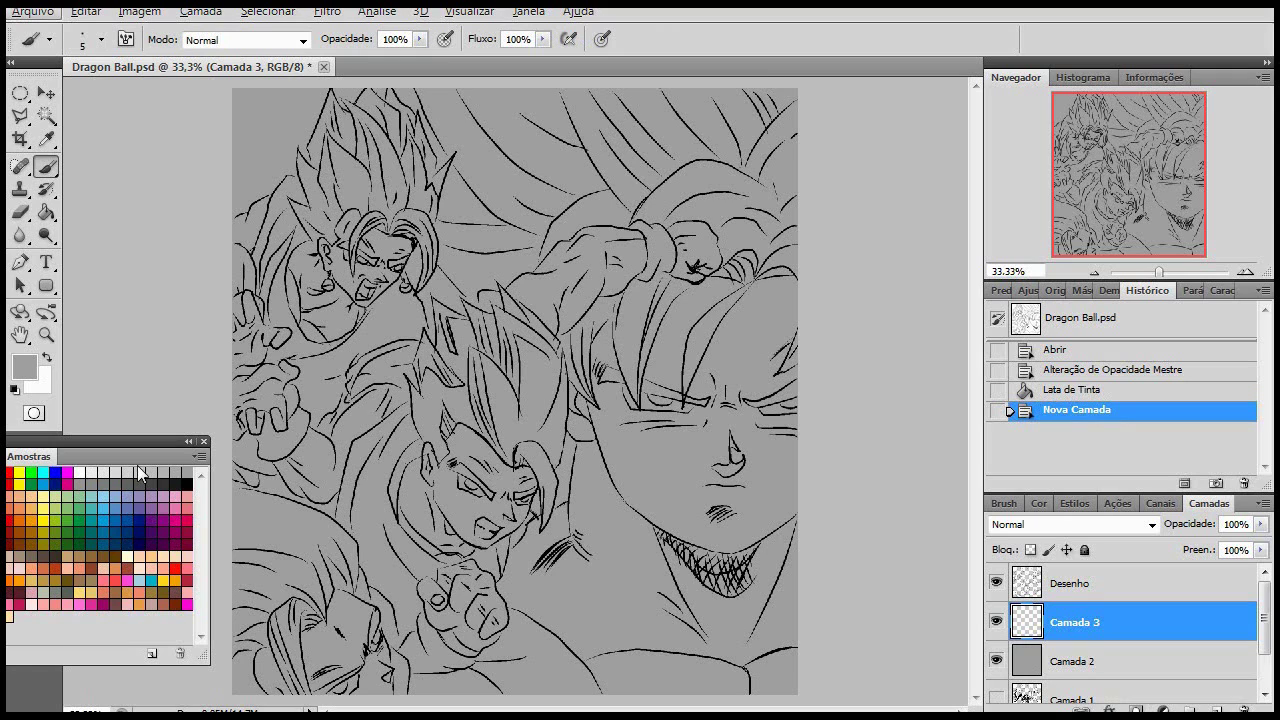
click(24, 504)
click(32, 497)
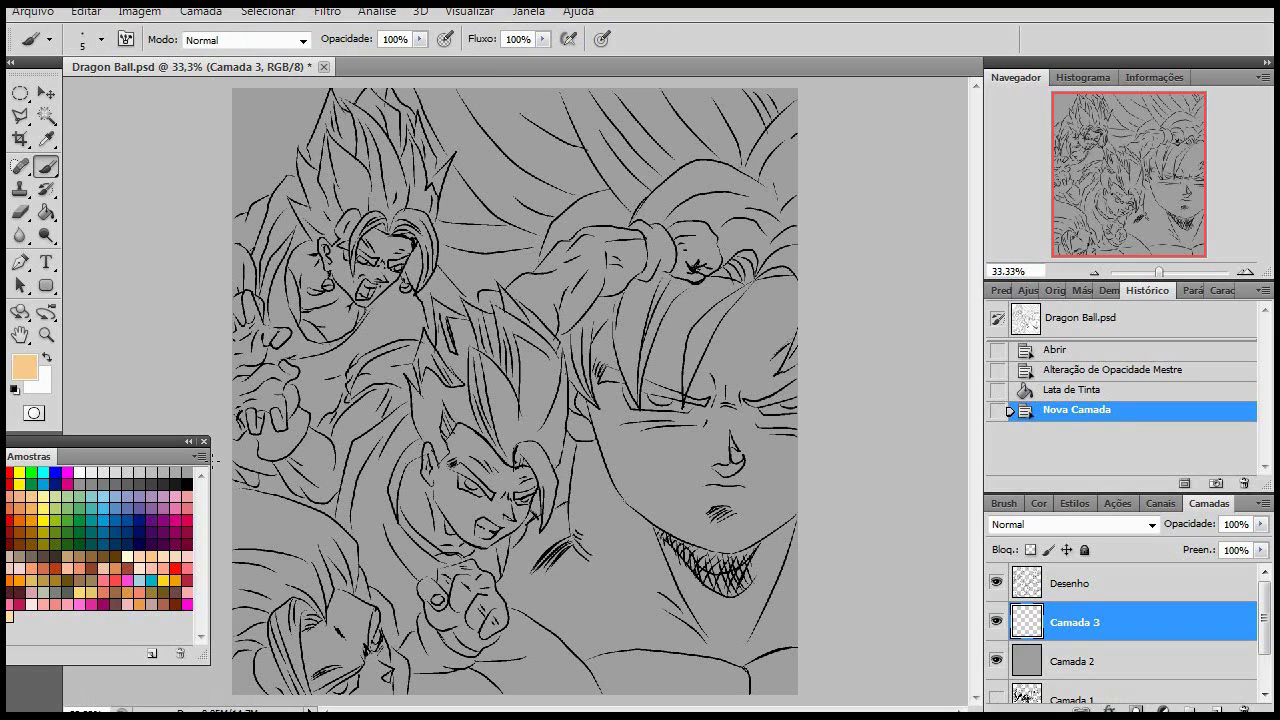
key(g)
key(b)
key(bracketright)
key(bracketright)
key(bracketright)
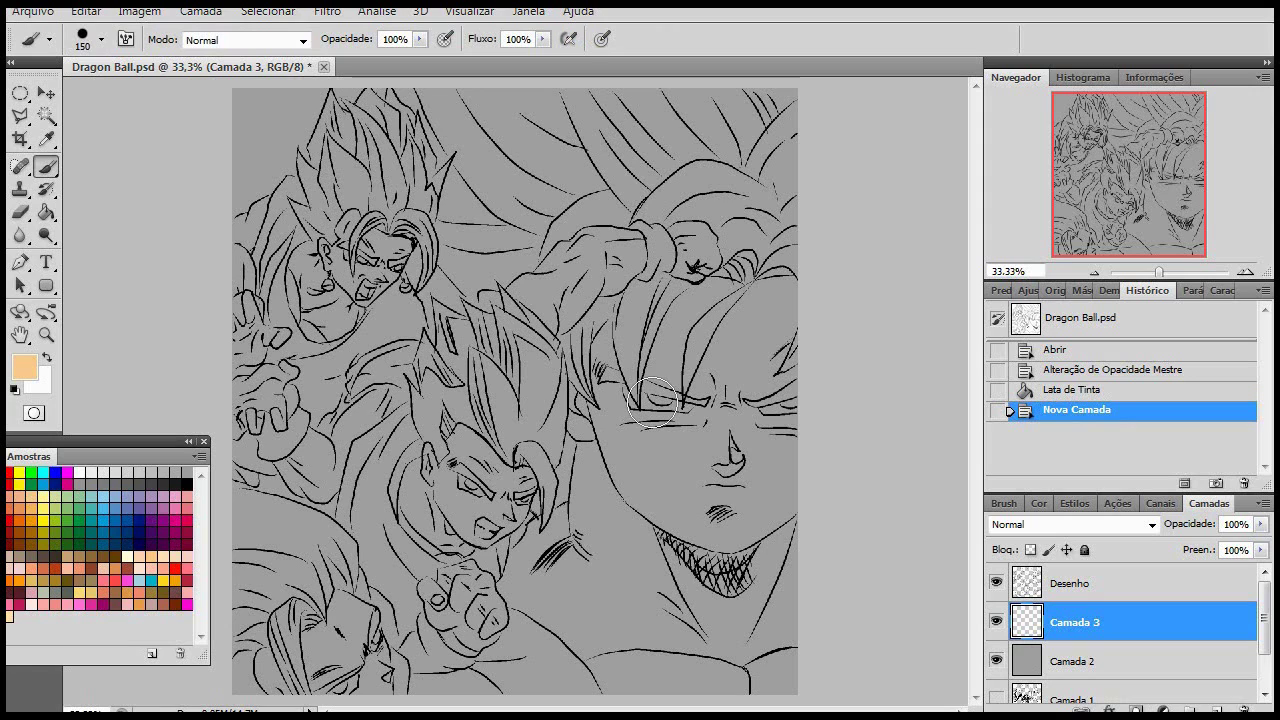
Choose the soft round brush preset with 0% hardness
right_click(638, 388)
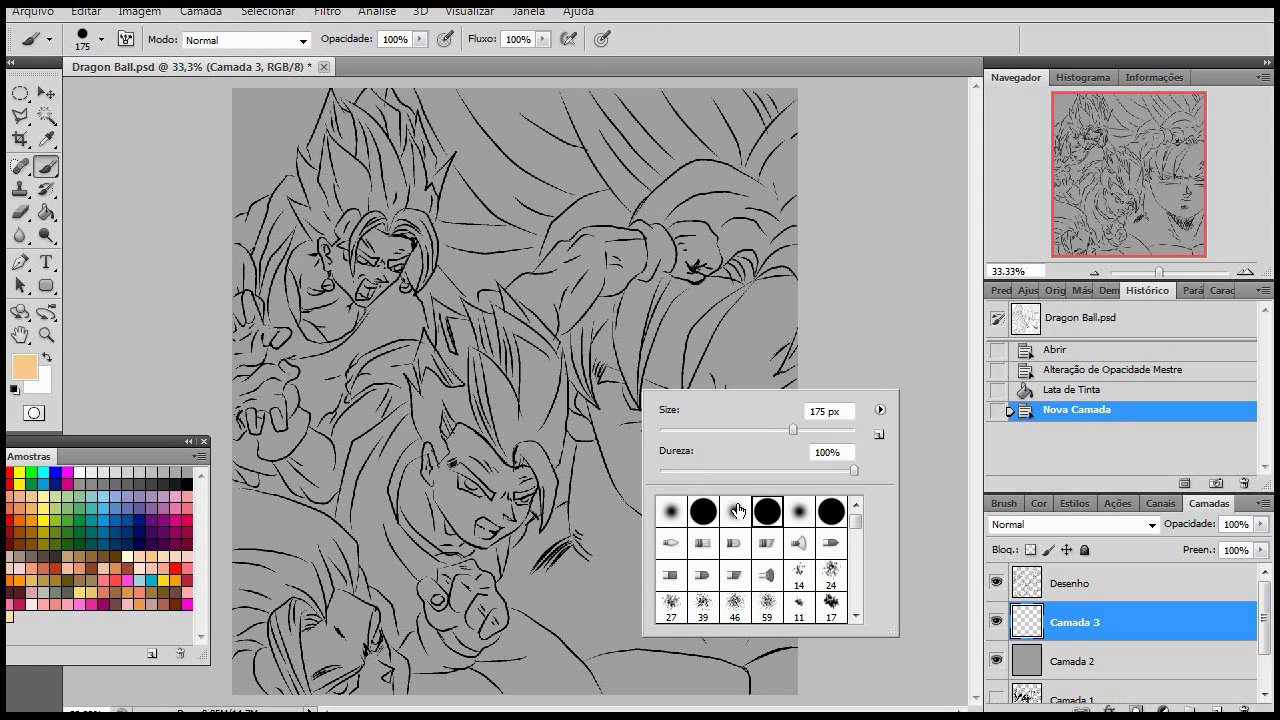
click(736, 513)
double_click(736, 513)
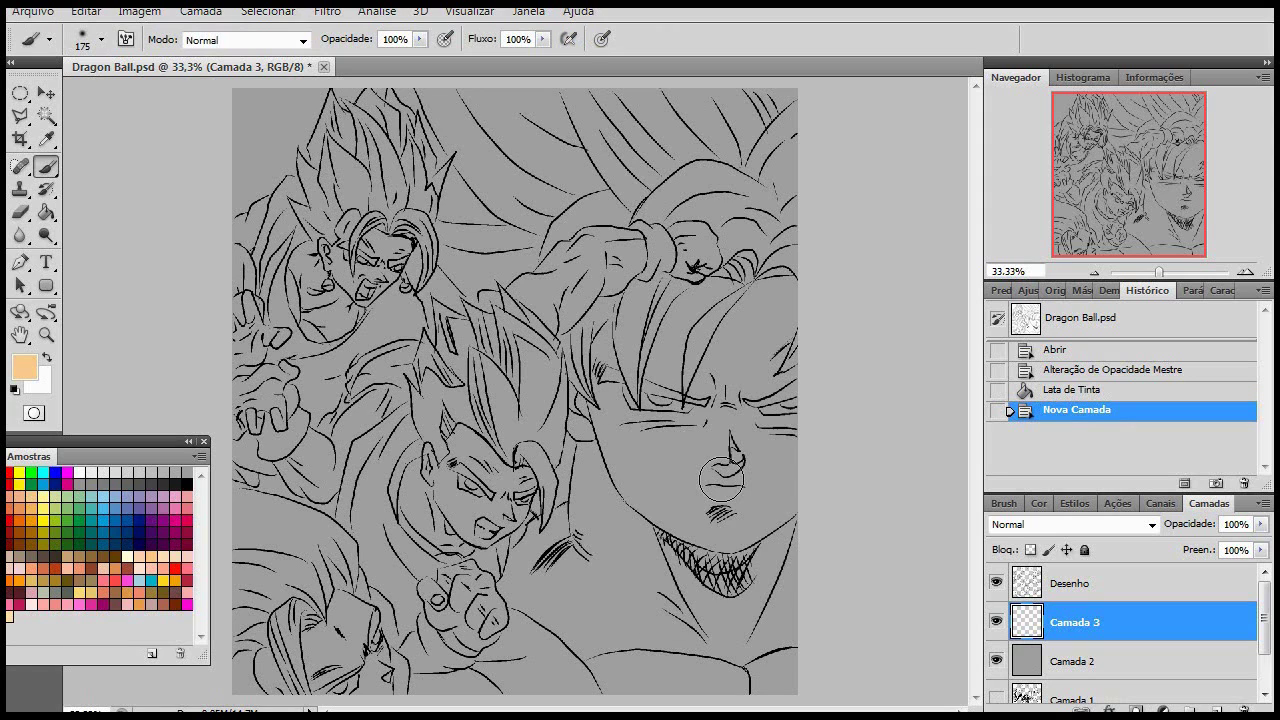
right_click(686, 420)
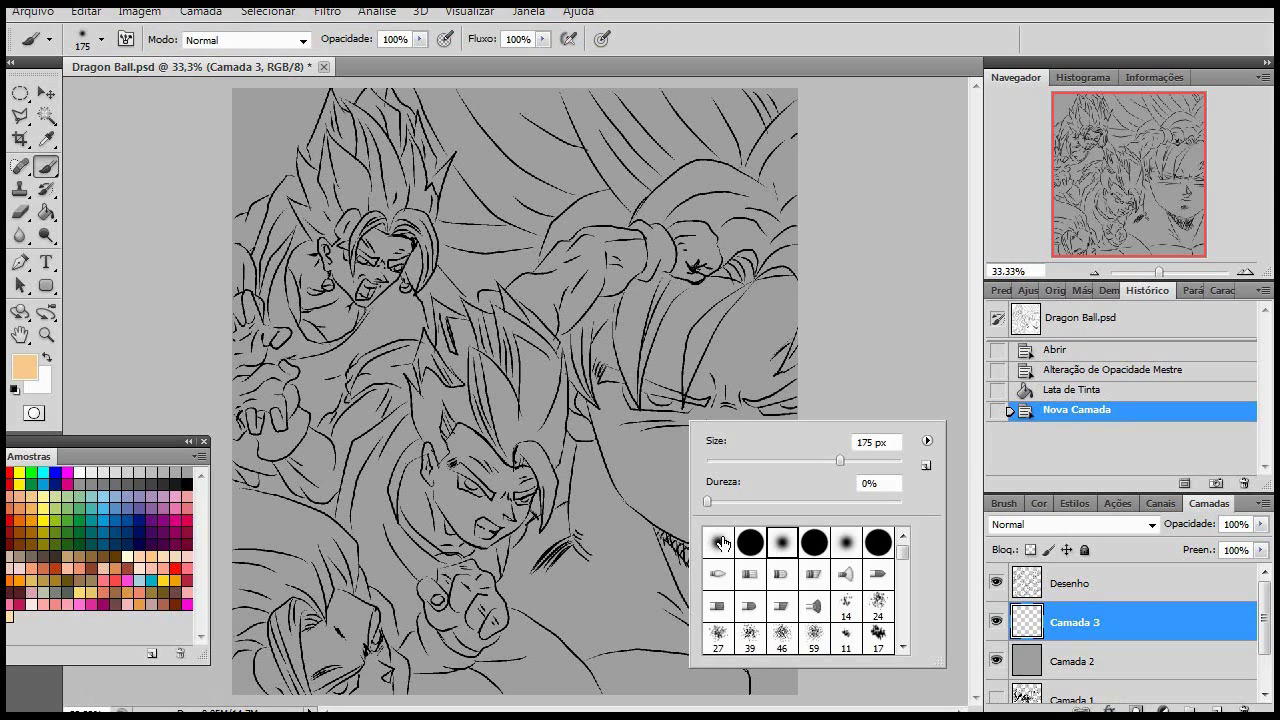
click(722, 541)
double_click(722, 541)
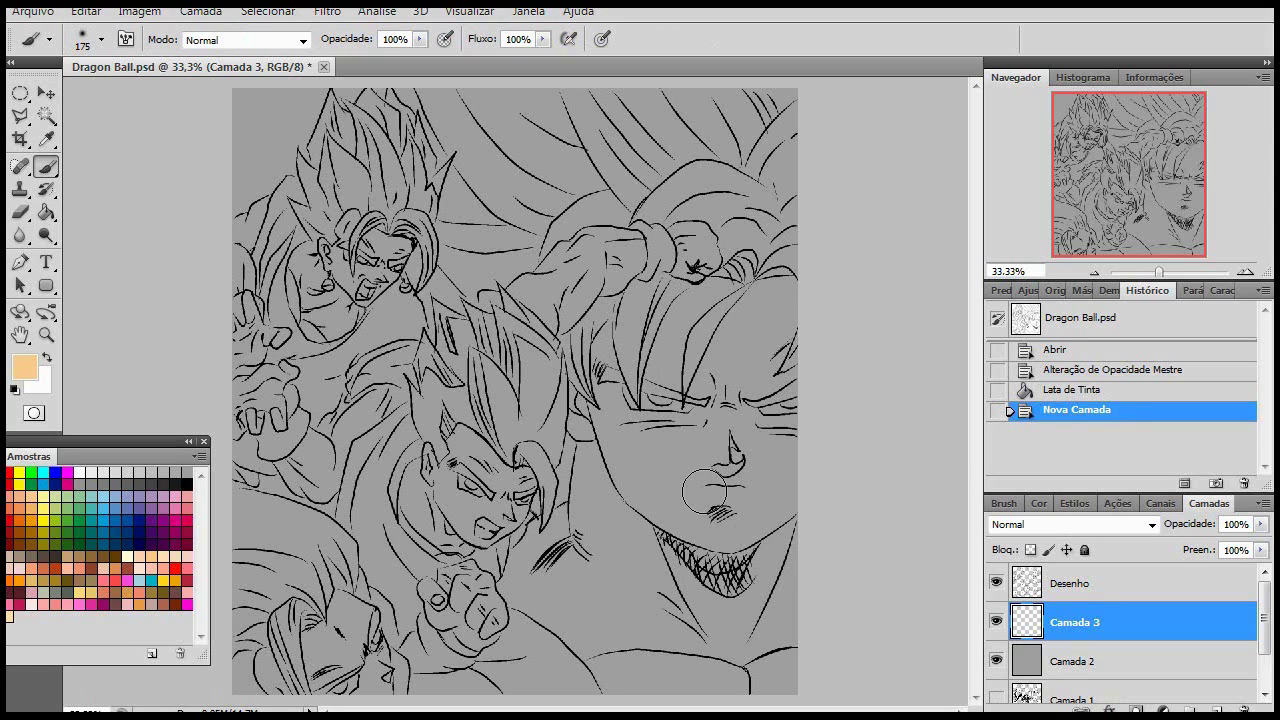
right_click(660, 448)
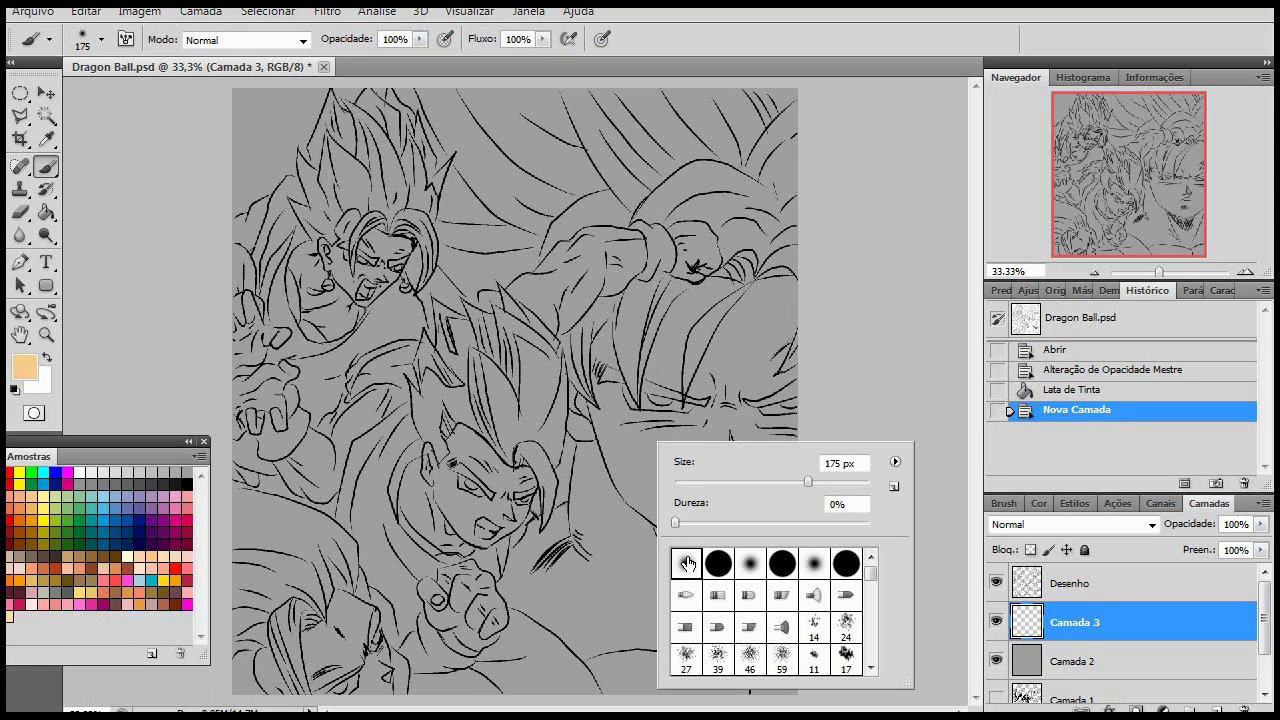
double_click(690, 565)
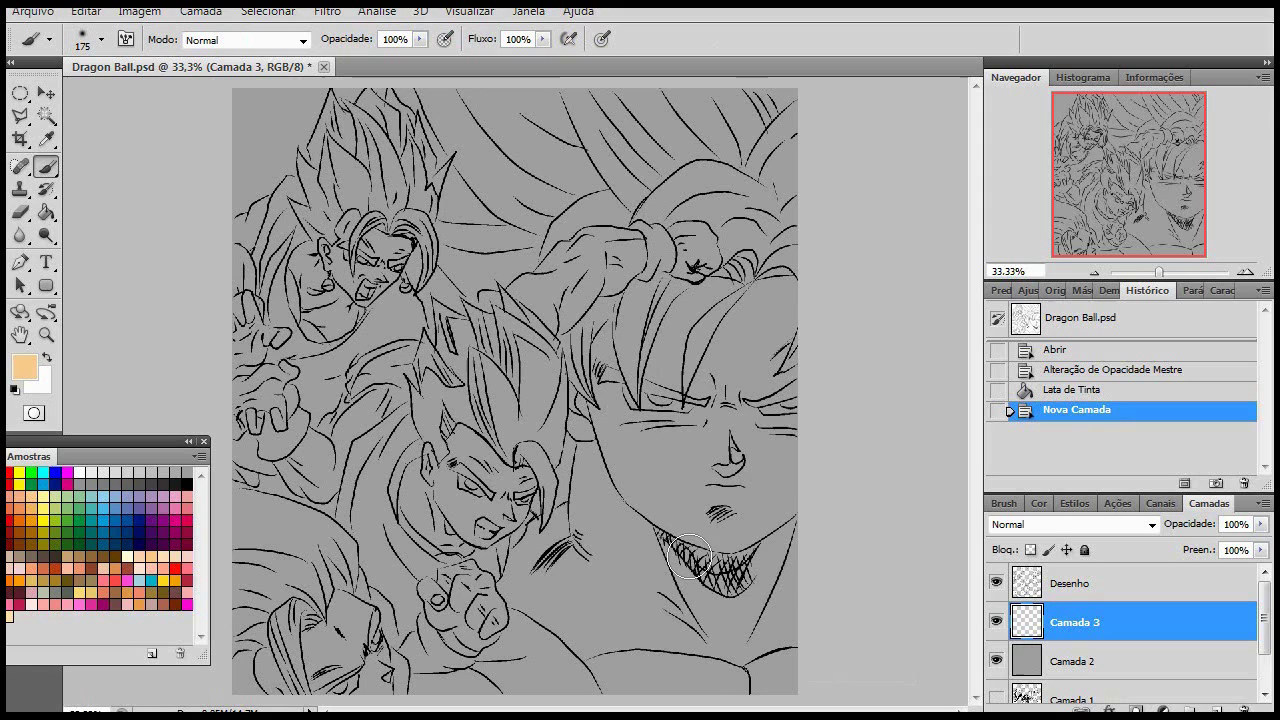
right_click(634, 378)
double_click(694, 502)
right_click(672, 486)
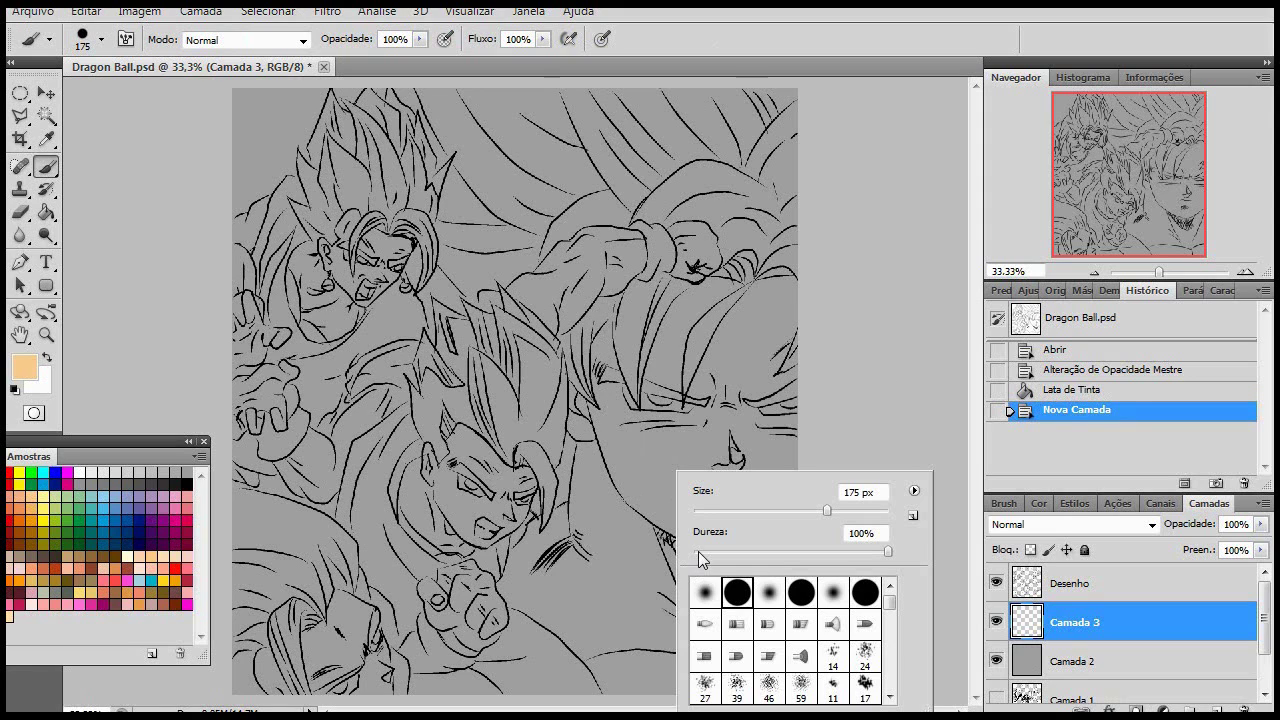
click(703, 588)
double_click(704, 588)
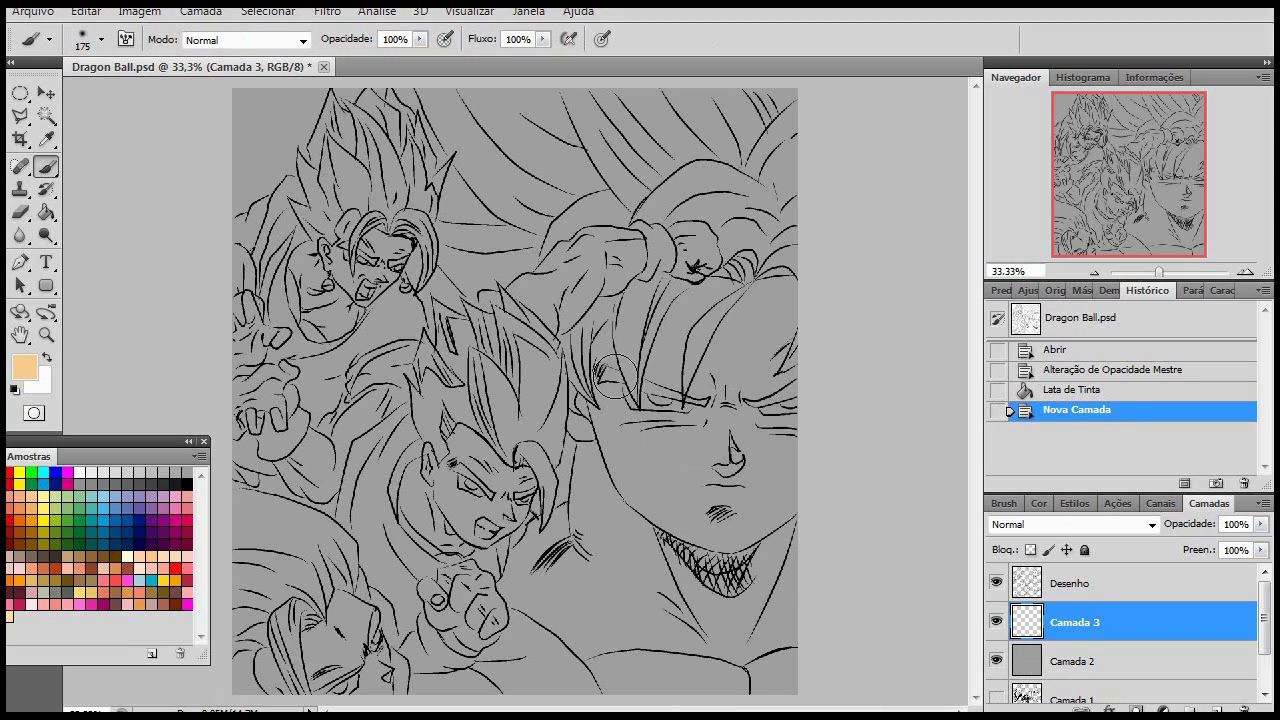
Paint peach over Goku's forehead, cheek, jaw, under the chin, neck and shoulder on Camada 3
drag(612, 332, 645, 480)
drag(620, 362, 703, 443)
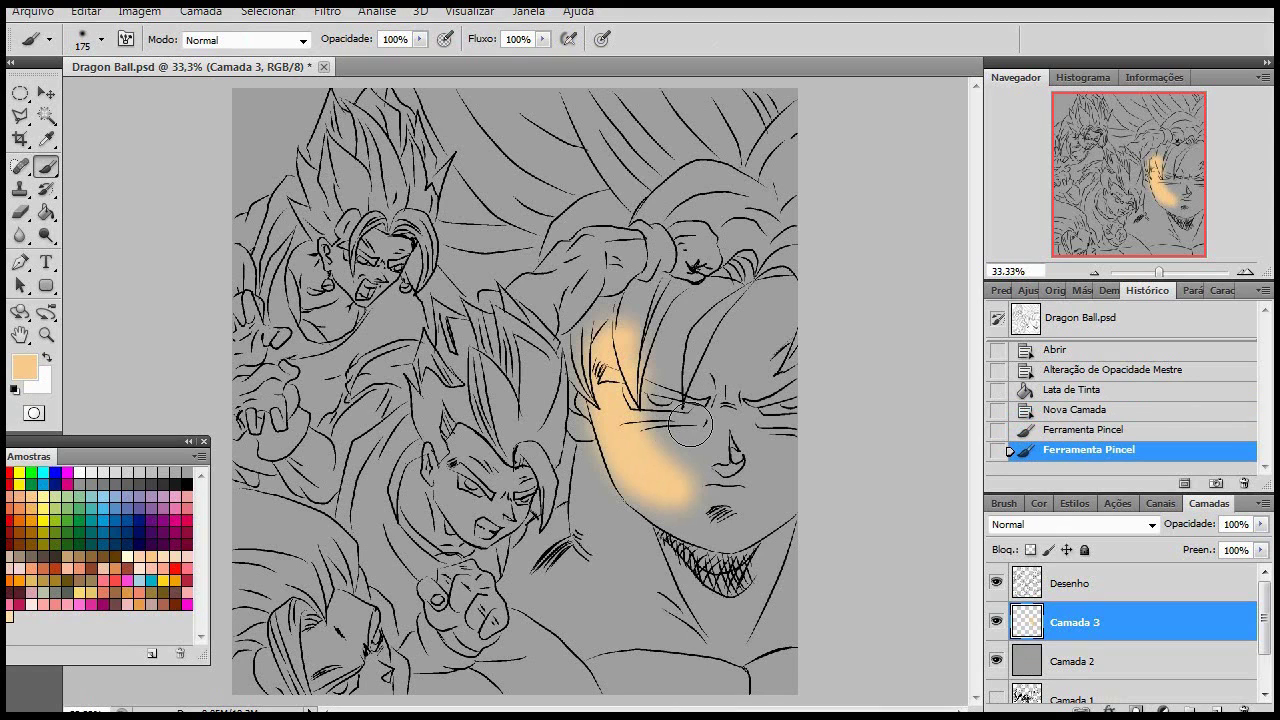
mouse_move(632, 405)
mouse_down()
mouse_move(700, 515)
mouse_move(767, 513)
mouse_move(788, 301)
mouse_move(740, 300)
mouse_move(737, 337)
mouse_move(674, 371)
mouse_move(727, 294)
mouse_move(604, 371)
mouse_move(682, 355)
mouse_up()
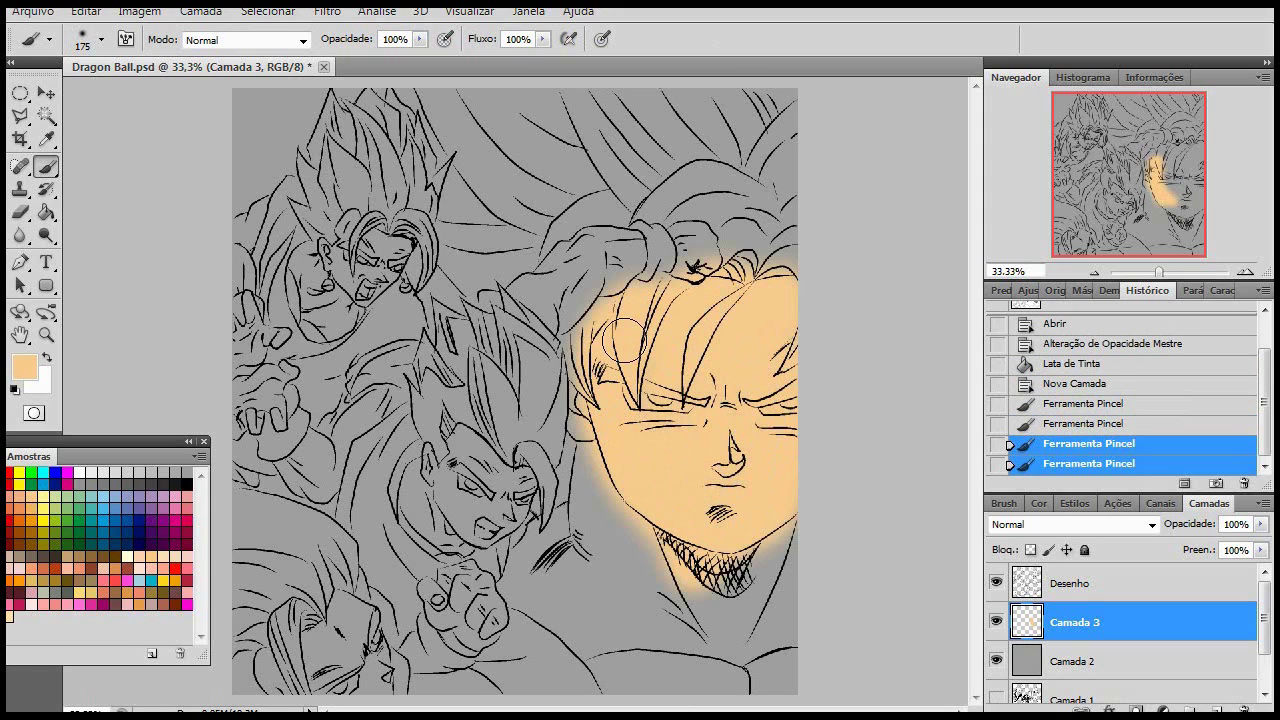
mouse_move(604, 325)
mouse_down()
mouse_move(562, 538)
mouse_move(515, 565)
mouse_move(470, 665)
mouse_move(592, 684)
mouse_move(771, 677)
mouse_move(749, 680)
mouse_move(786, 694)
mouse_move(700, 632)
mouse_move(690, 560)
mouse_move(660, 630)
mouse_move(640, 600)
mouse_up()
mouse_move(610, 520)
mouse_down()
mouse_move(565, 638)
mouse_move(609, 517)
mouse_move(530, 630)
mouse_move(563, 645)
mouse_up()
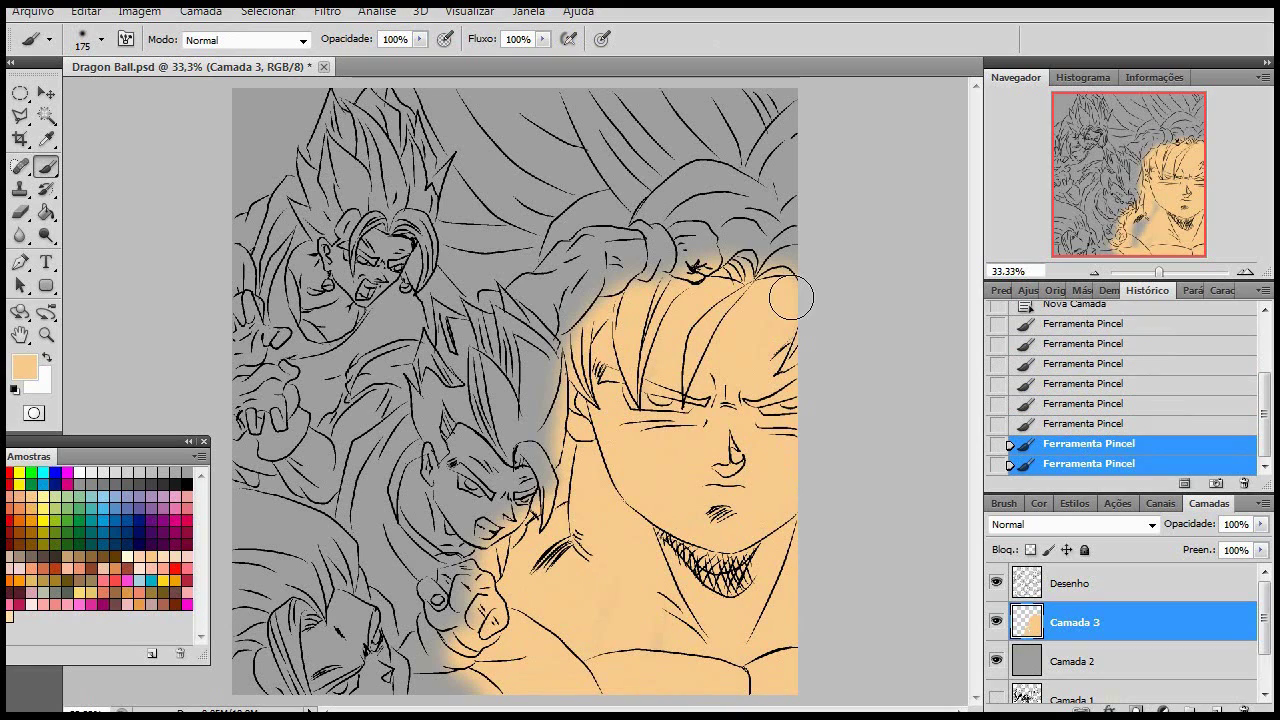
drag(700, 265, 570, 335)
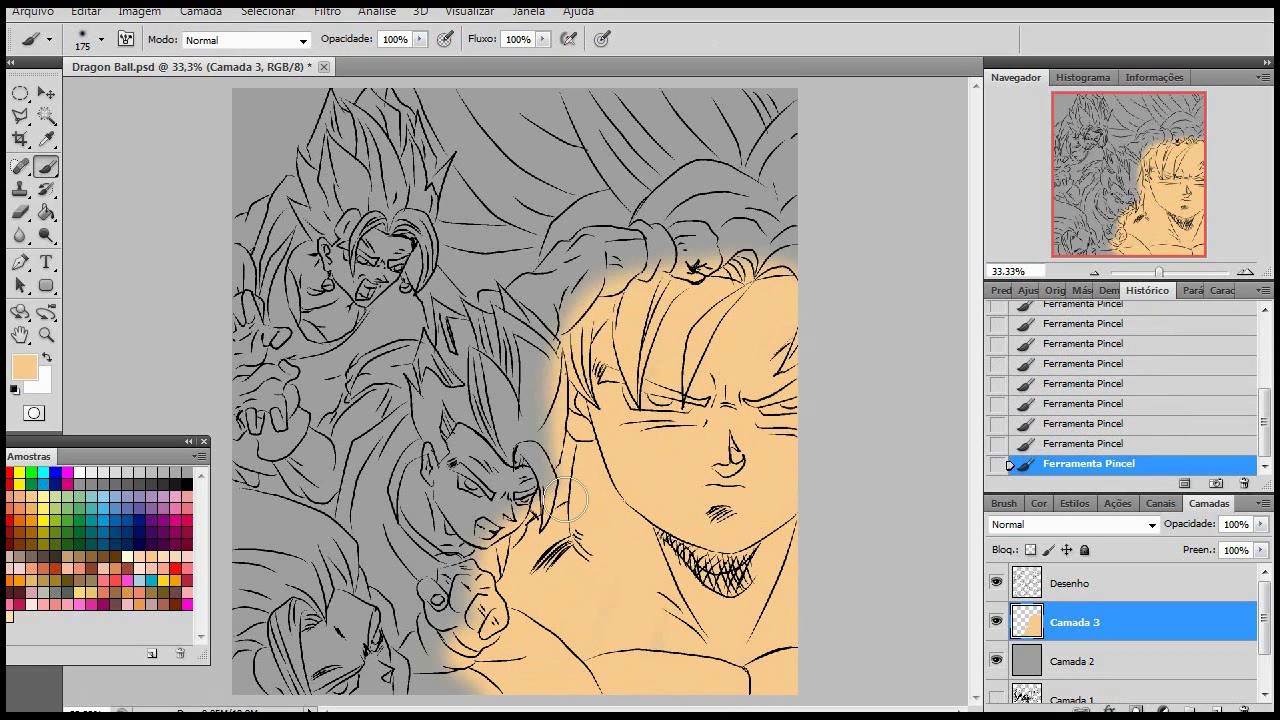
drag(565, 498, 510, 622)
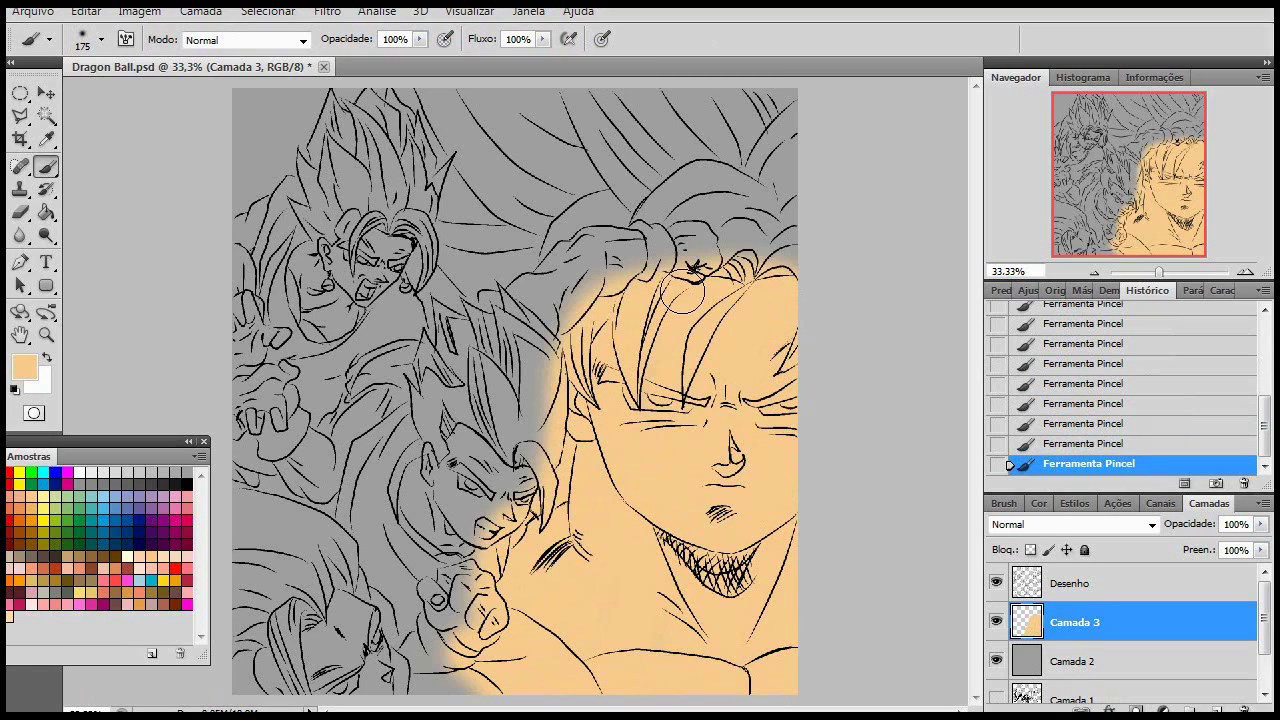
drag(575, 465, 541, 522)
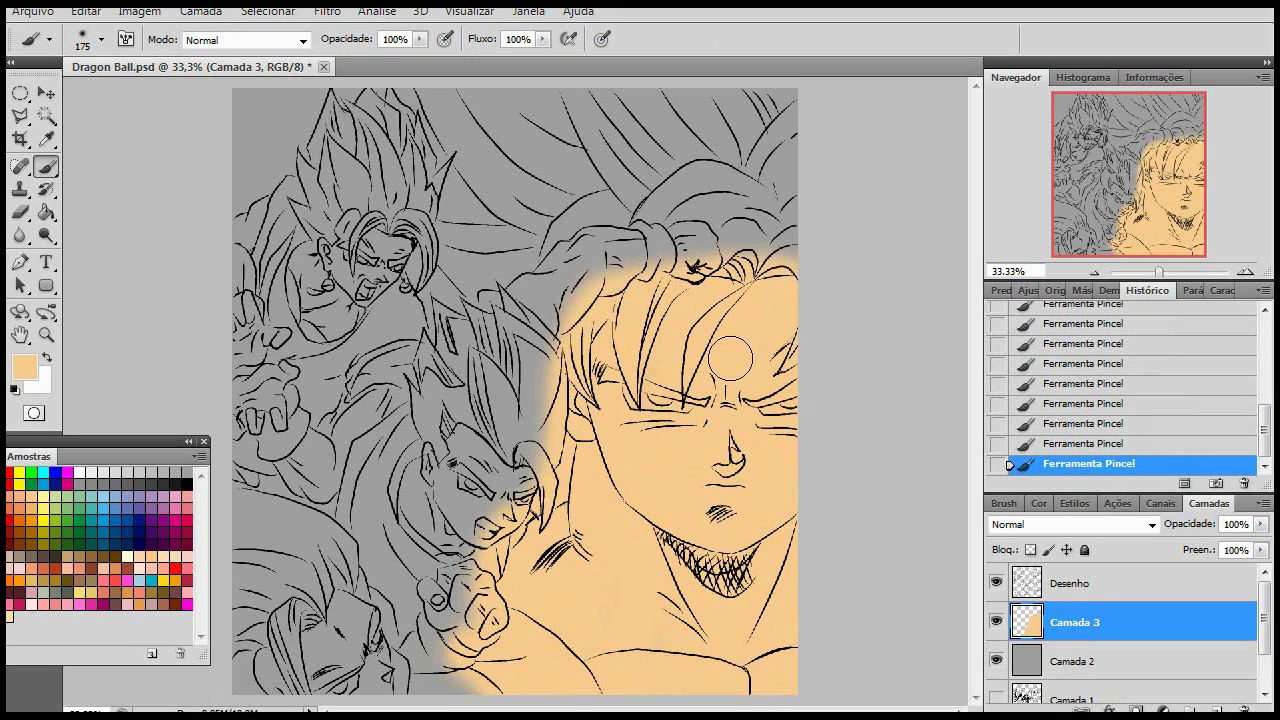
Zoom in on the main face's forehead
key(z)
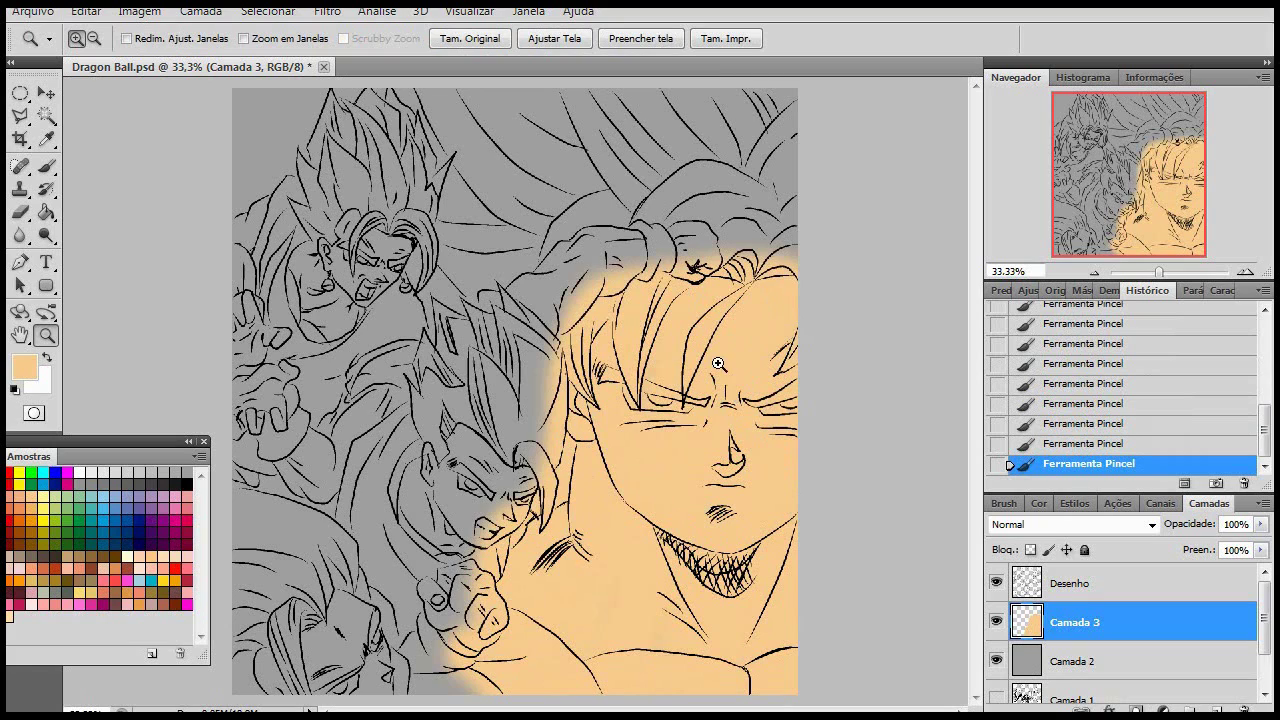
click(718, 361)
click(731, 354)
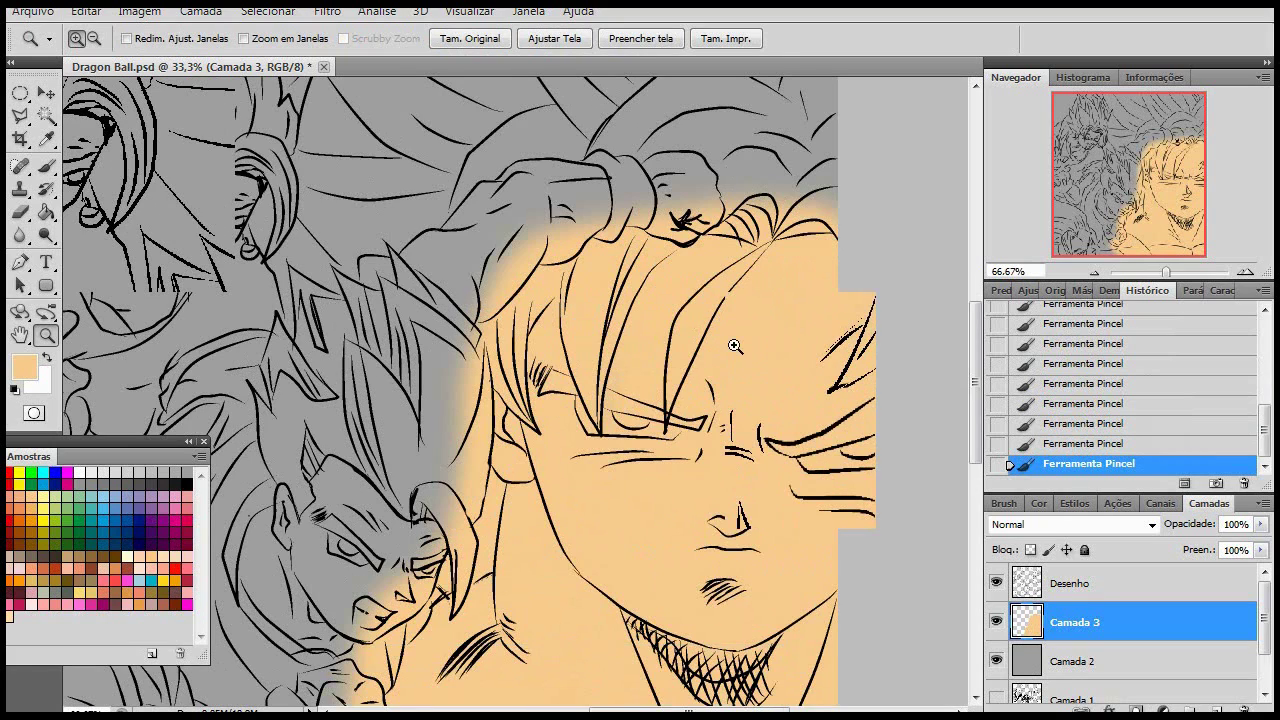
click(740, 338)
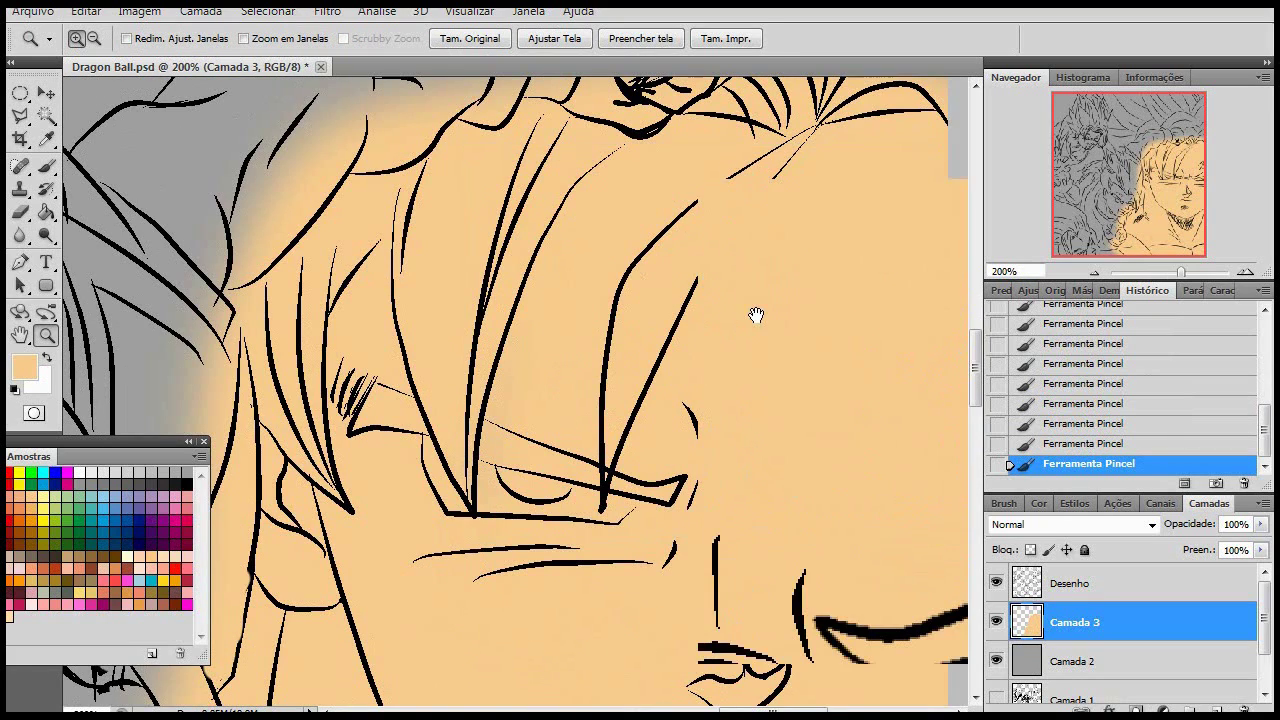
scroll(716, 359, up, 4)
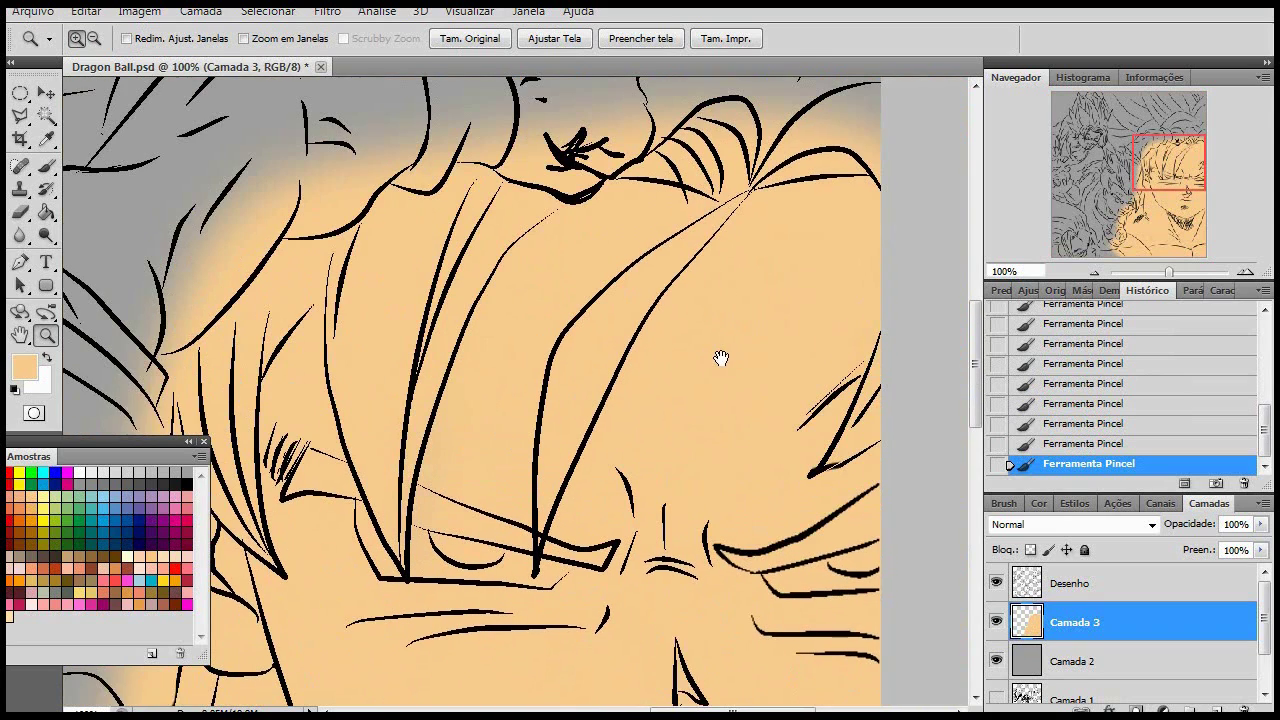
scroll(720, 357, up, 1)
Erase the peach along the hair strand above the eye with a 15 px eraser
key(b)
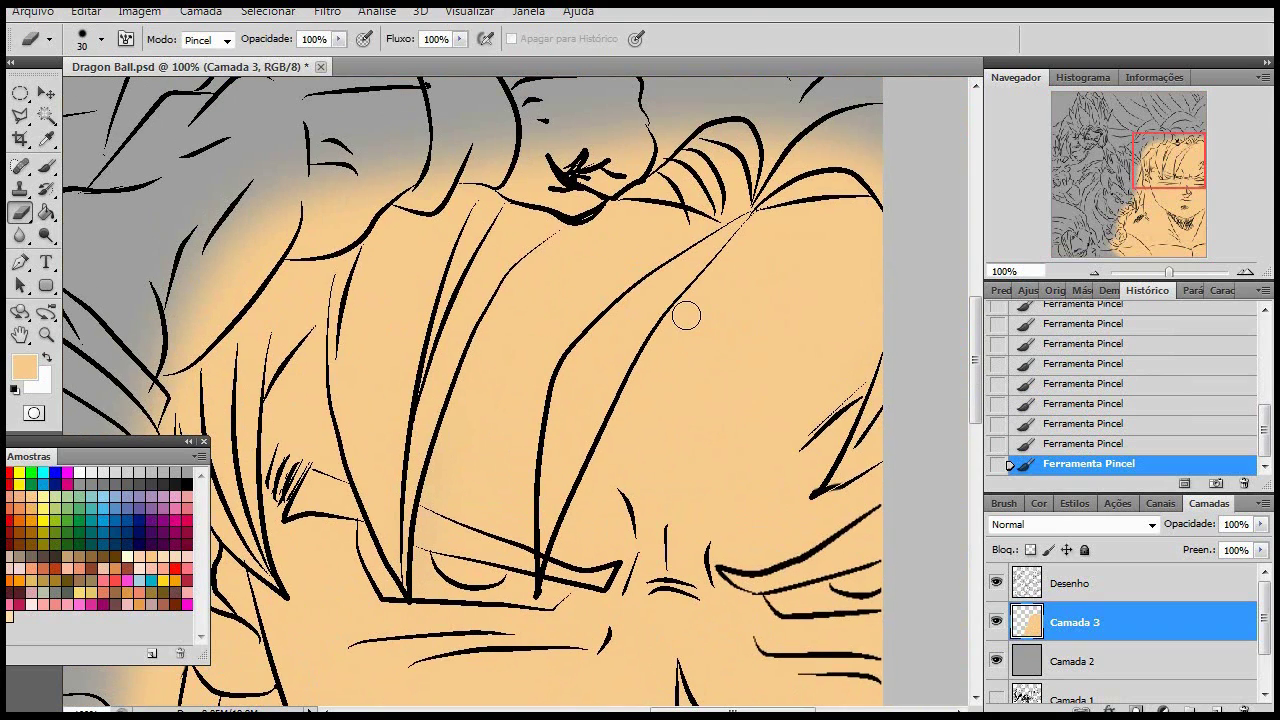
drag(714, 323, 666, 309)
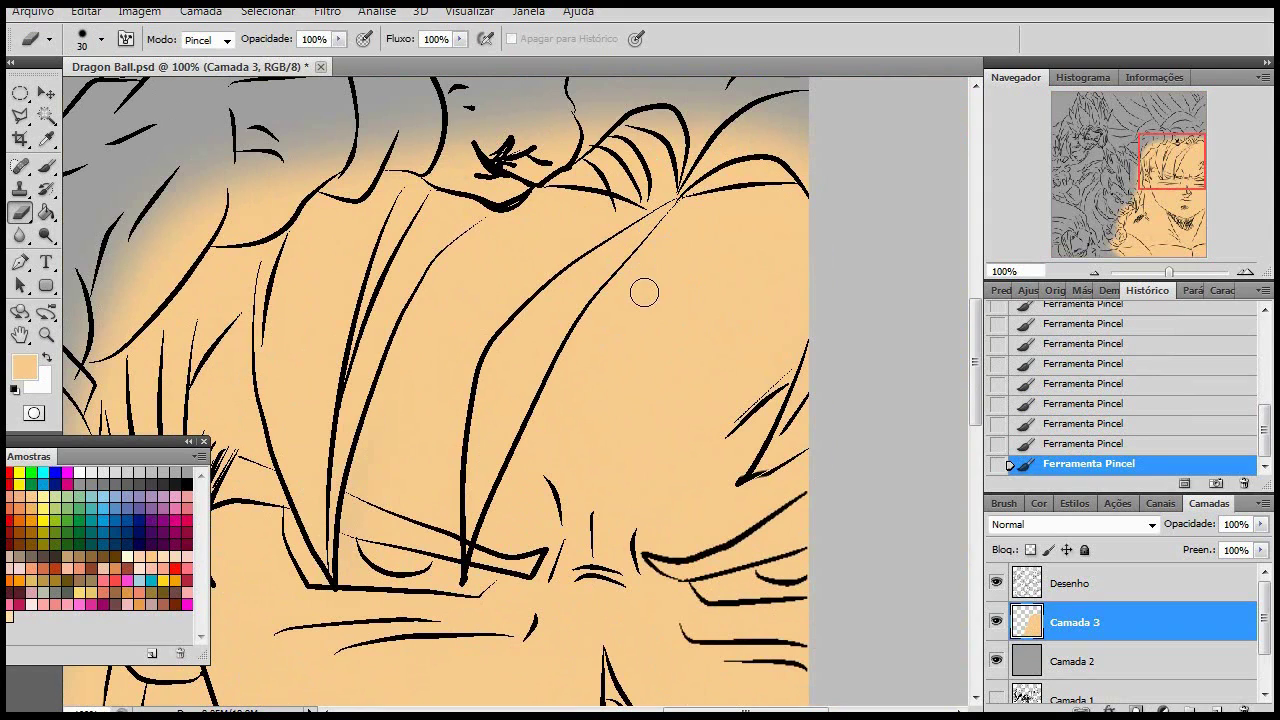
key(bracketleft)
key(bracketleft)
key(bracketleft)
drag(467, 540, 480, 434)
mouse_move(478, 496)
mouse_down()
mouse_move(485, 388)
mouse_move(530, 312)
mouse_move(605, 248)
mouse_up()
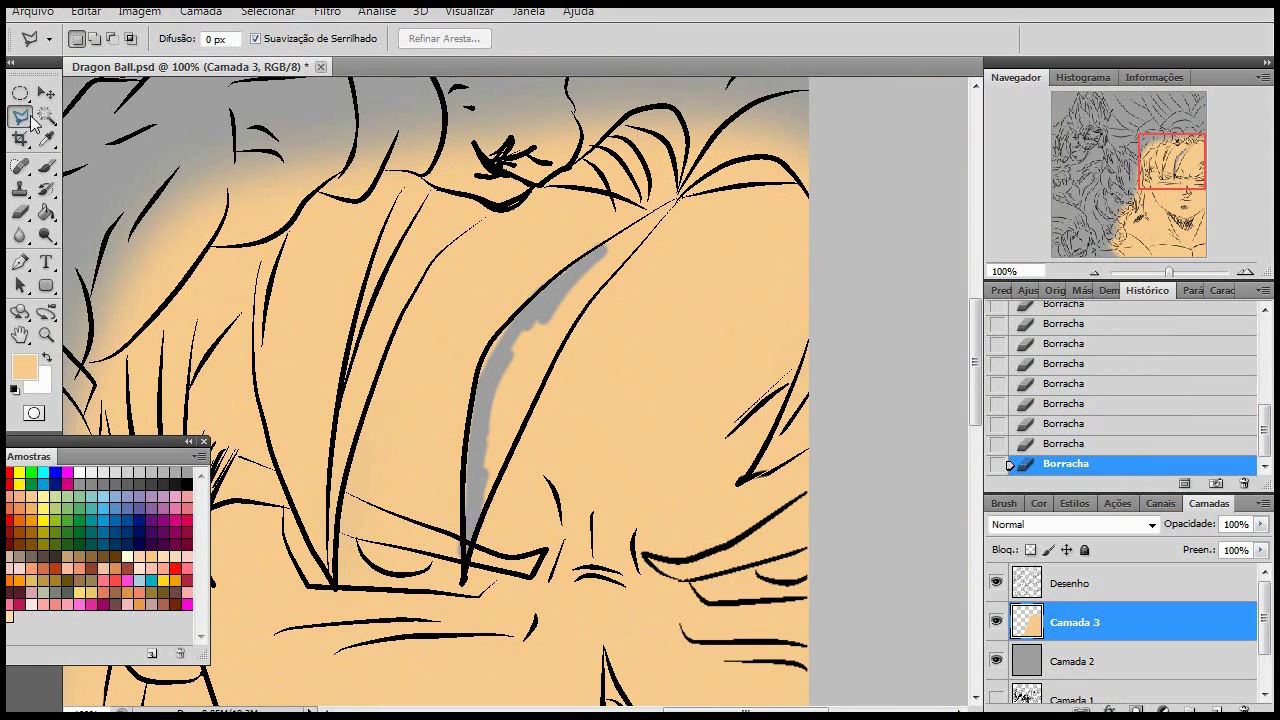
Outline the forehead hair locks with the Polygonal Lasso
click(21, 117)
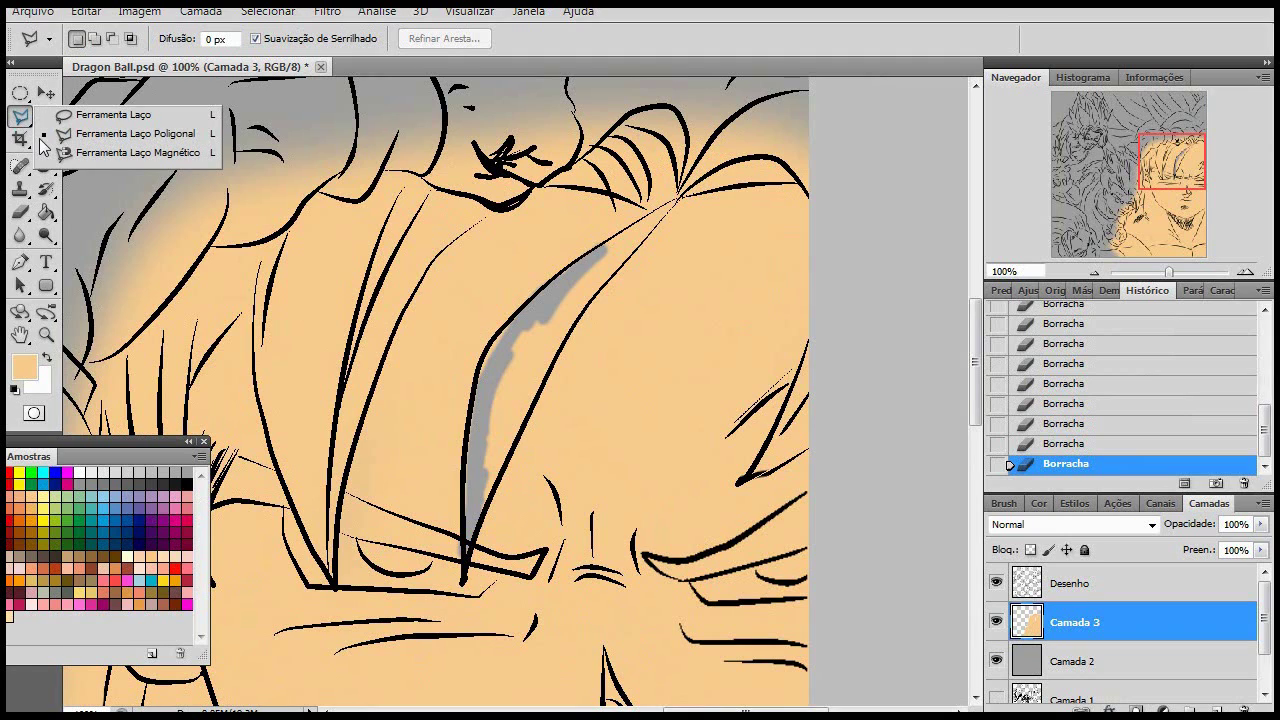
click(145, 137)
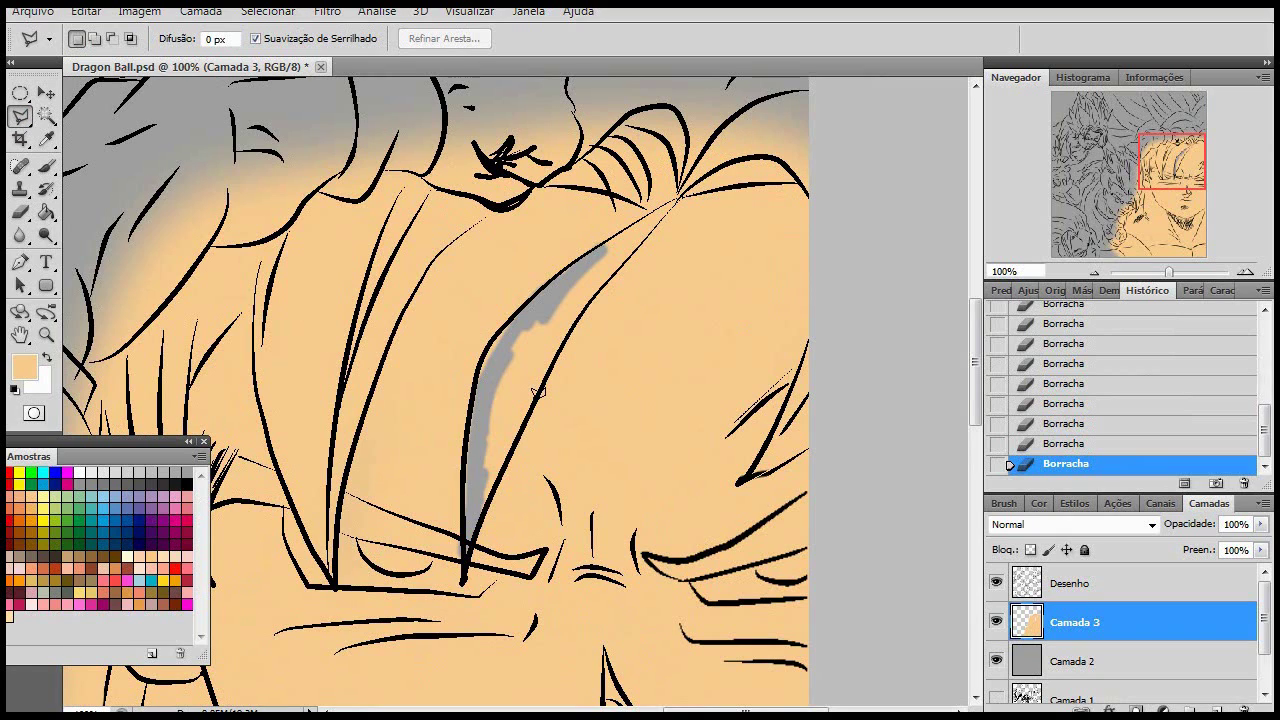
click(463, 580)
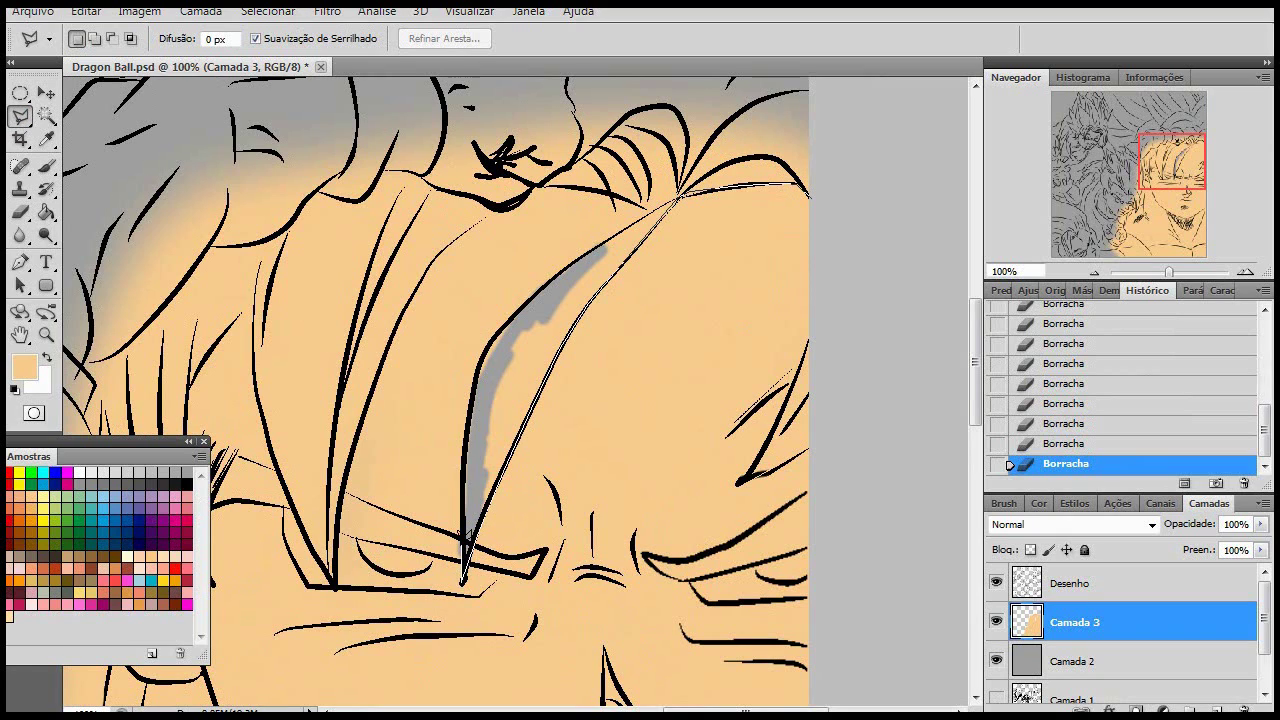
click(495, 328)
click(648, 206)
click(485, 210)
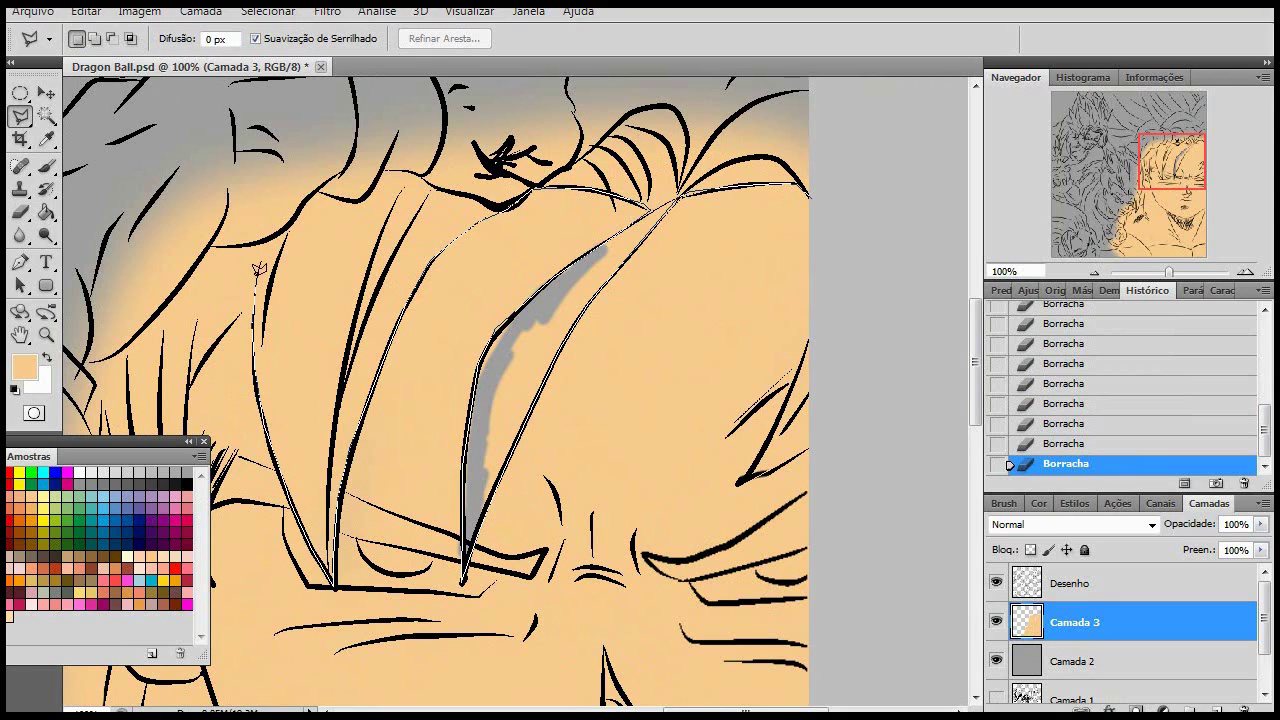
key(space)
click(346, 272)
Close the hair outline, delete the peach inside it, and deselect
key(BackSpace)
scroll(510, 190, up, 3)
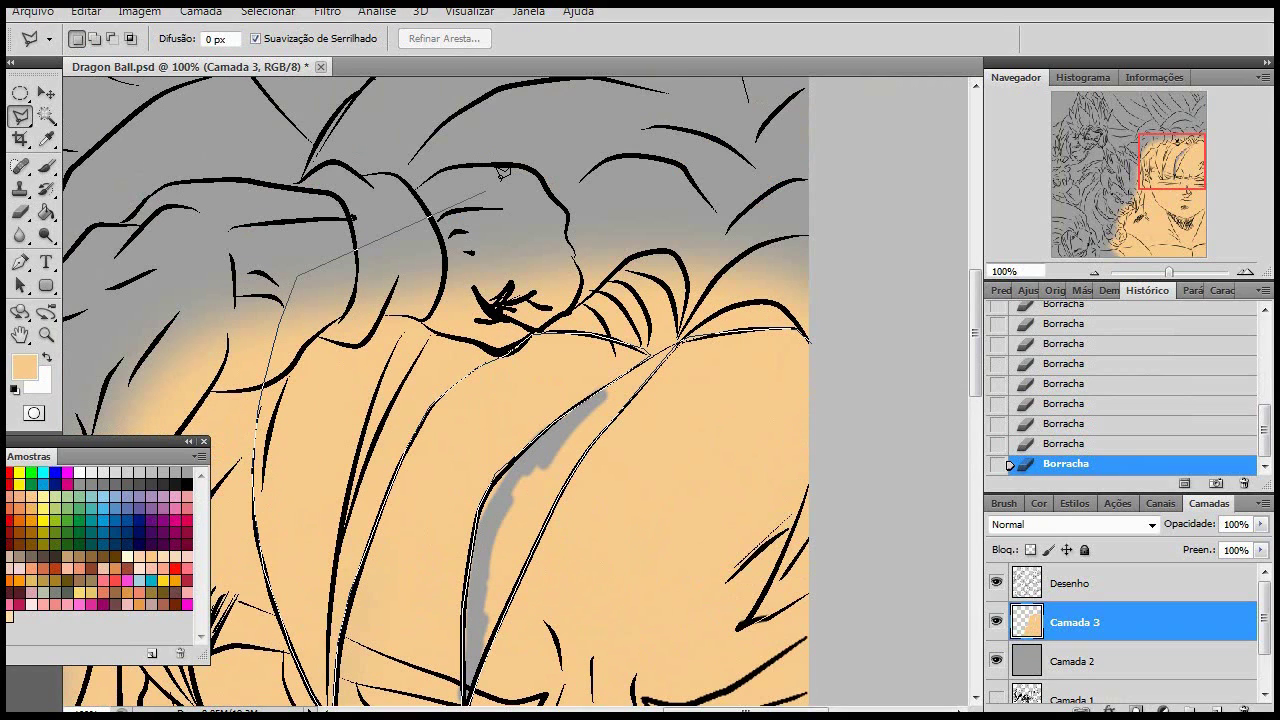
click(520, 199)
click(685, 202)
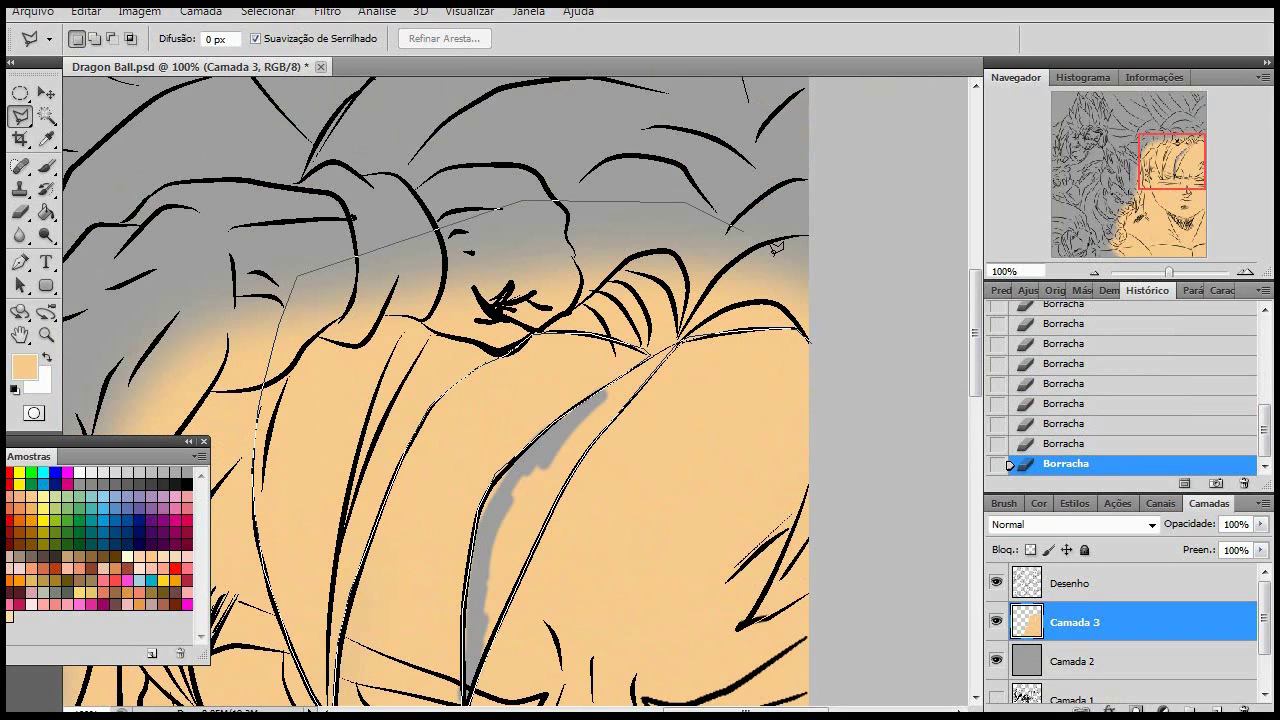
click(843, 310)
double_click(818, 338)
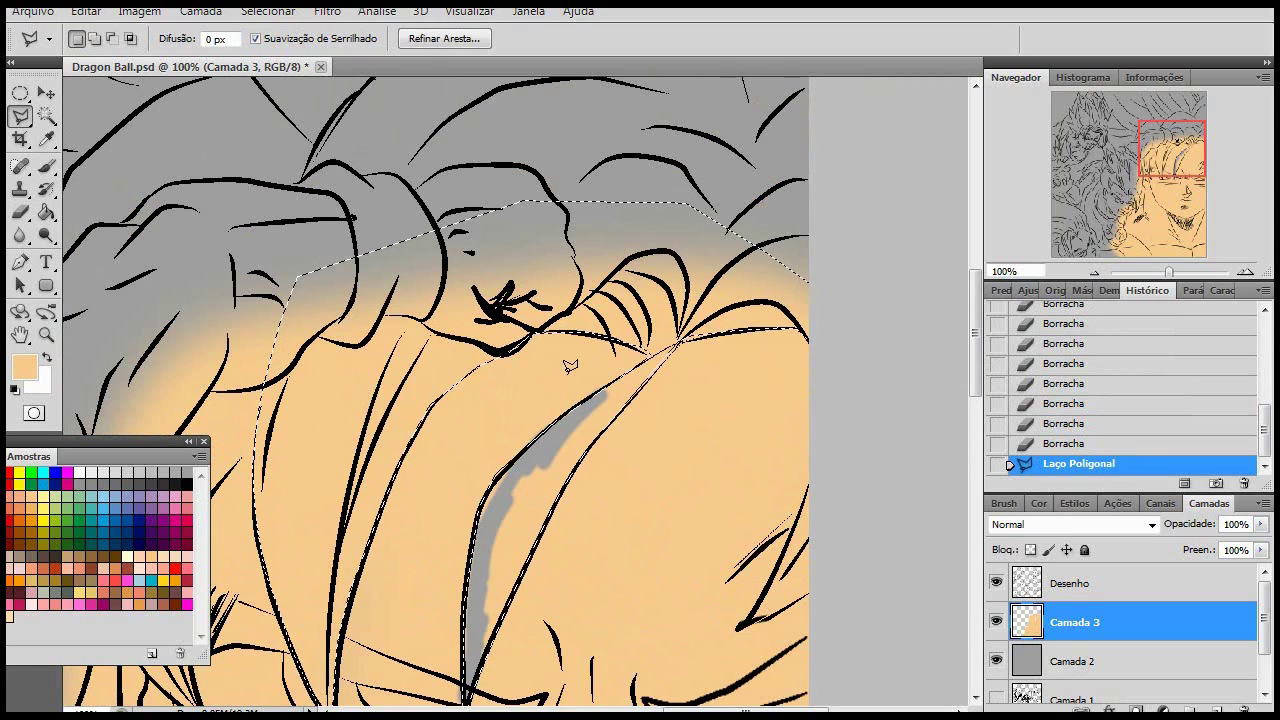
key(Delete)
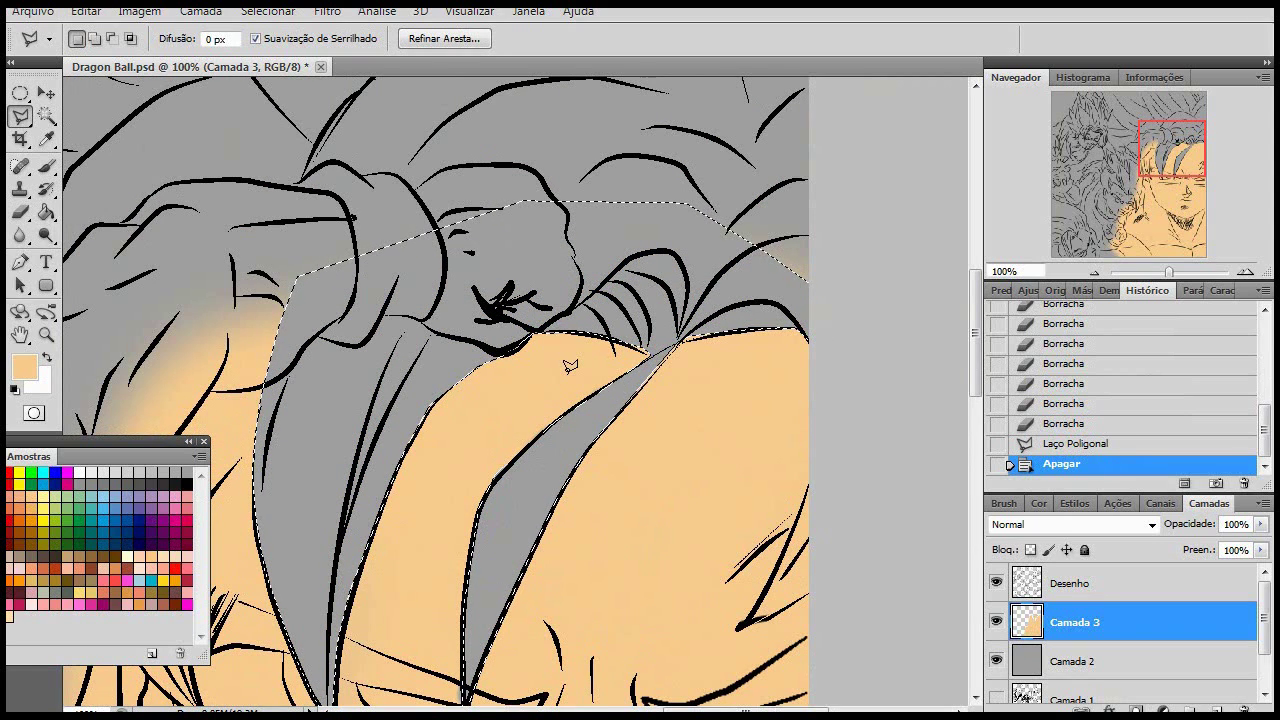
key(ctrl+d)
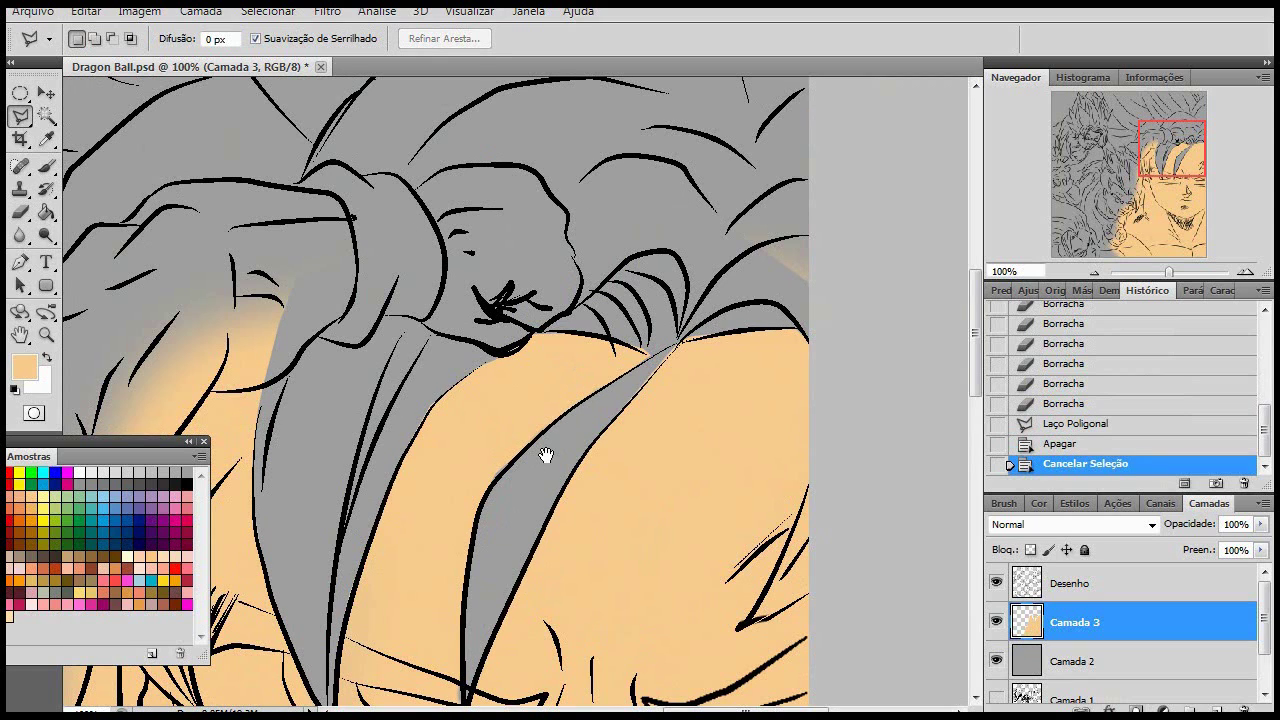
mouse_move(546, 451)
mouse_down()
mouse_move(586, 437)
mouse_move(591, 336)
mouse_move(766, 280)
mouse_up()
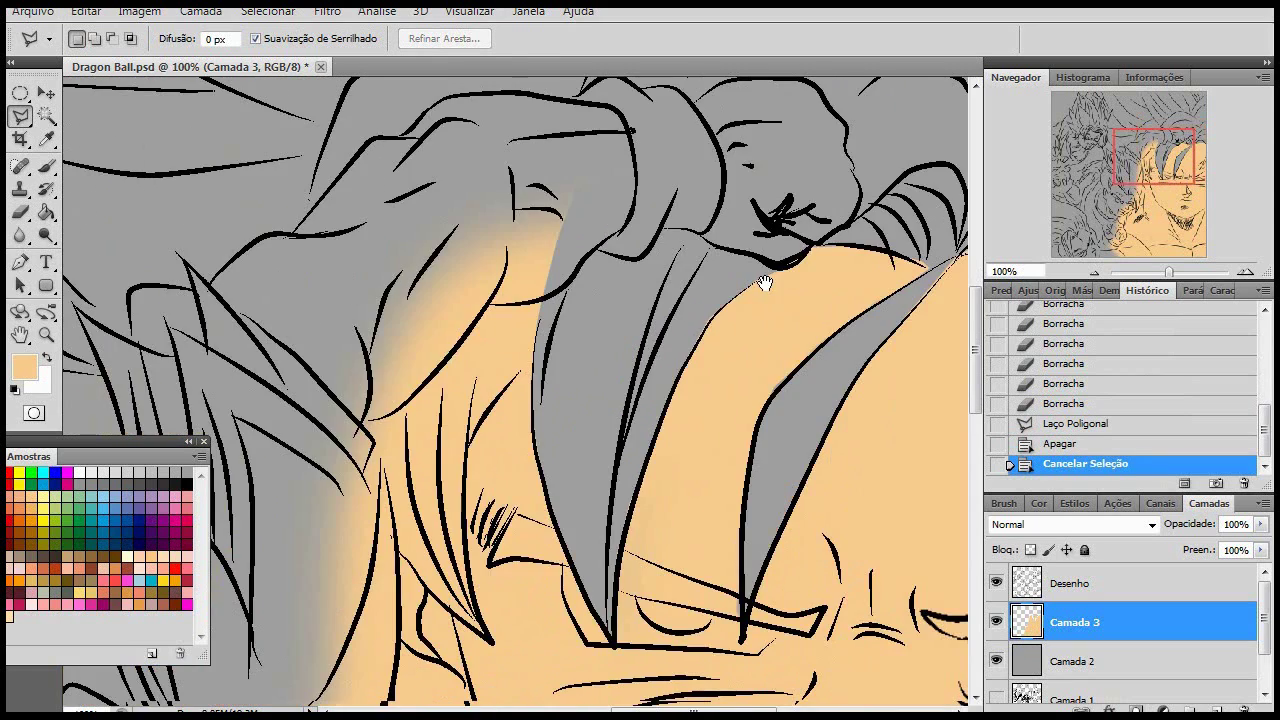
mouse_move(577, 328)
mouse_down()
mouse_move(657, 234)
mouse_move(694, 354)
mouse_up()
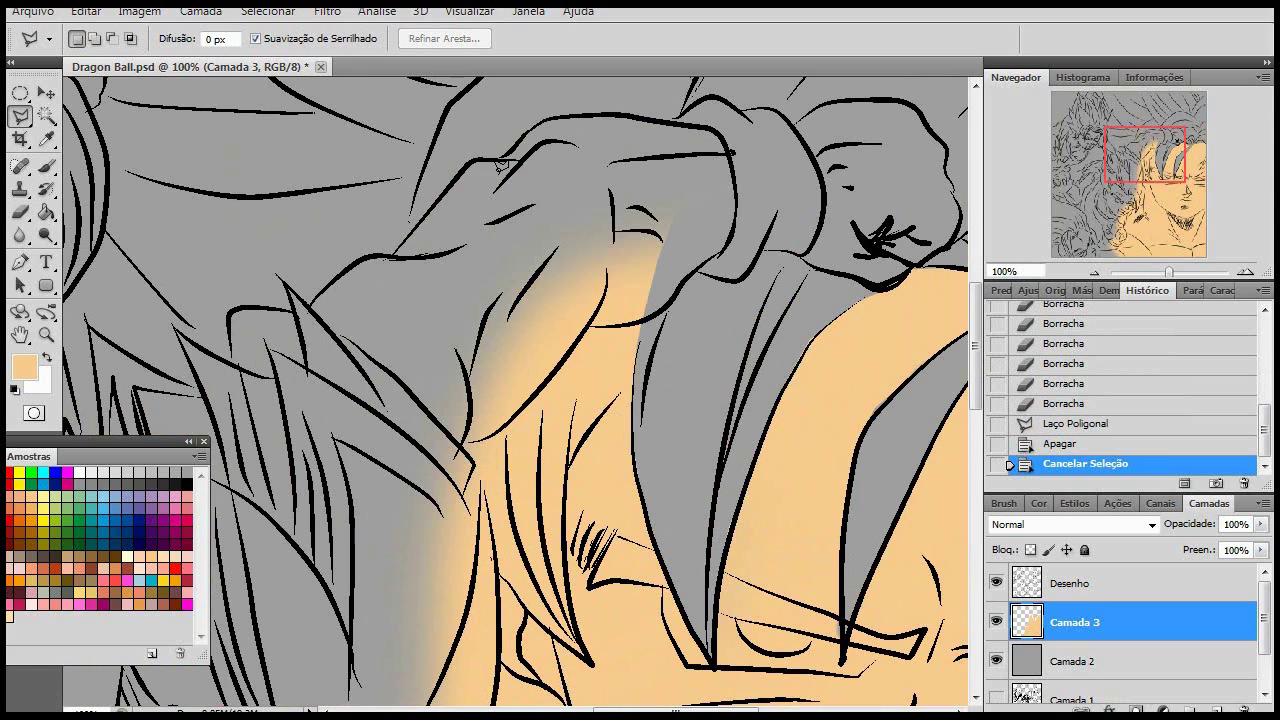
click(996, 662)
click(995, 663)
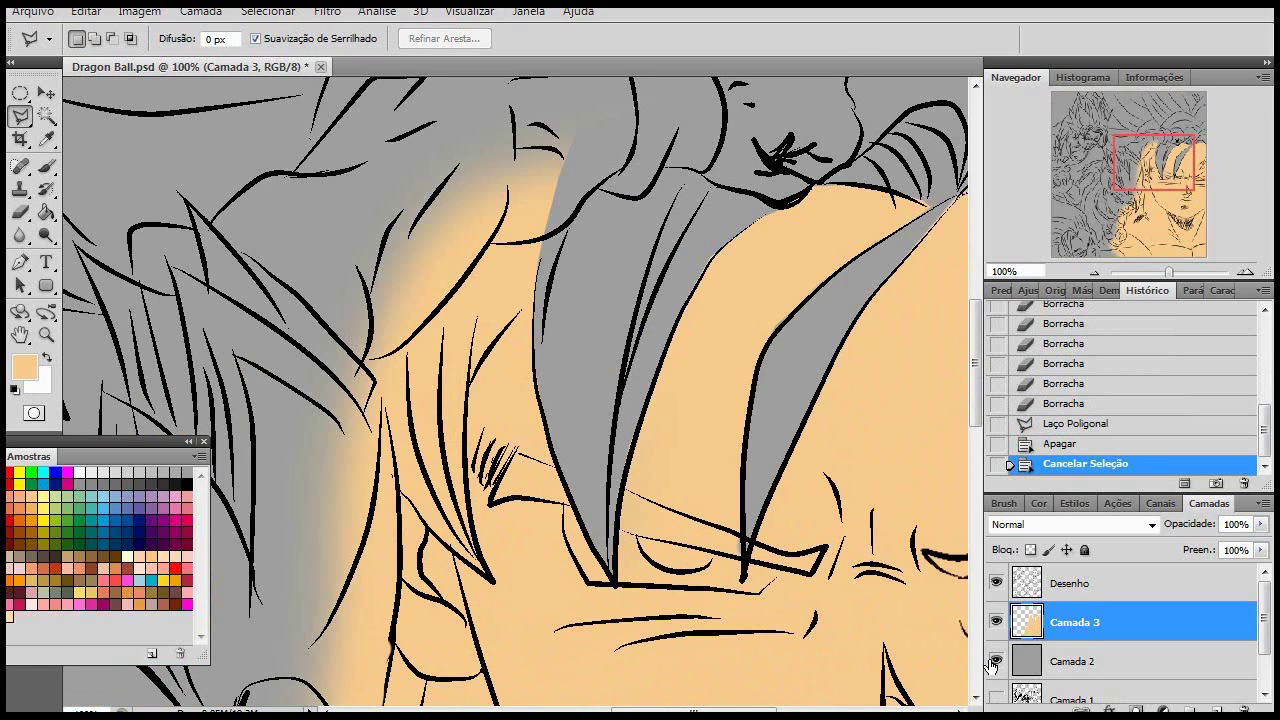
click(995, 663)
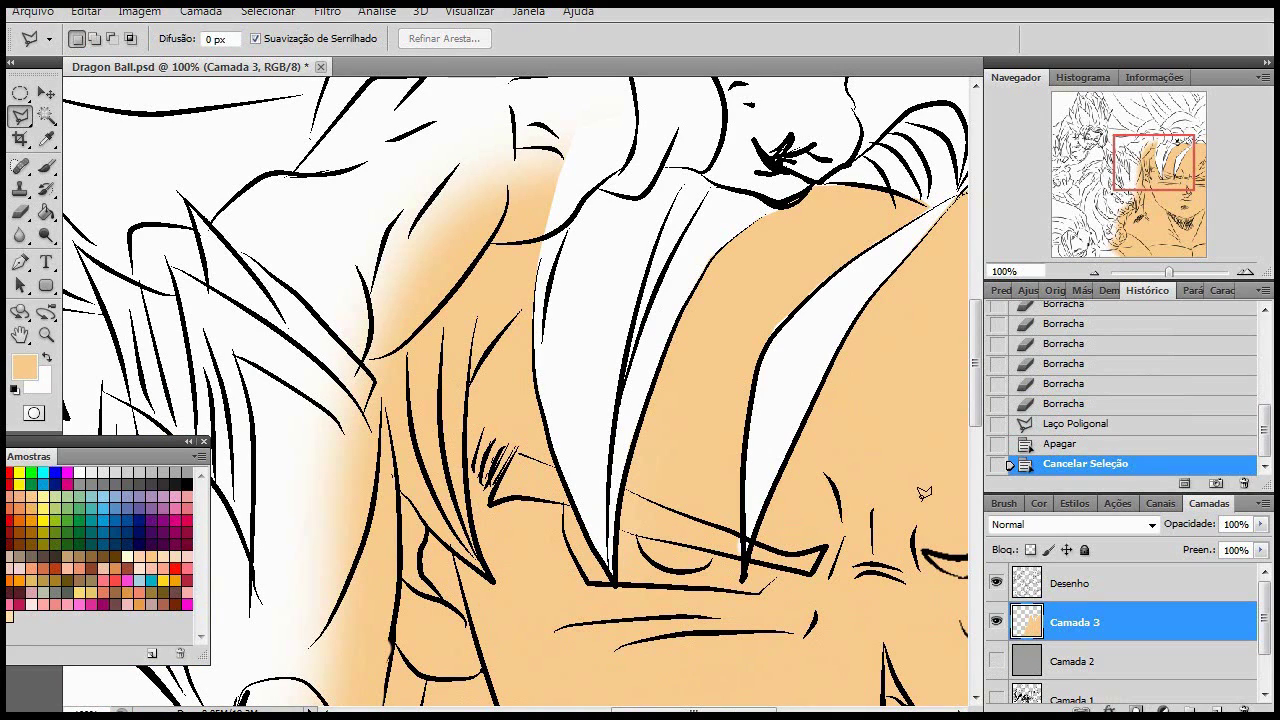
click(997, 660)
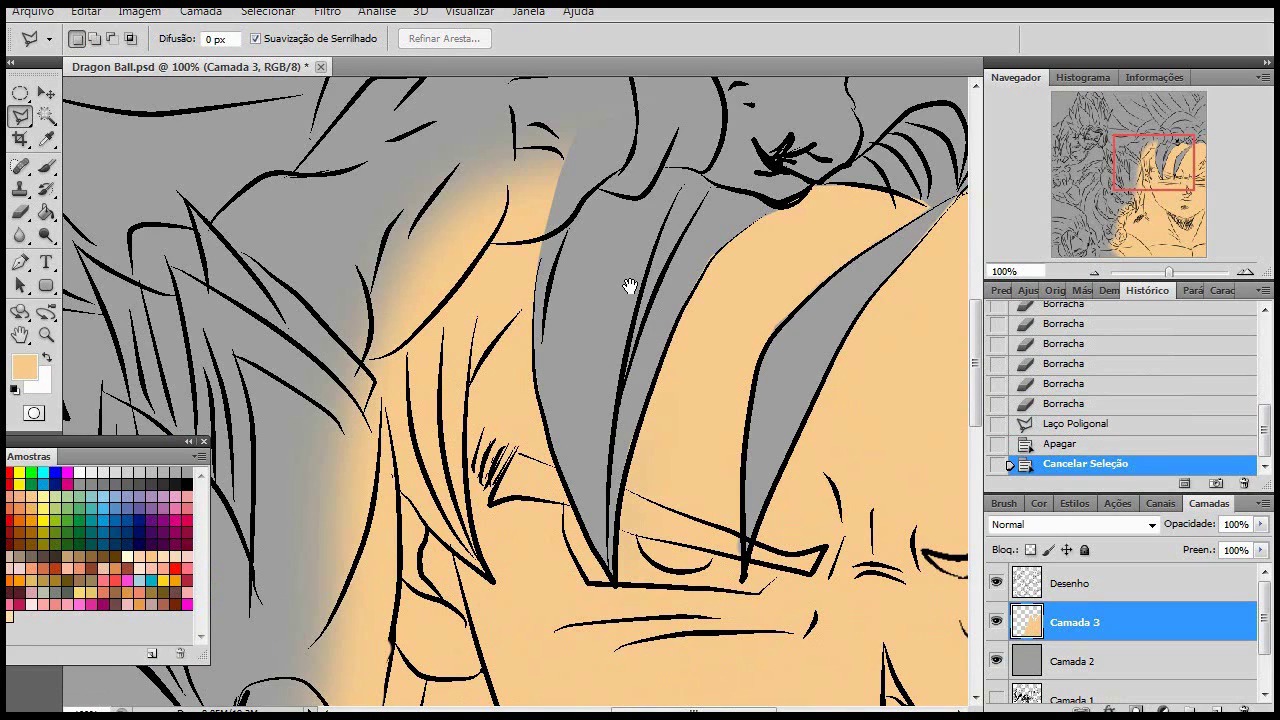
scroll(591, 334, down, 2)
scroll(631, 166, down, 2)
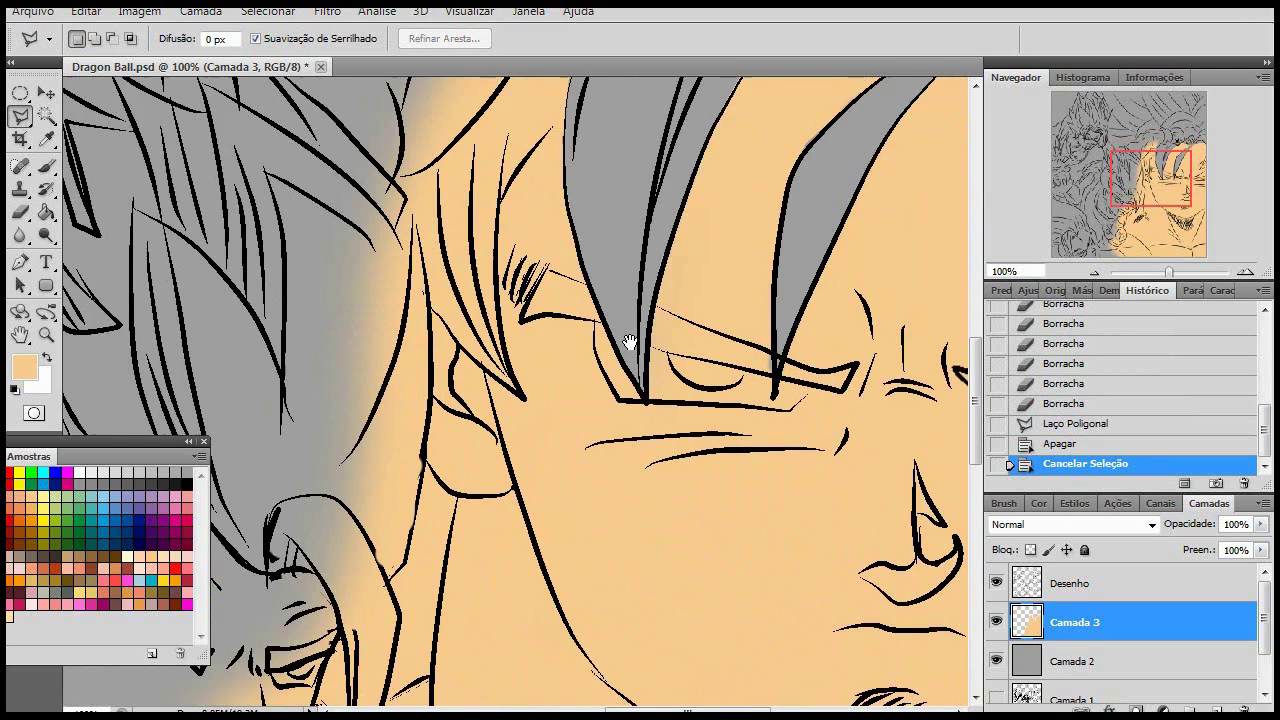
scroll(623, 343, down, 2)
scroll(647, 415, up, 3)
scroll(666, 389, up, 3)
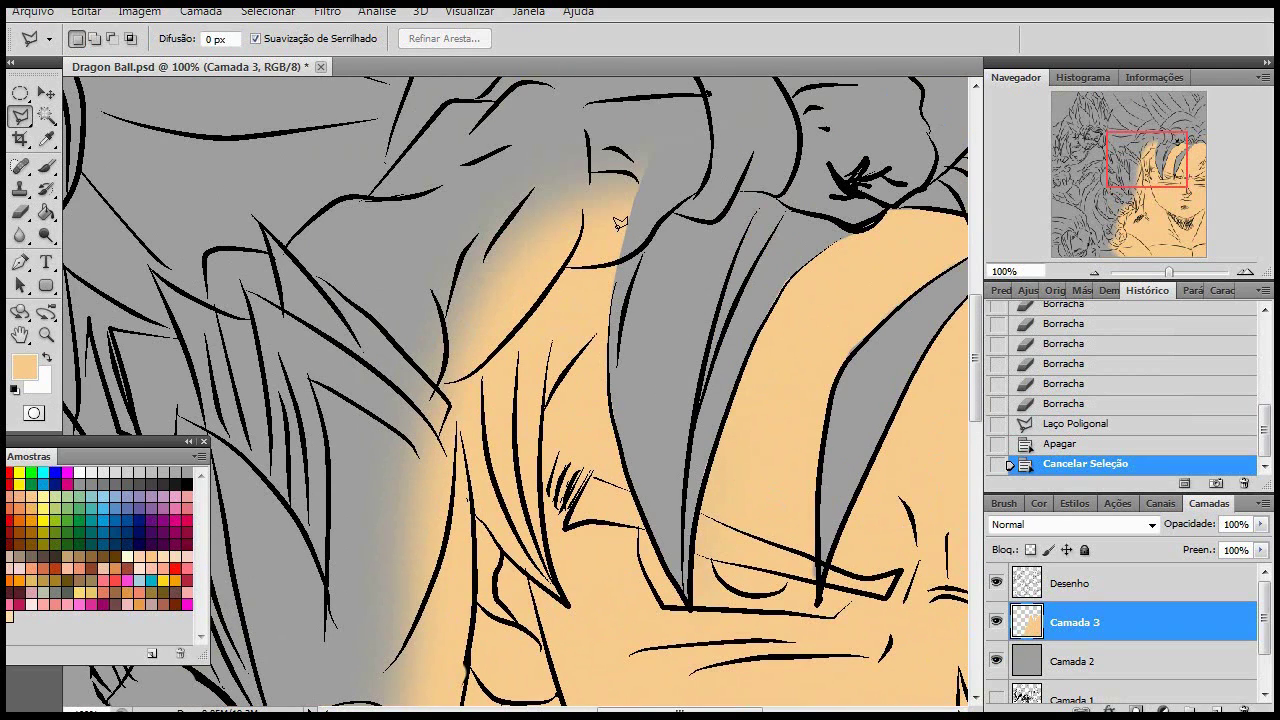
Erase the peach along the hair edges down toward the fist on Camada 3
key(e)
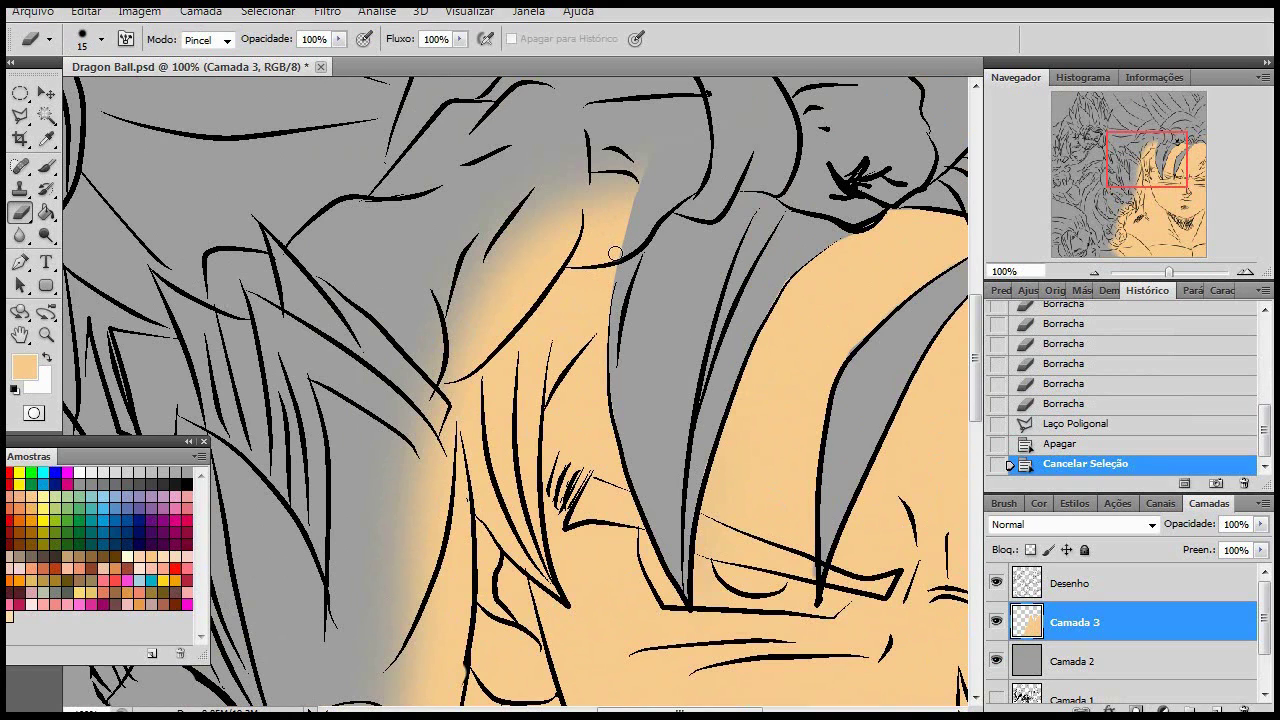
mouse_move(615, 253)
mouse_down()
mouse_move(560, 265)
mouse_move(515, 415)
mouse_up()
scroll(560, 265, down, 3)
drag(540, 300, 455, 455)
drag(505, 275, 470, 370)
scroll(477, 153, down, 4)
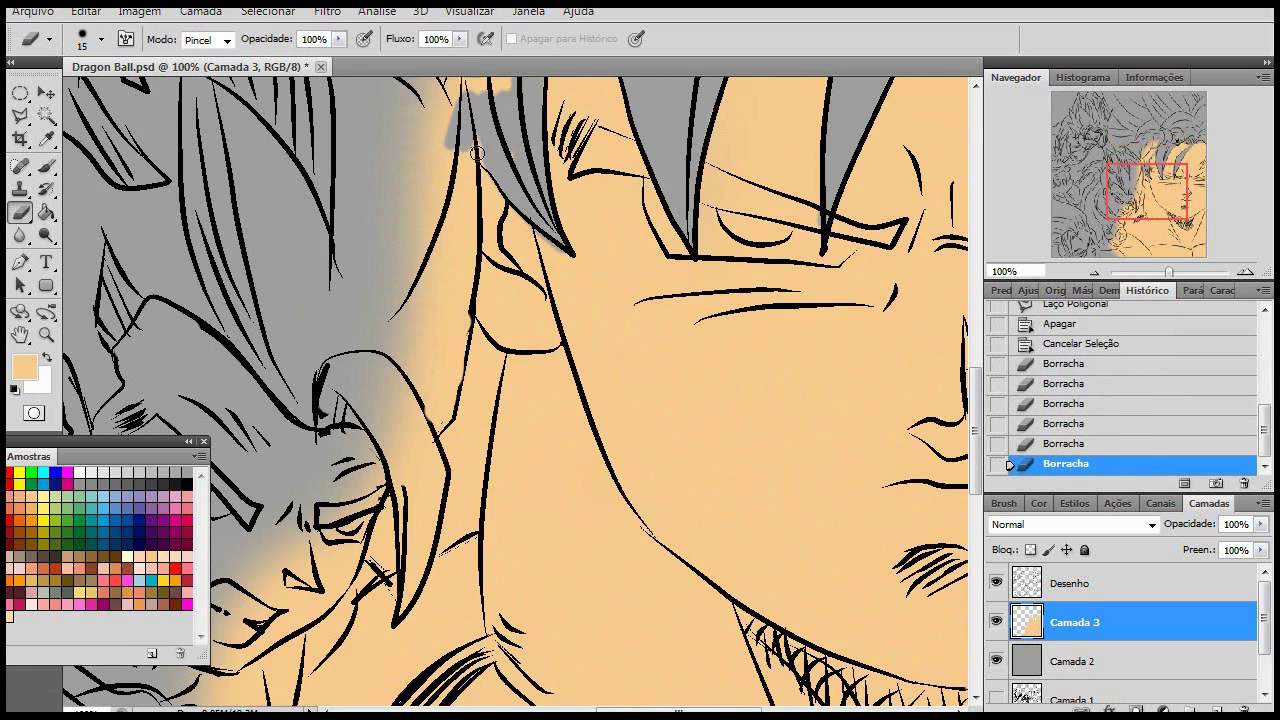
drag(477, 153, 466, 486)
scroll(671, 343, down, 3)
drag(650, 395, 590, 475)
scroll(607, 270, down, 2)
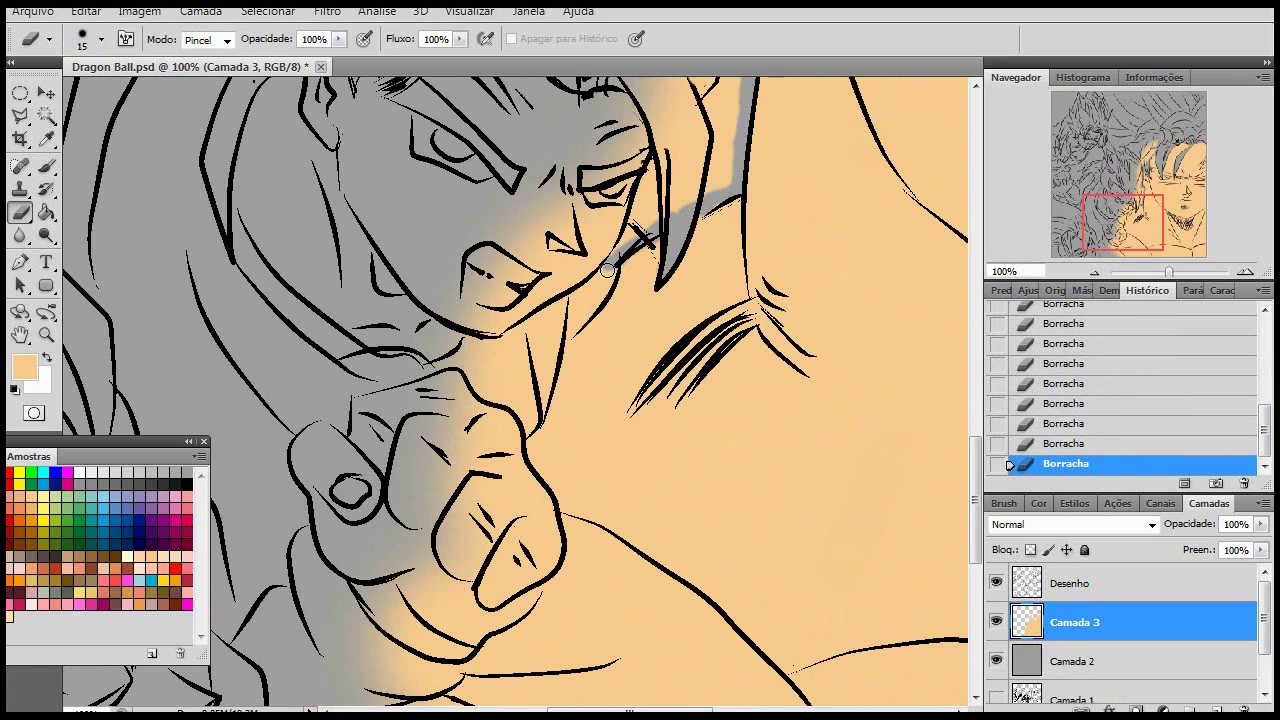
Erase the peach along the shoulder line and below the fist
drag(607, 270, 528, 425)
scroll(508, 391, down, 3)
scroll(583, 351, down, 2)
drag(510, 310, 528, 325)
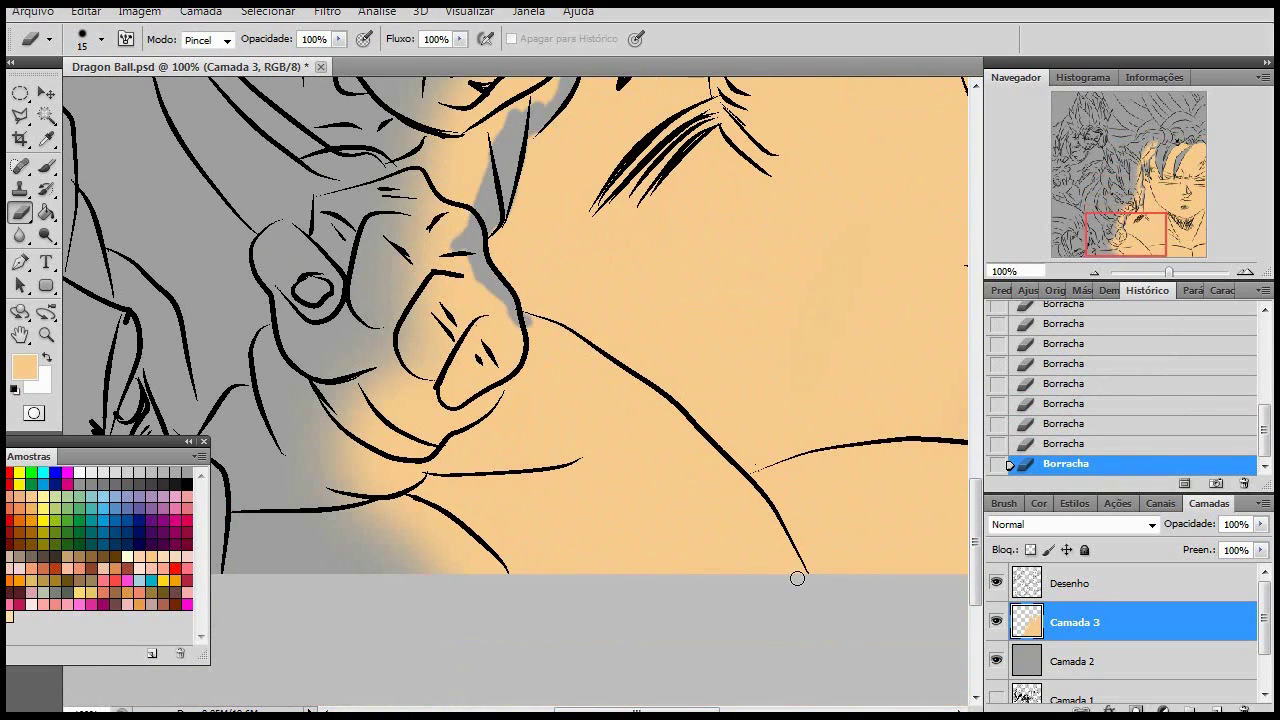
mouse_move(797, 578)
mouse_down()
mouse_move(655, 400)
mouse_move(520, 318)
mouse_up()
drag(757, 528, 505, 322)
drag(634, 408, 735, 510)
Erase the peach in the eyebrow band, then fit the whole image on screen
mouse_move(645, 393)
mouse_down()
mouse_move(395, 383)
mouse_move(265, 503)
mouse_move(660, 370)
mouse_up()
drag(685, 300, 740, 280)
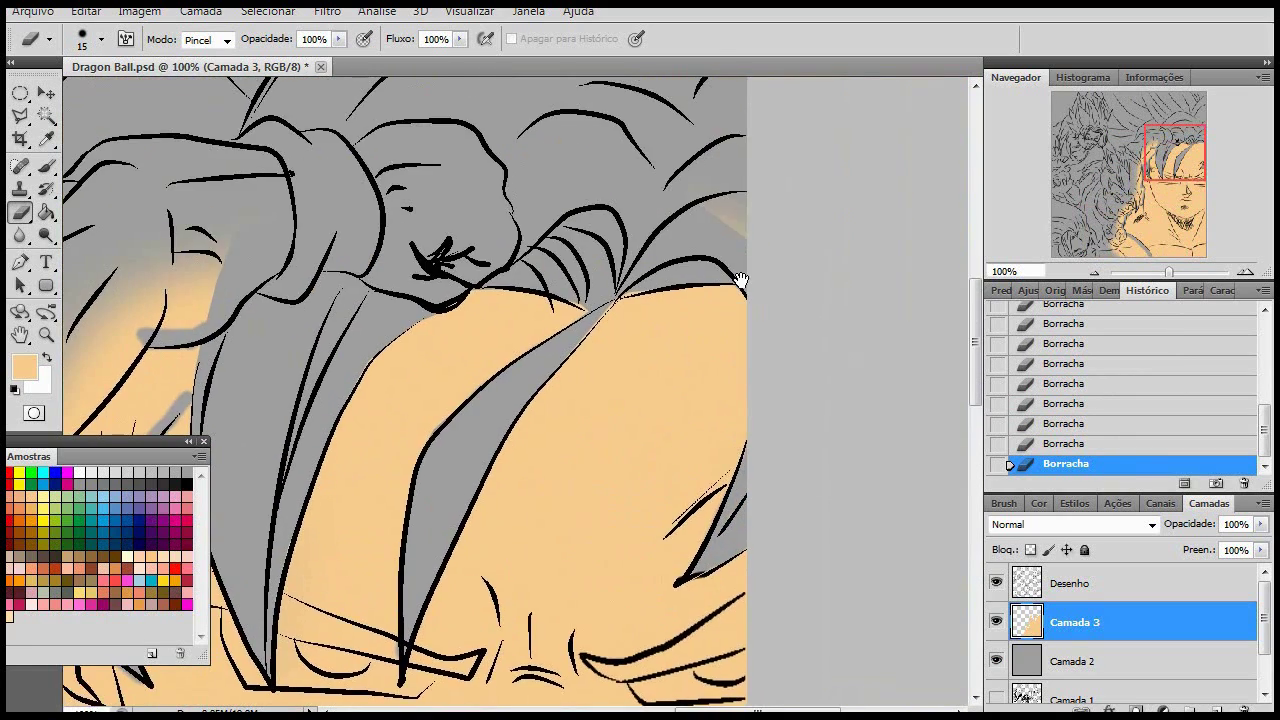
drag(570, 690, 737, 386)
drag(492, 315, 742, 345)
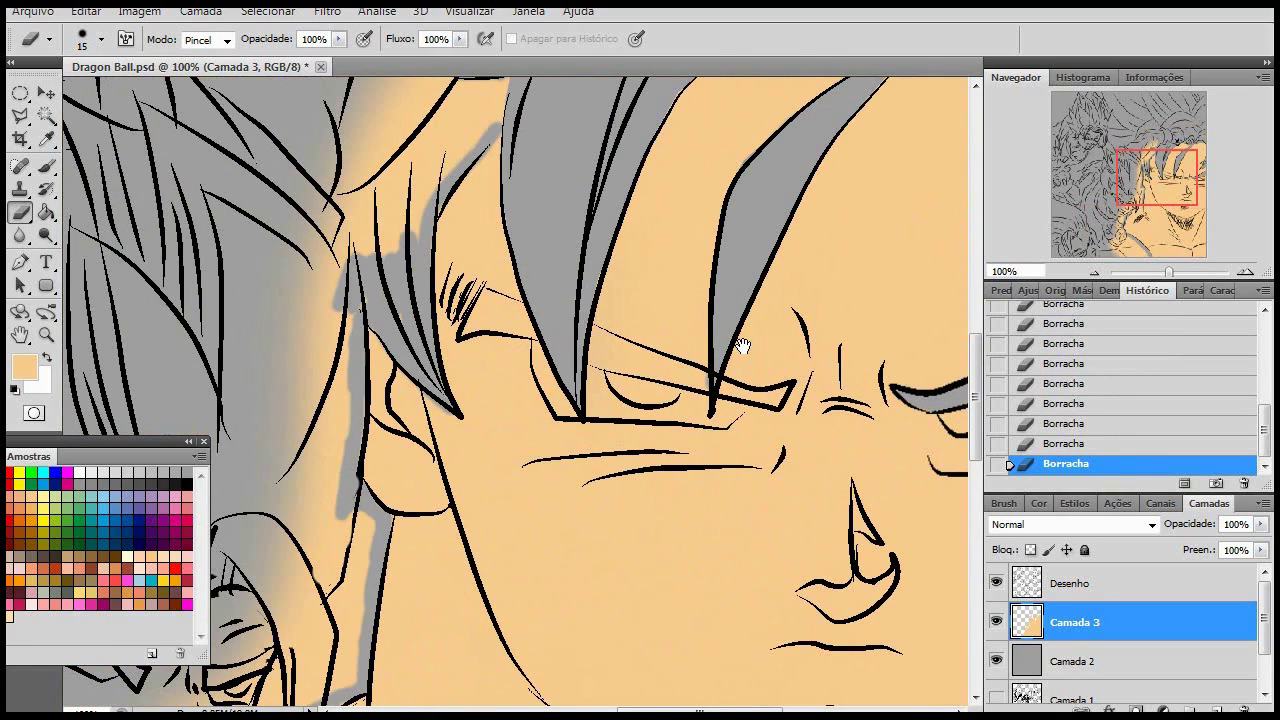
mouse_move(785, 398)
mouse_down()
mouse_move(595, 332)
mouse_move(680, 380)
mouse_up()
mouse_move(595, 365)
mouse_down()
mouse_move(628, 350)
mouse_move(765, 392)
mouse_up()
drag(665, 368, 687, 388)
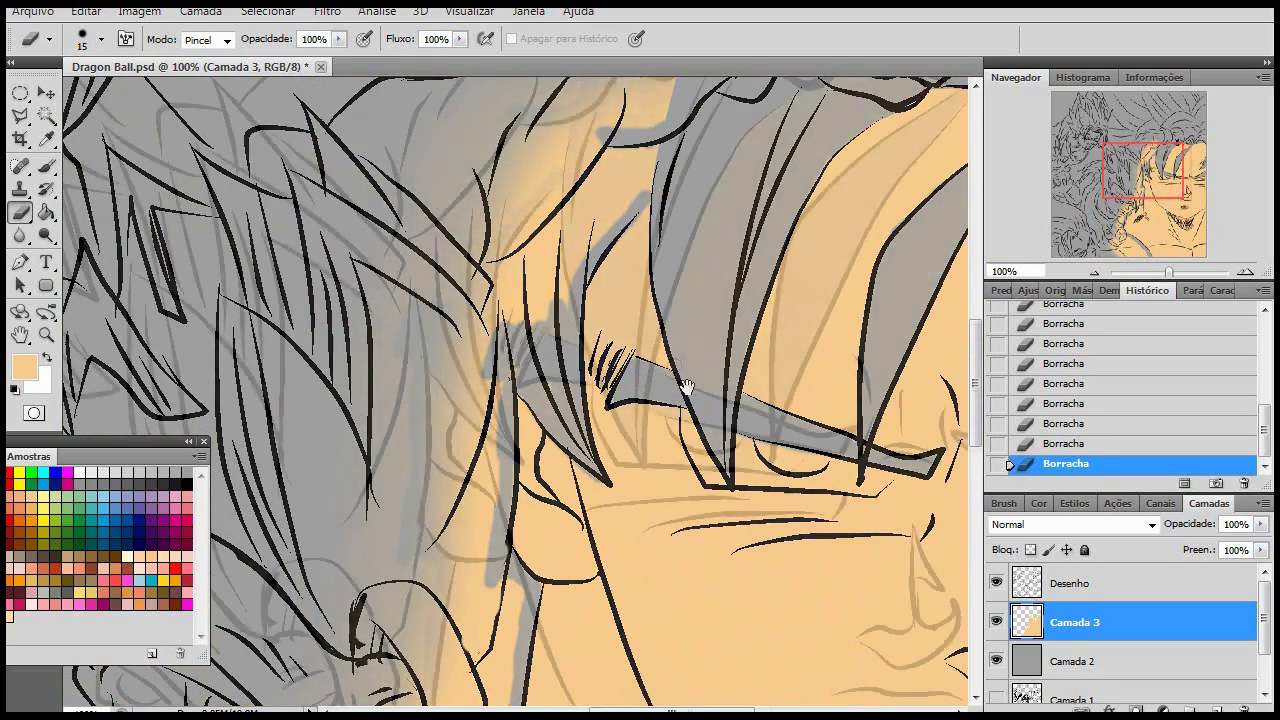
key(z)
right_click(686, 378)
click(740, 384)
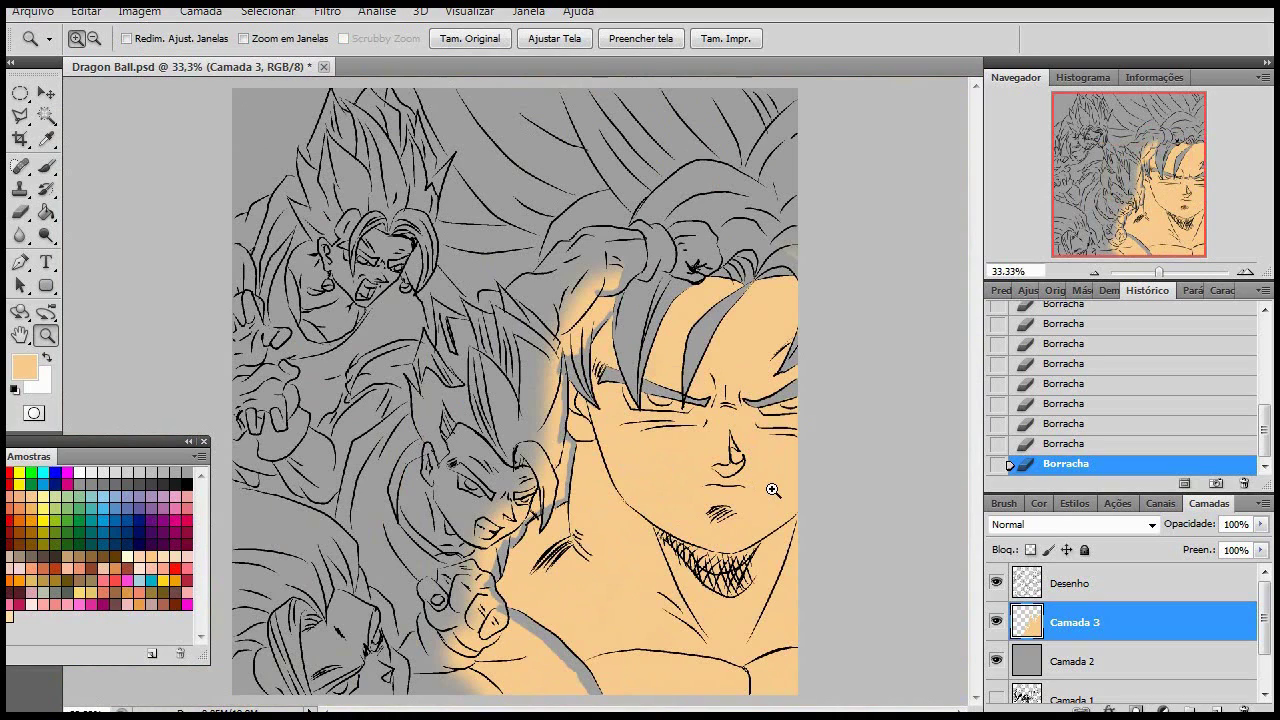
Magic Wand-select the skin area and zoom to 200% on the hair by the eye
key(w)
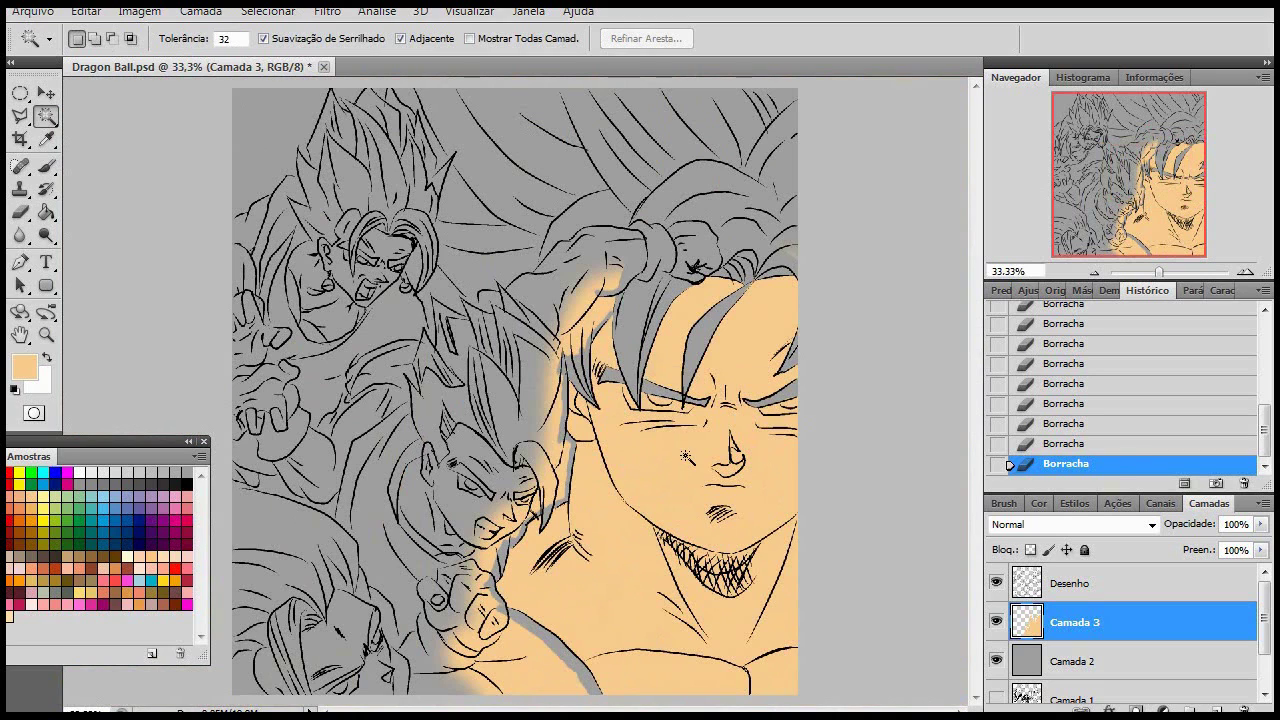
click(698, 478)
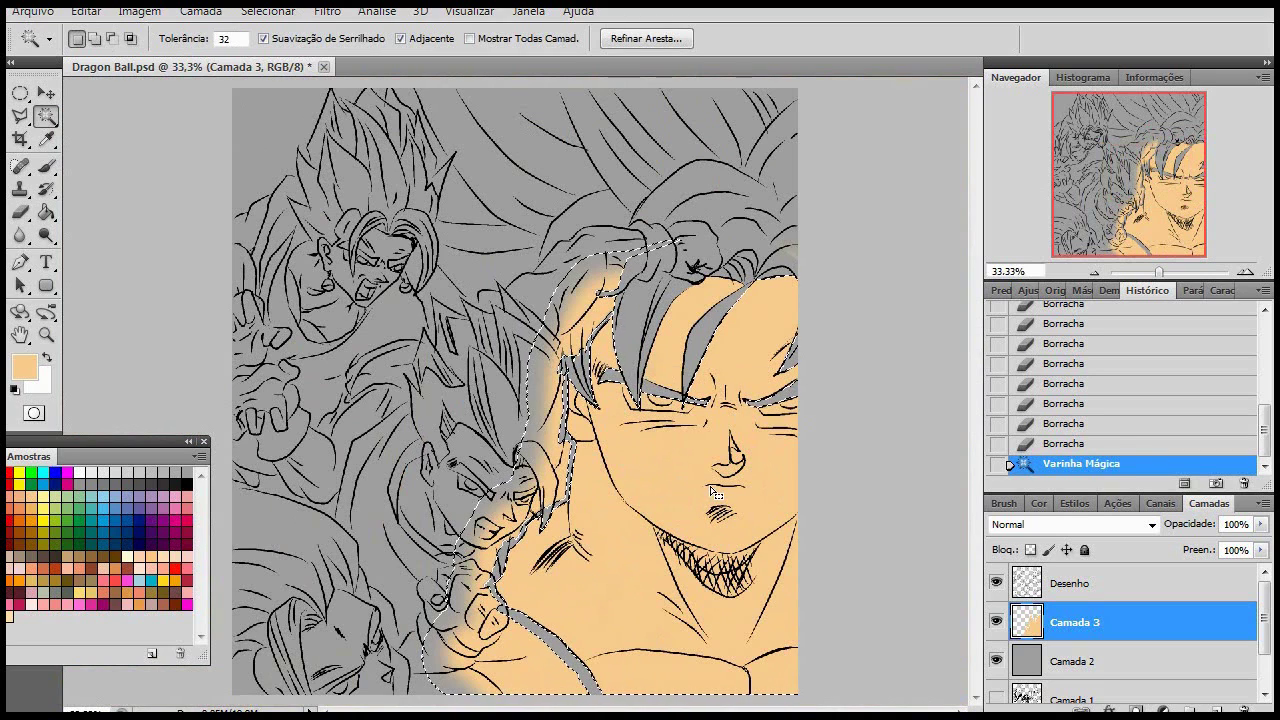
key(z)
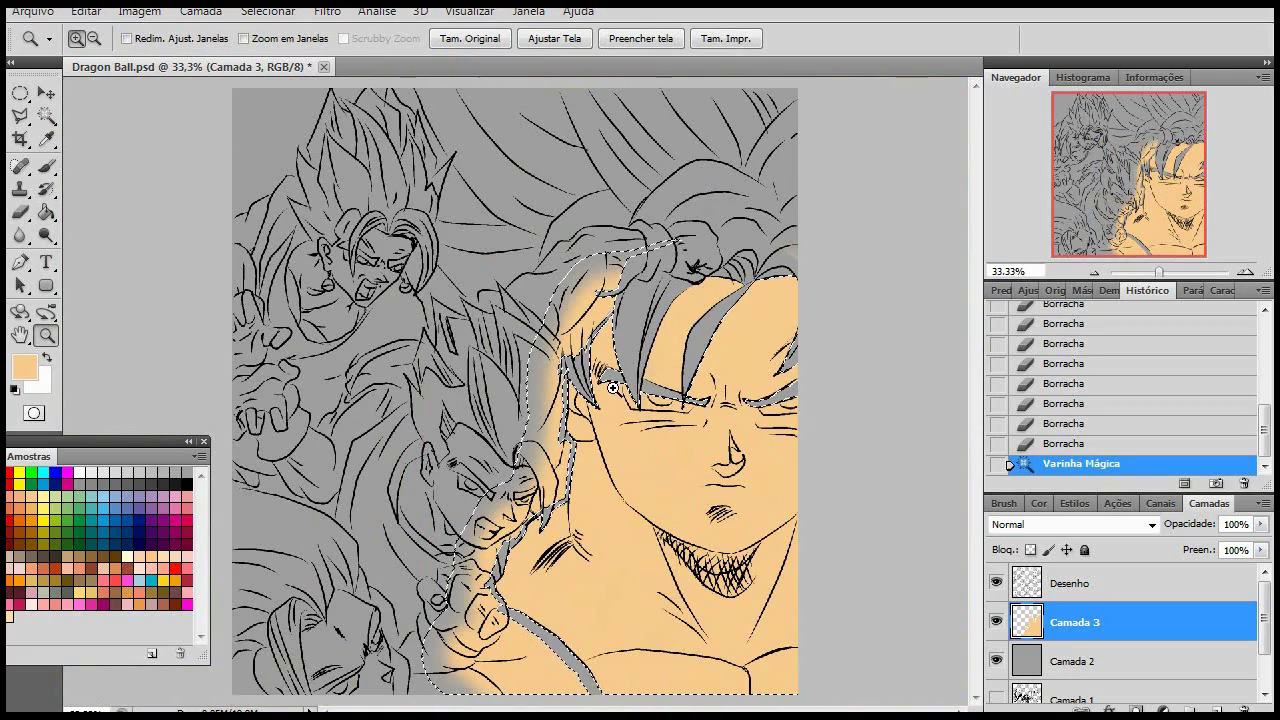
click(620, 398)
click(620, 398)
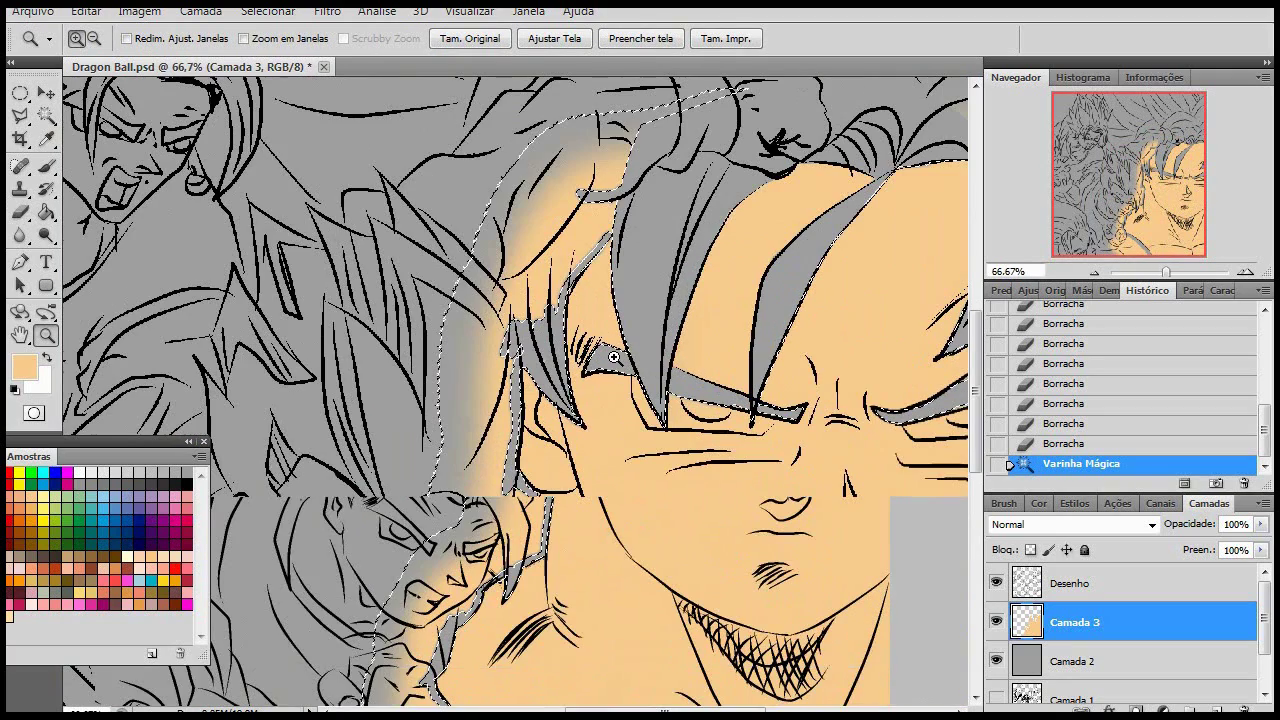
click(636, 275)
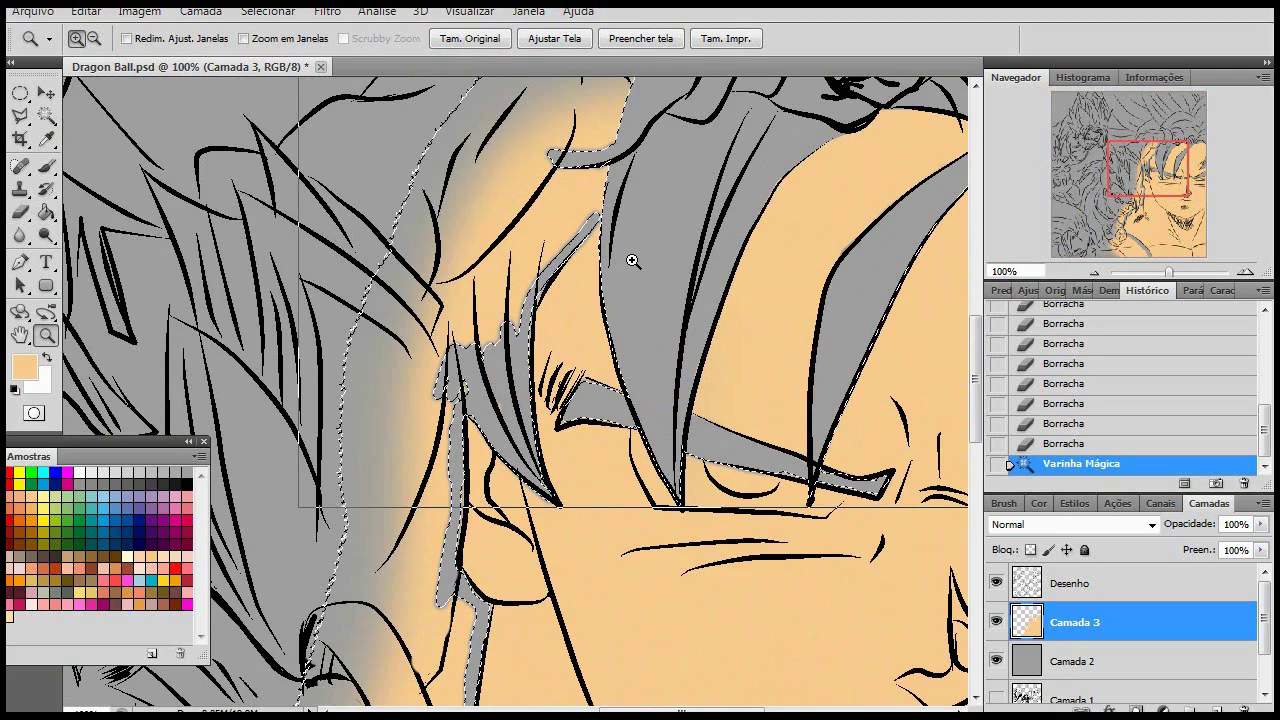
click(646, 298)
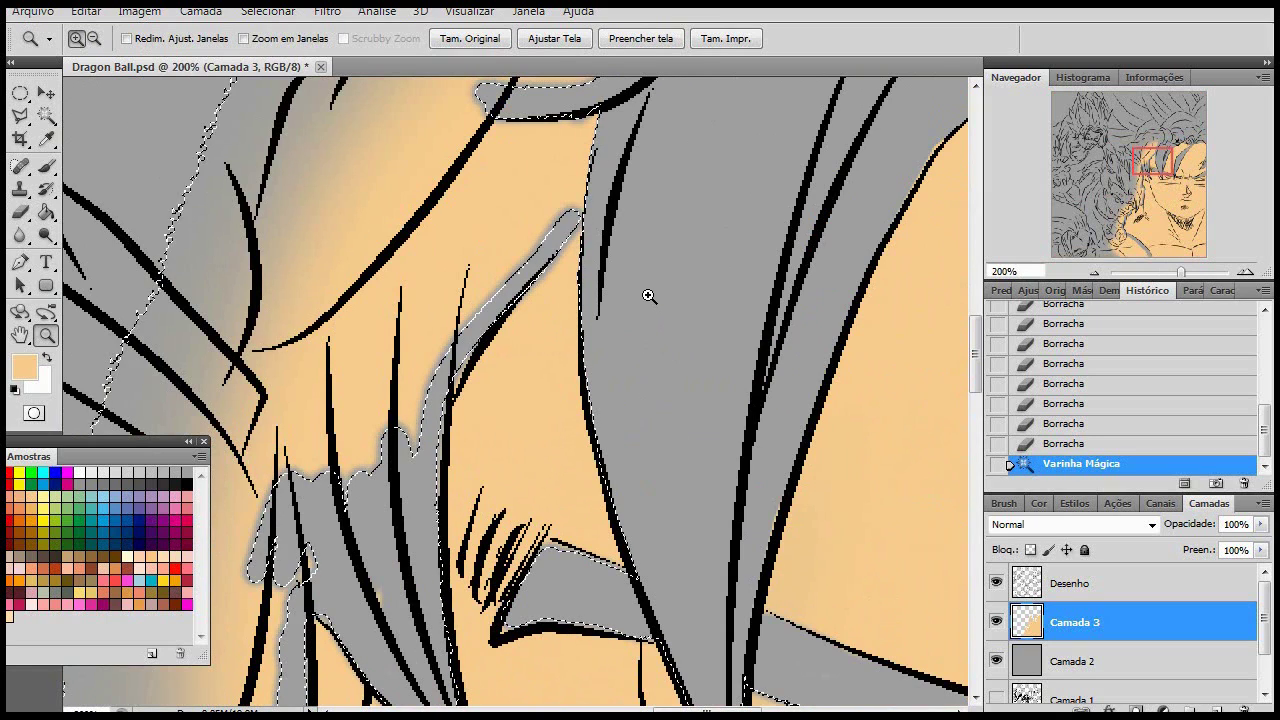
Deselect and erase the stray peach along the thin hair strand
key(ctrl+d)
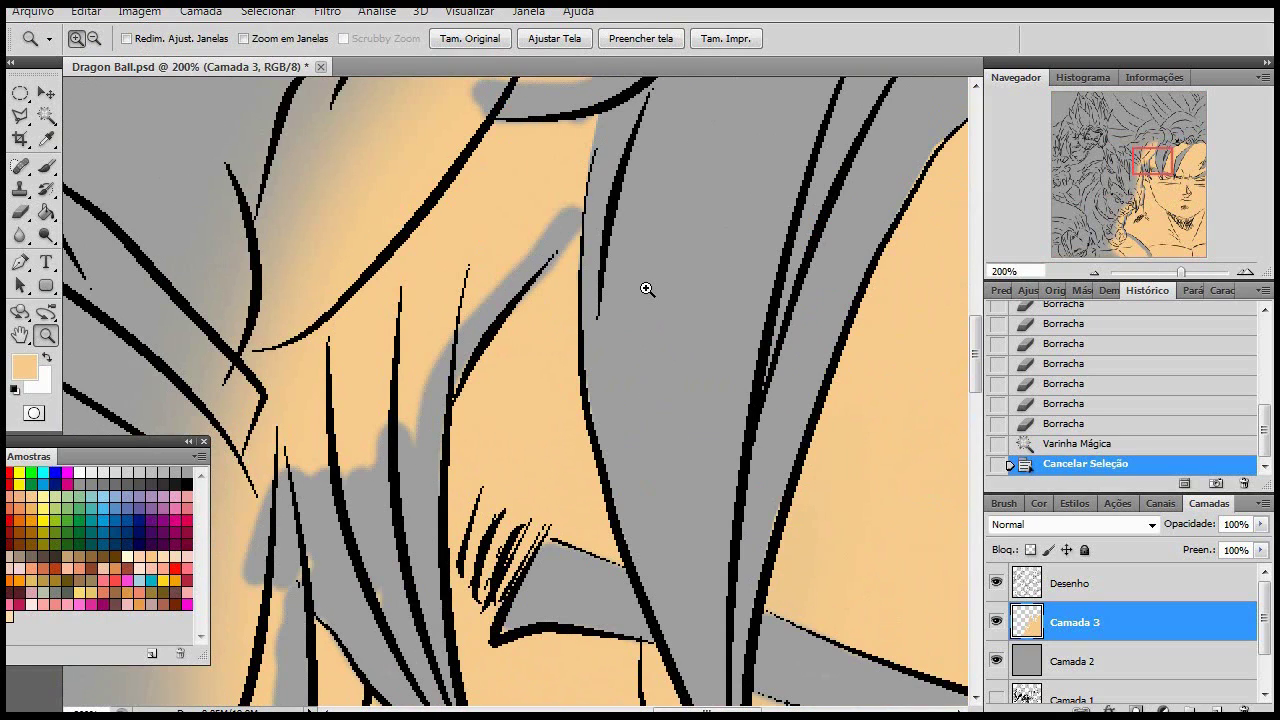
key(e)
drag(585, 185, 447, 367)
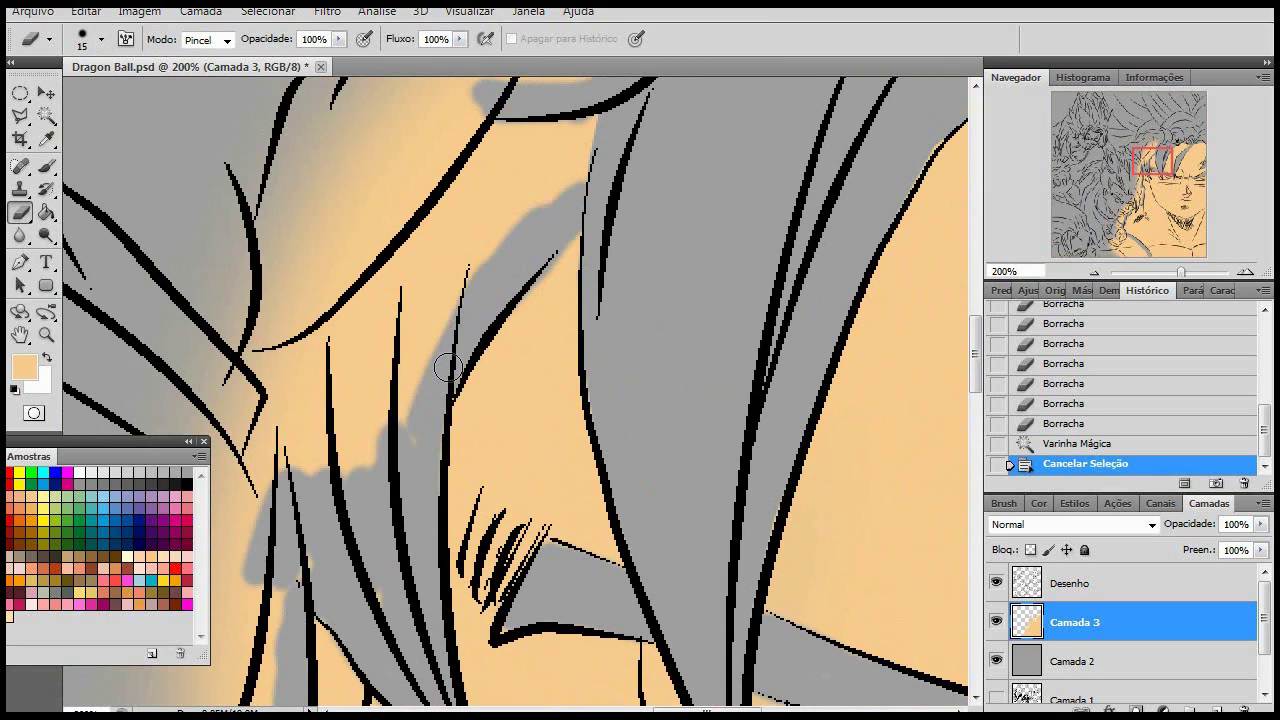
drag(551, 343, 603, 300)
Reselect the face with the Magic Wand and fit the image on screen
key(w)
click(585, 400)
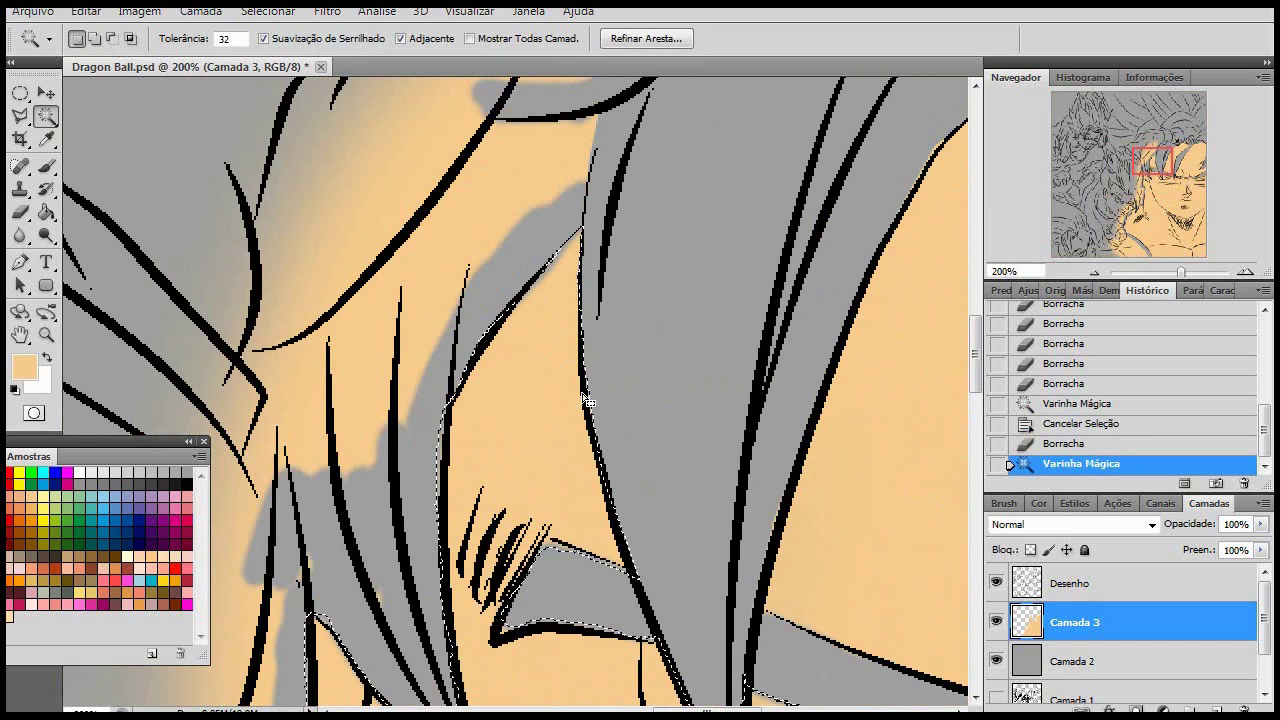
key(z)
right_click(641, 340)
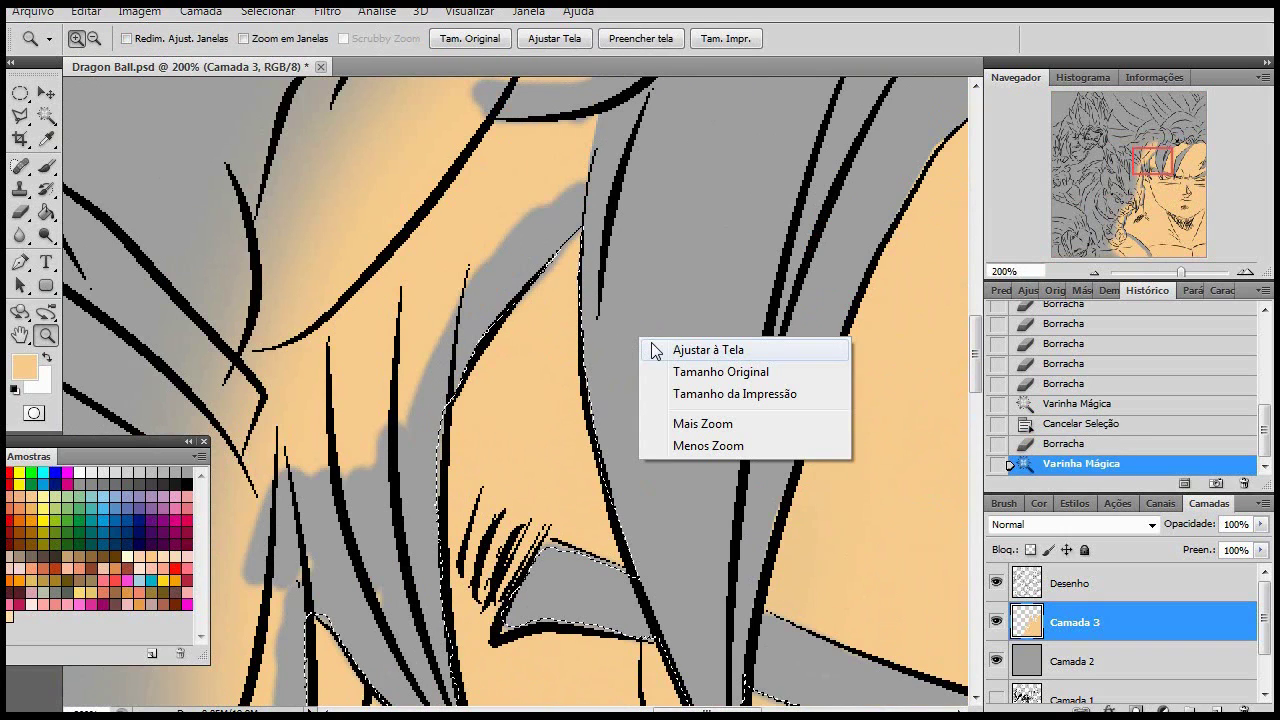
click(671, 351)
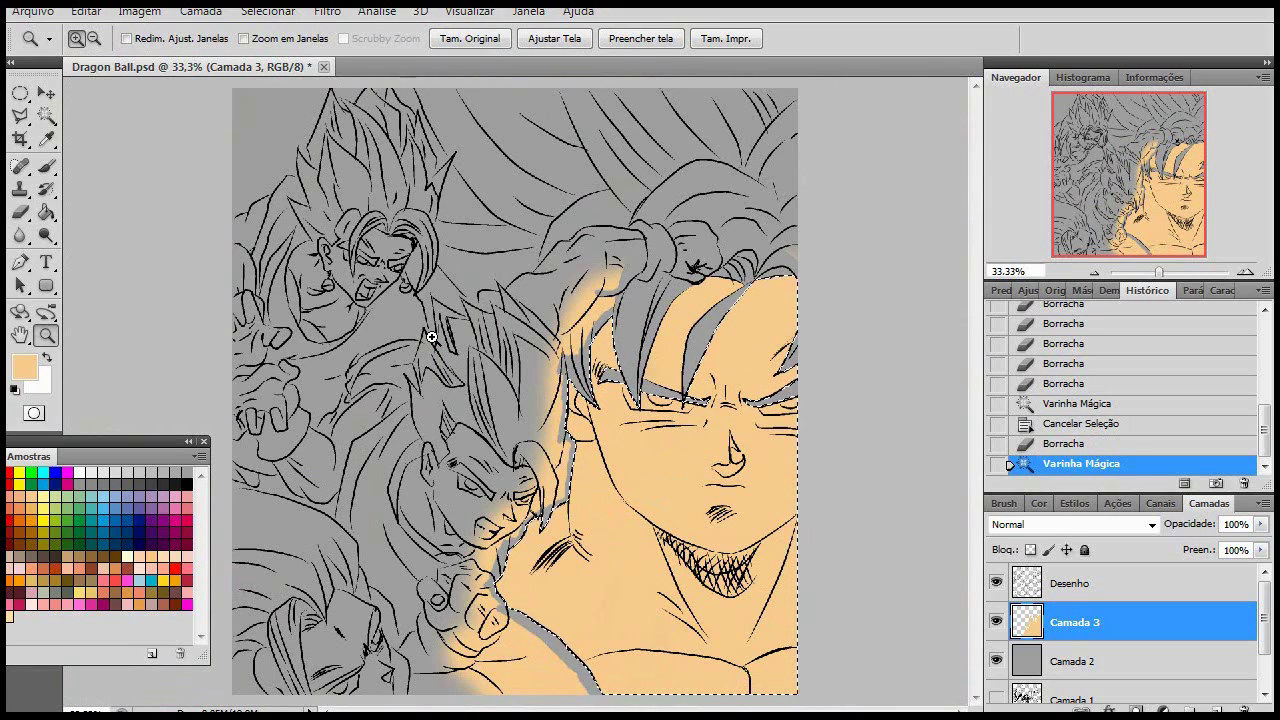
click(330, 11)
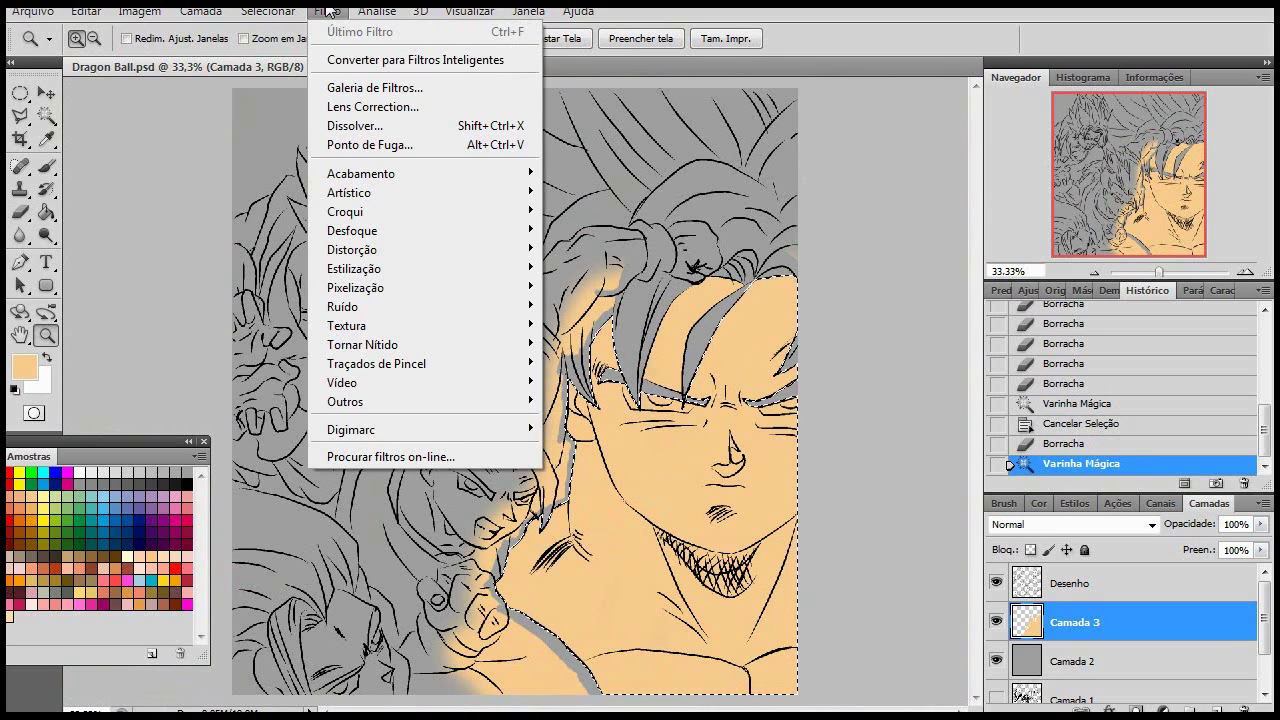
mouse_move(267, 11)
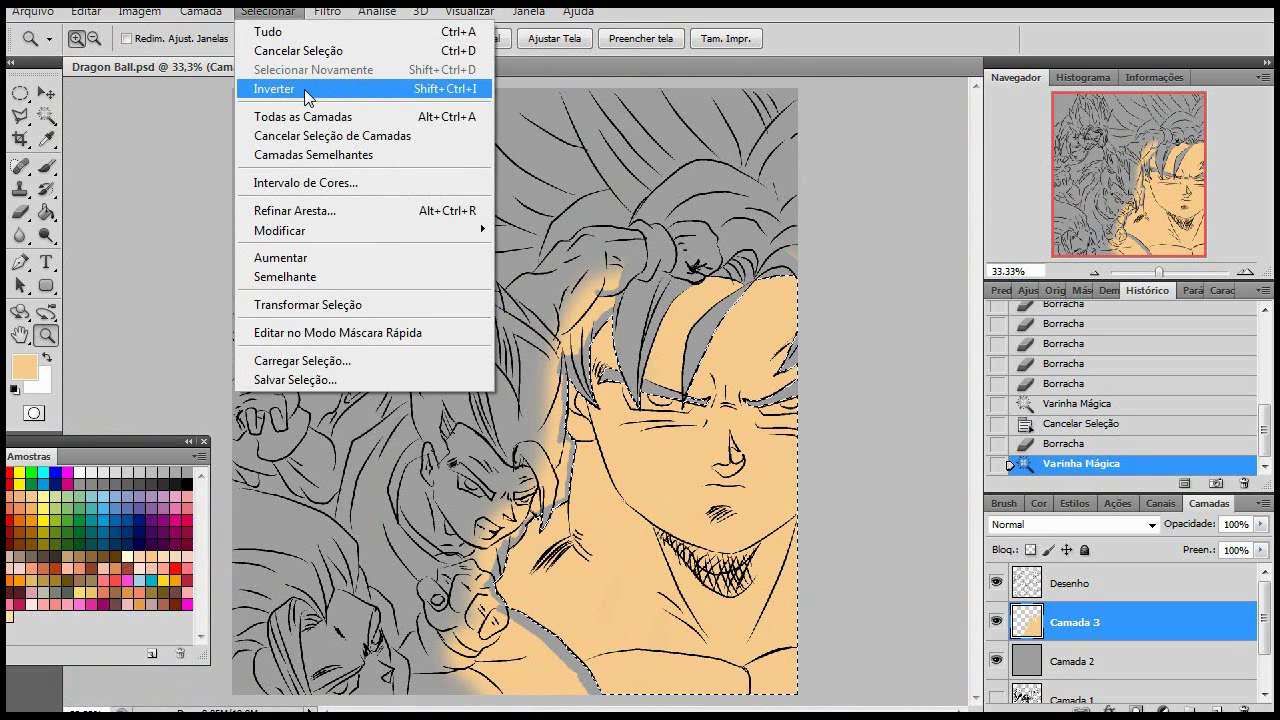
click(313, 90)
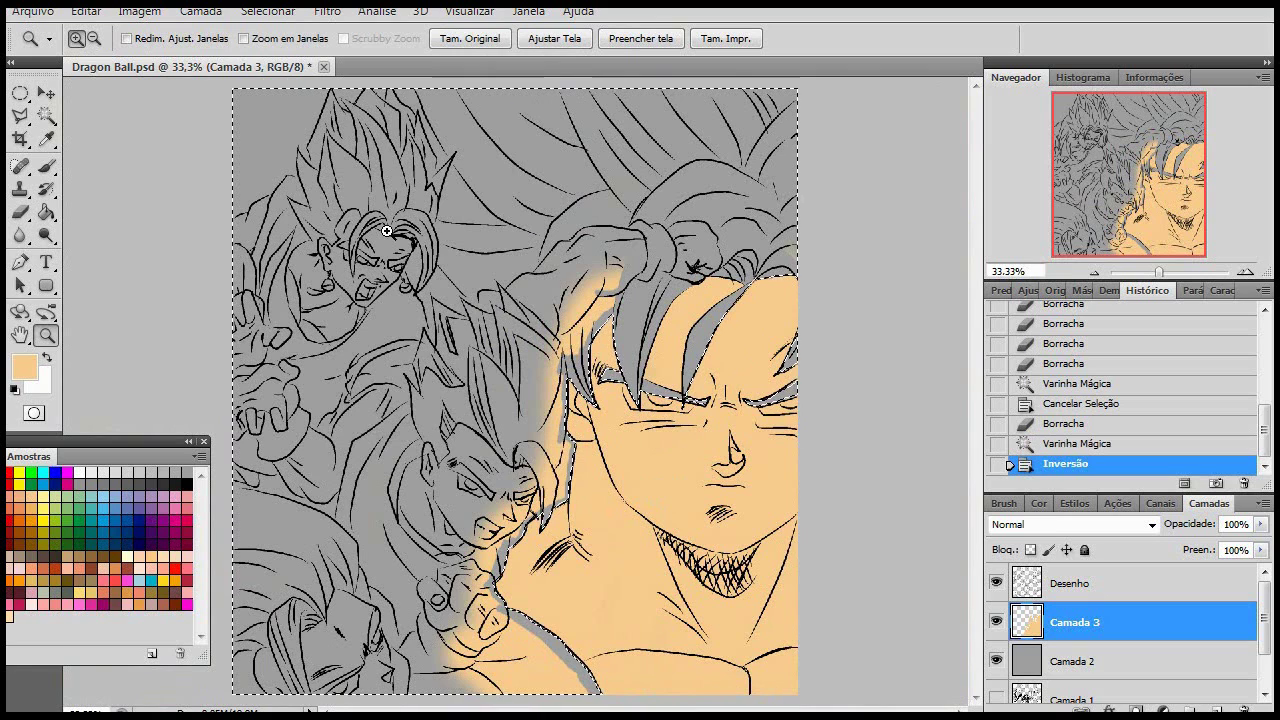
key(Delete)
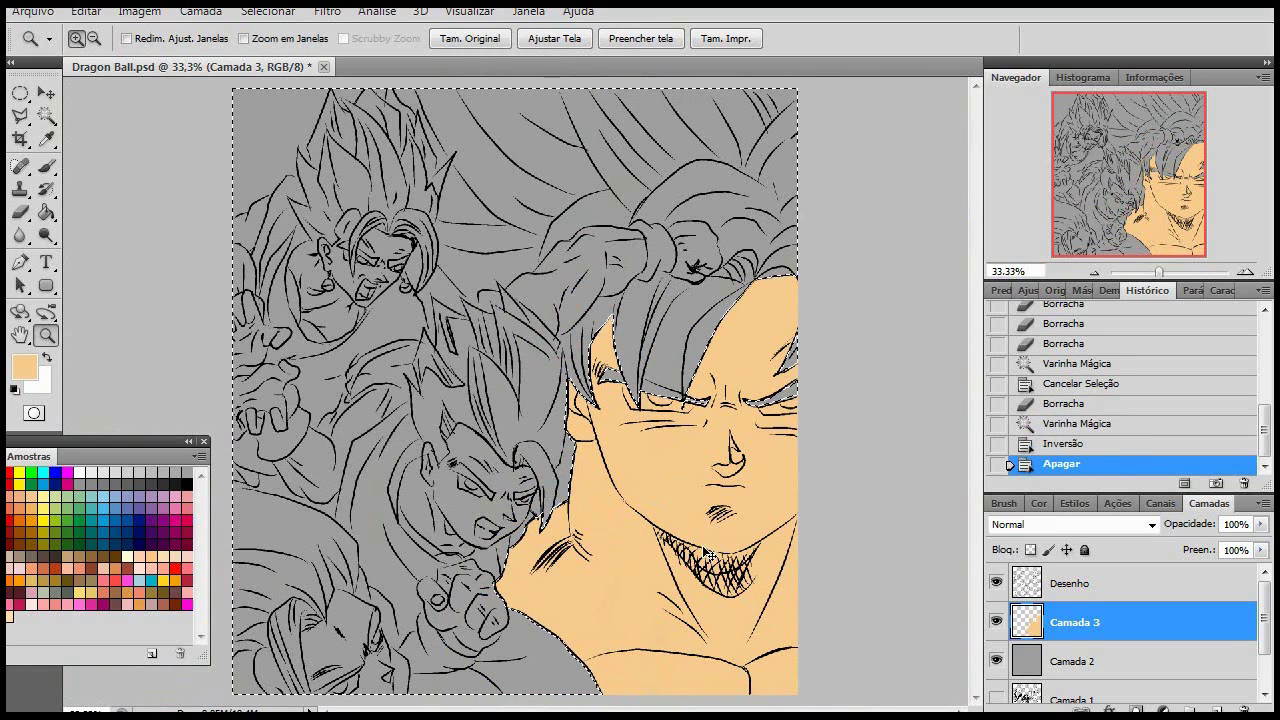
key(ctrl+d)
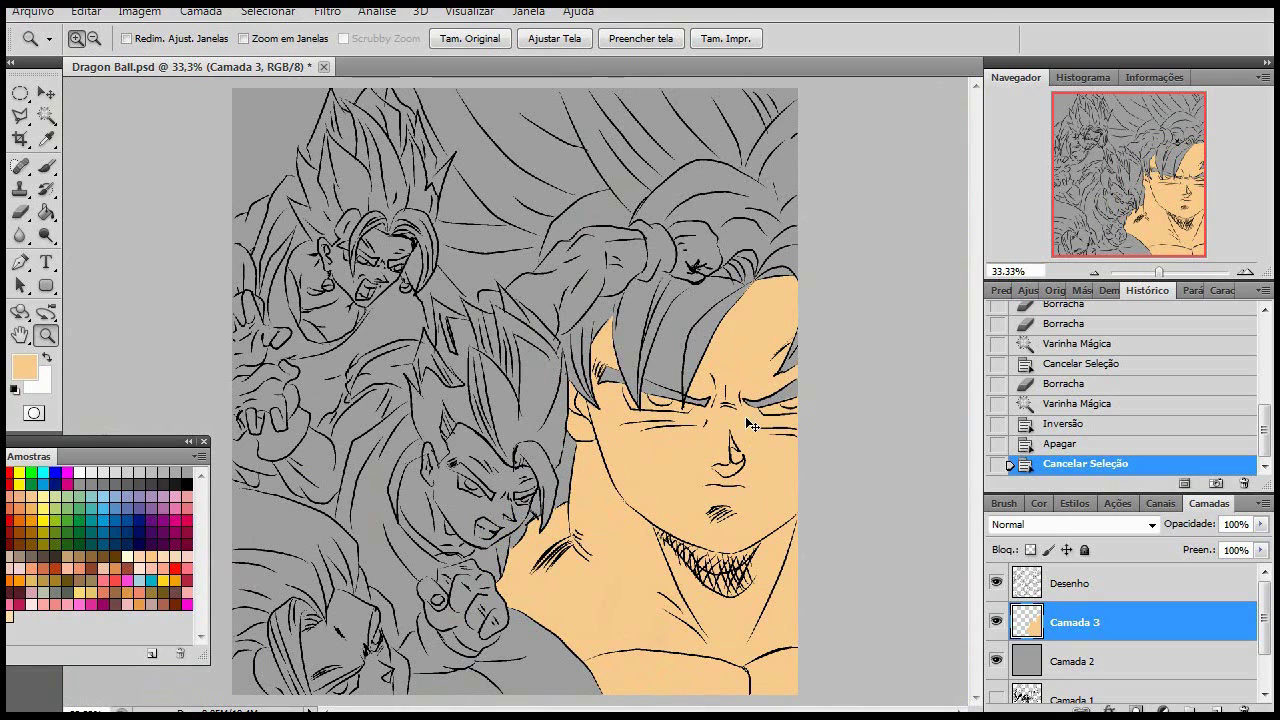
key(ctrl+z)
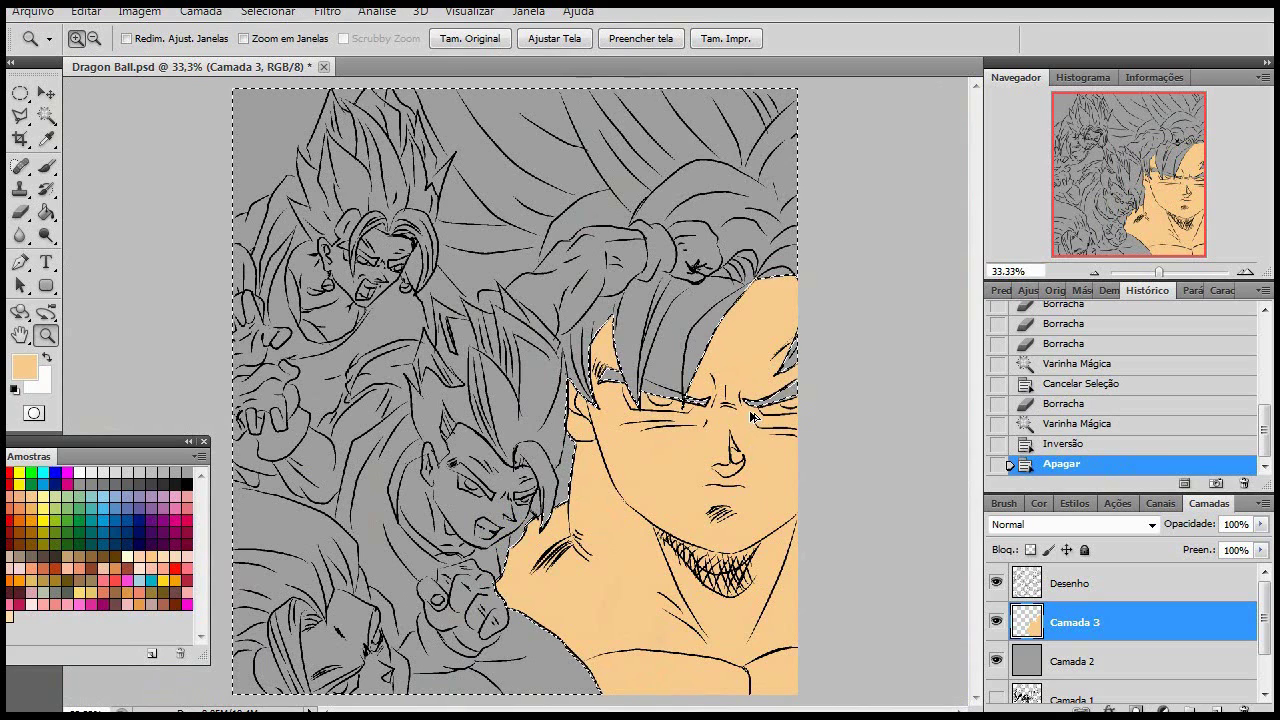
key(ctrl+alt+z)
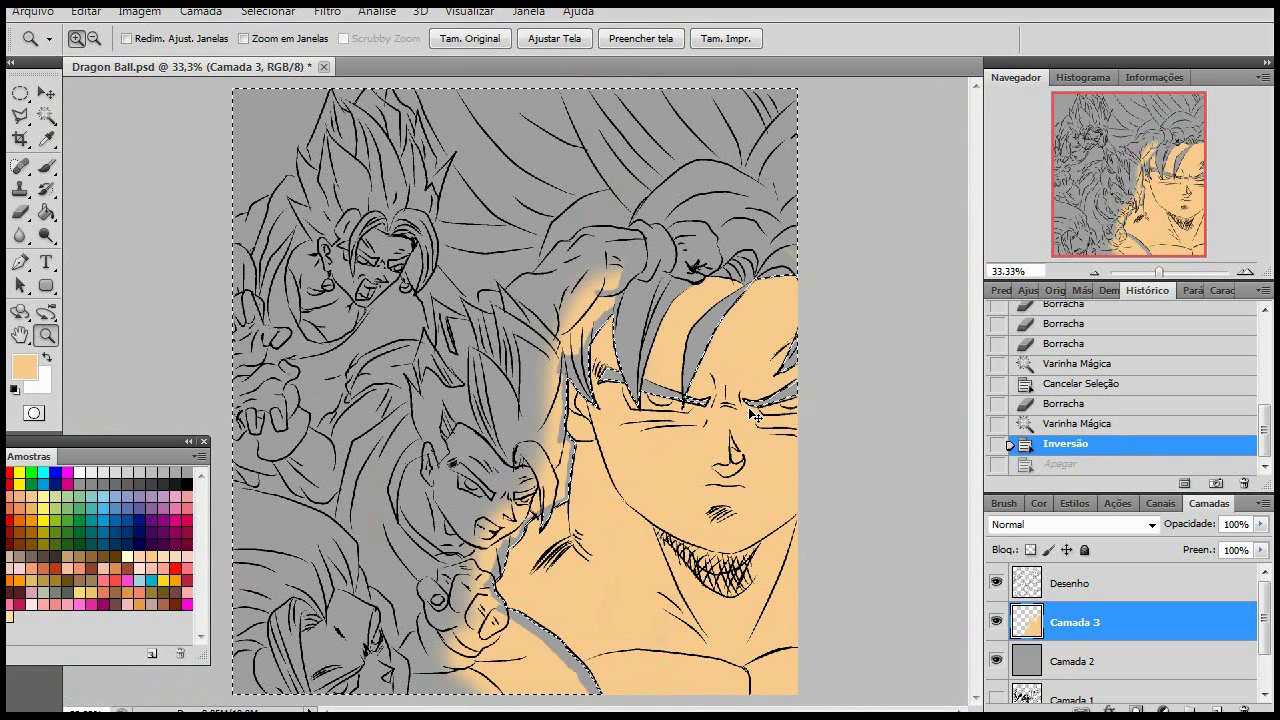
key(ctrl+alt+z)
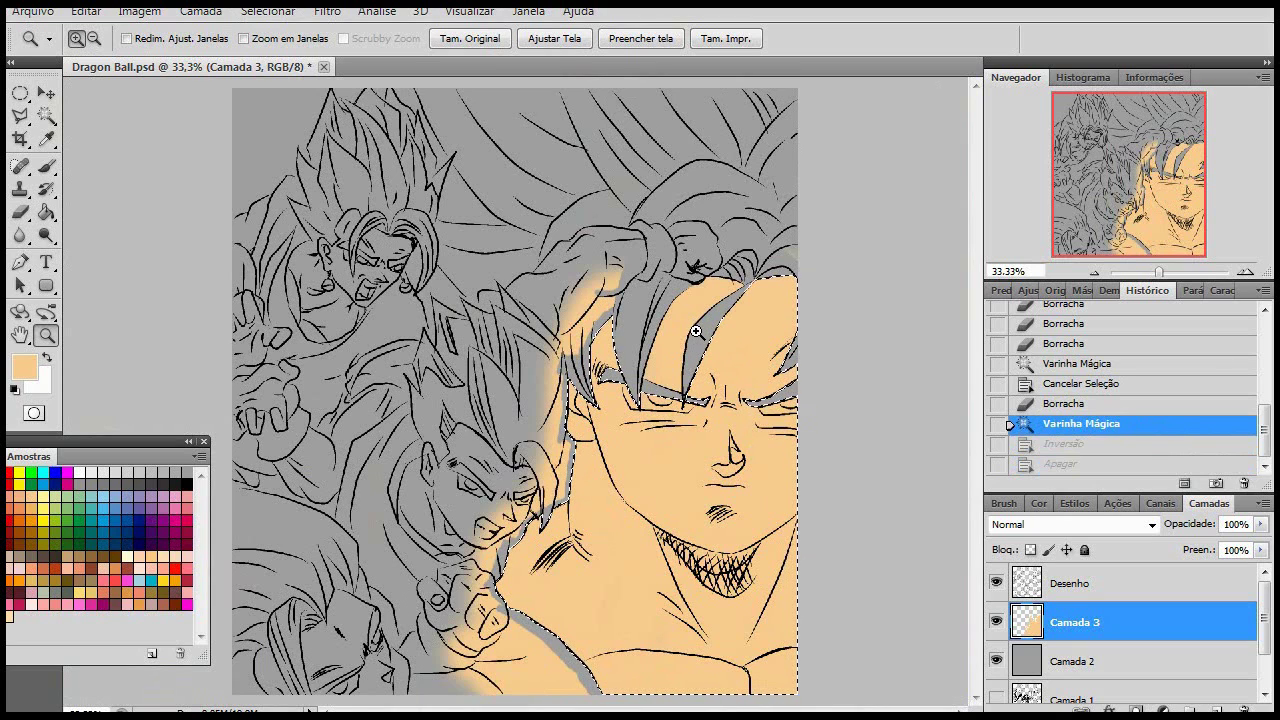
Add the missed hair patch to the face selection, invert it, and delete the outside peach
key(w)
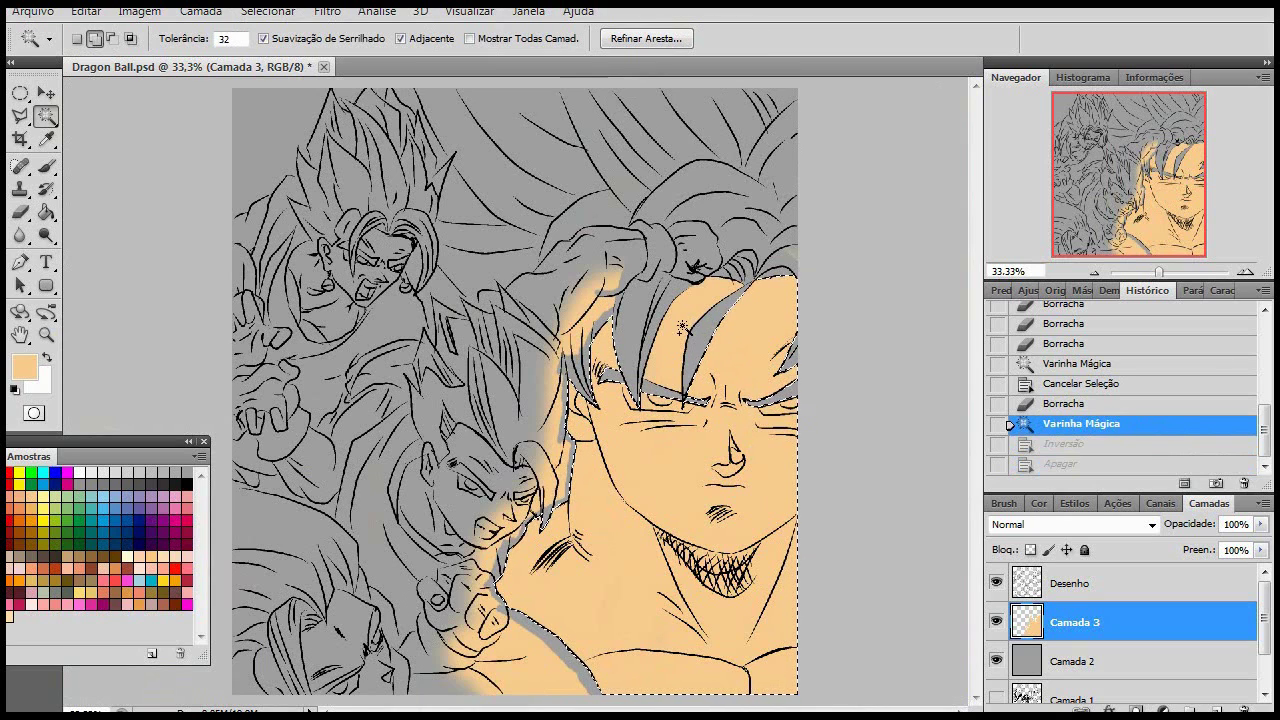
click(685, 337)
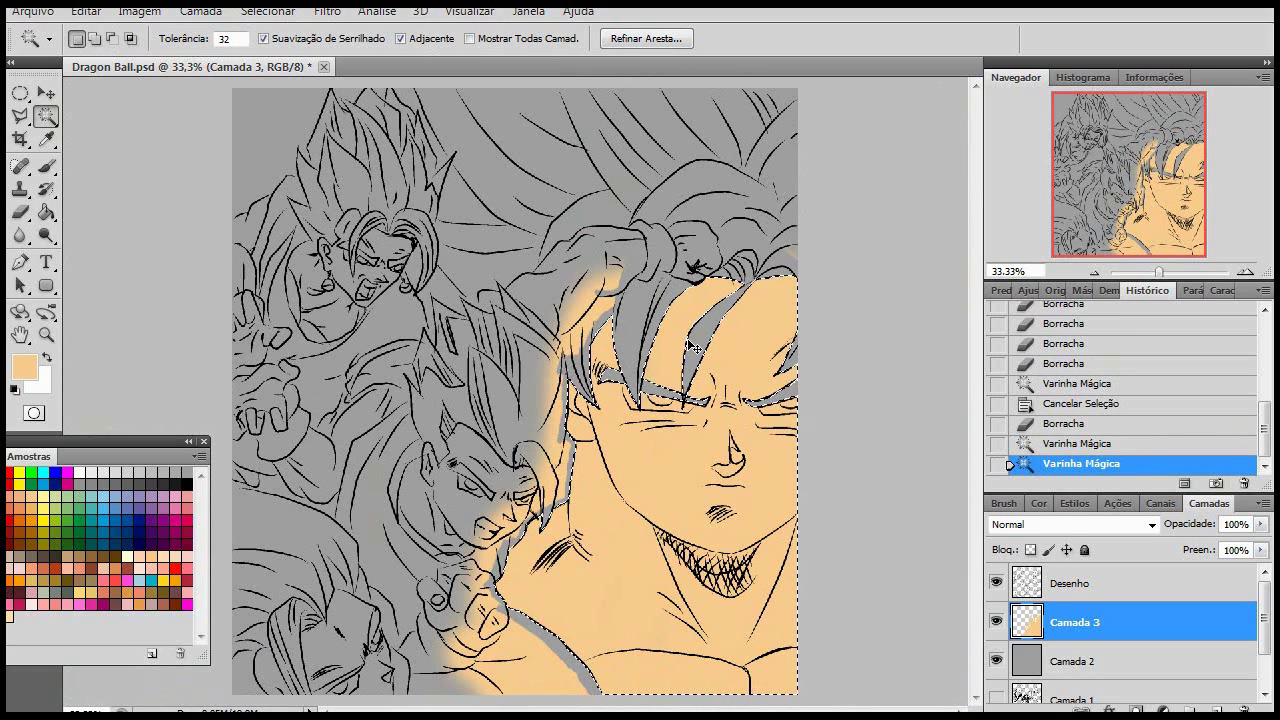
key(ctrl+shift+i)
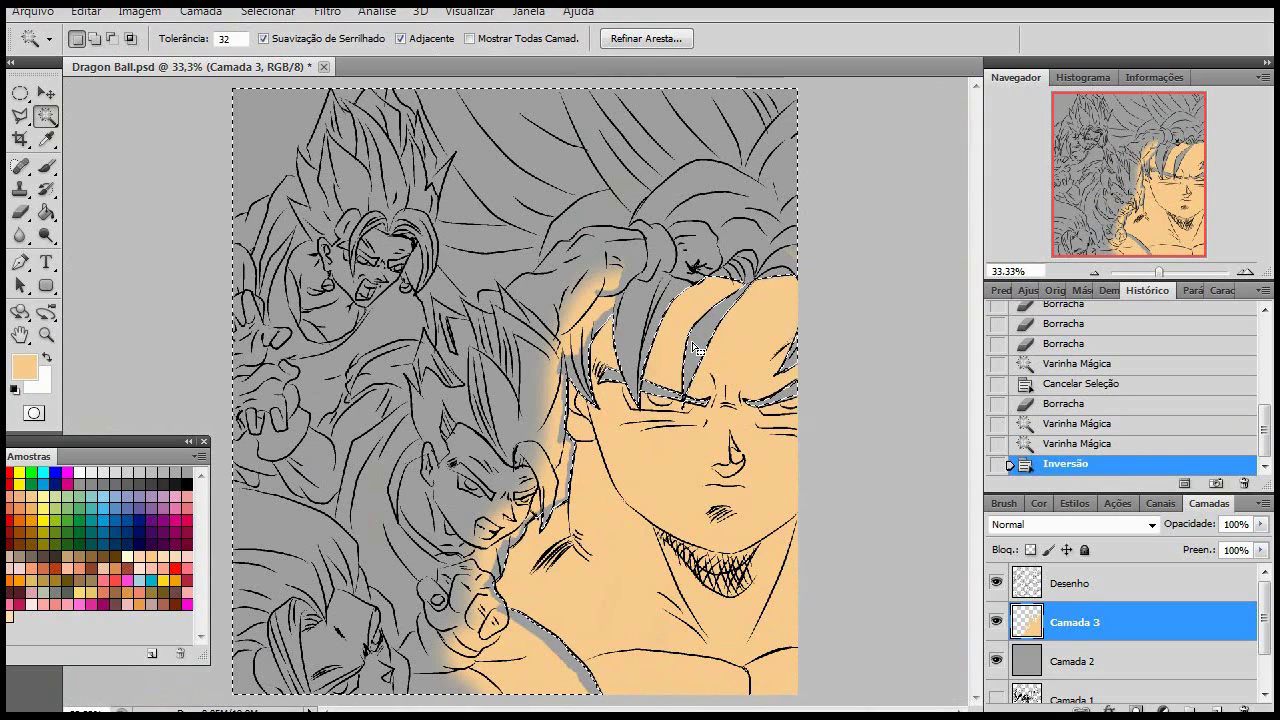
key(Delete)
Deselect, switch to the Brush, and toggle Camada 3 off and on to check the skin
key(ctrl+d)
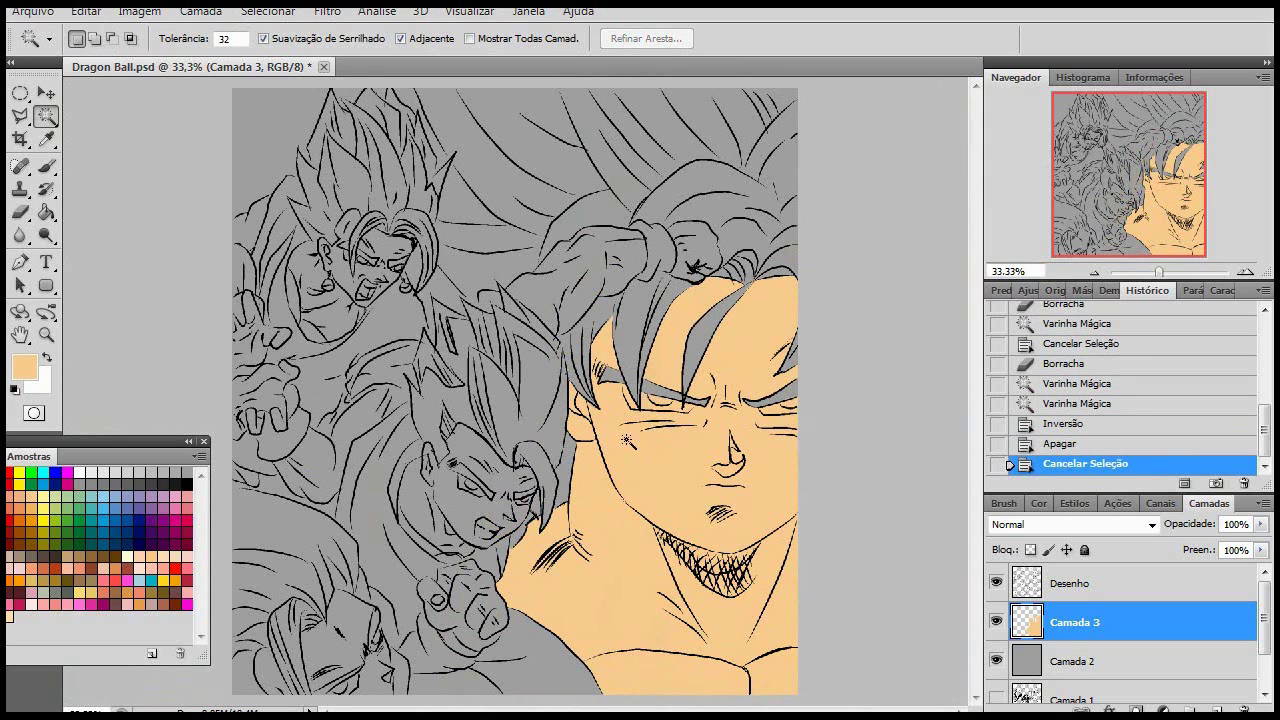
key(b)
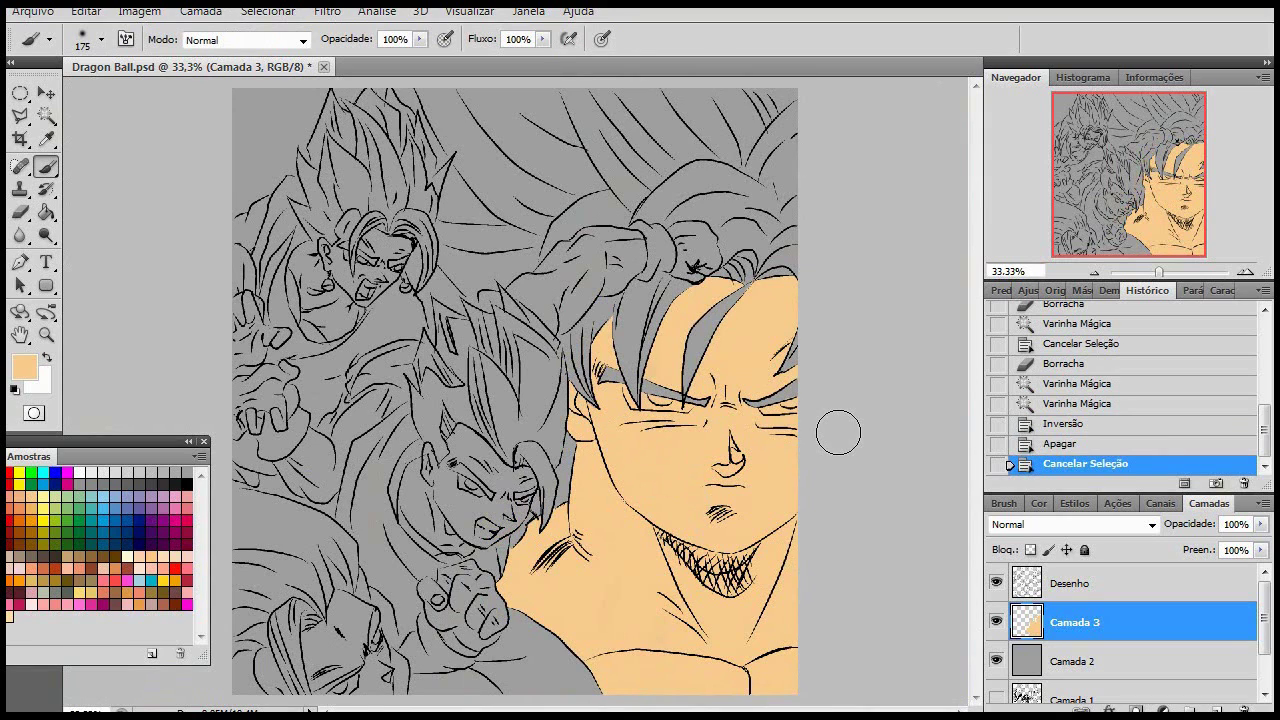
click(995, 620)
click(995, 620)
Add the empty layer Camada 4 above the skin base and pick an orange swatch
key(ctrl+shift+alt+n)
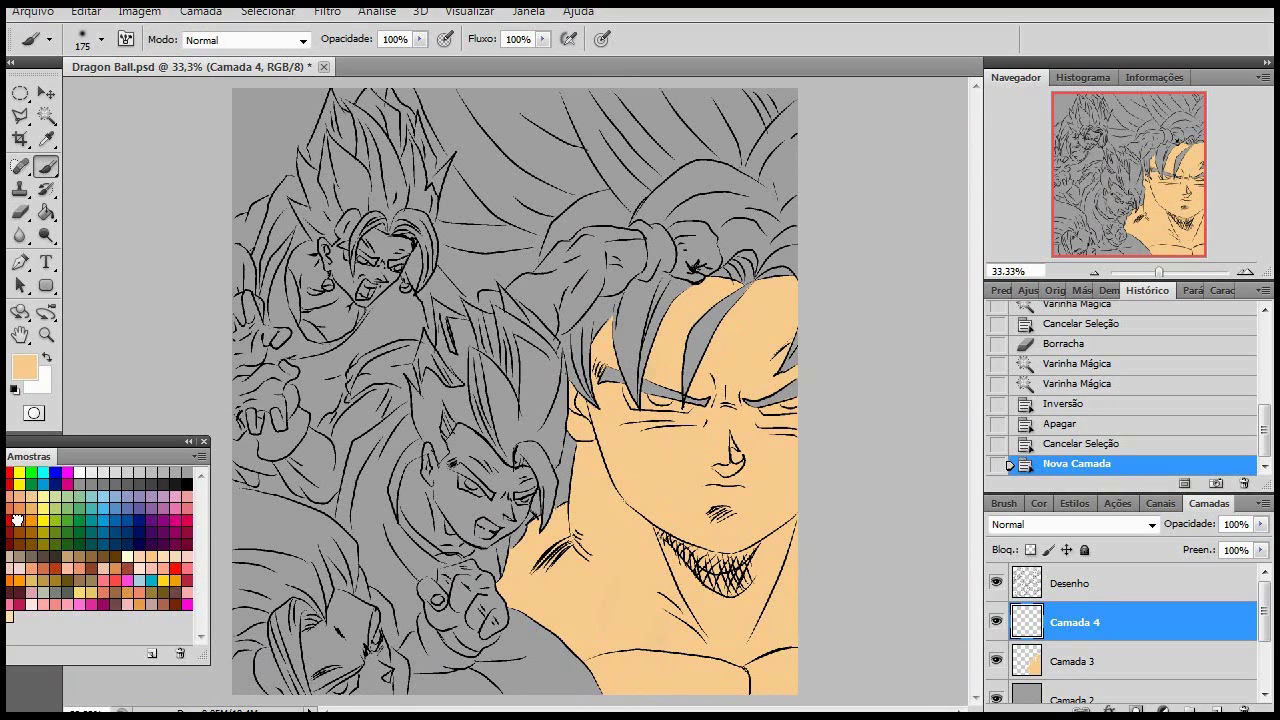
click(26, 509)
click(27, 512)
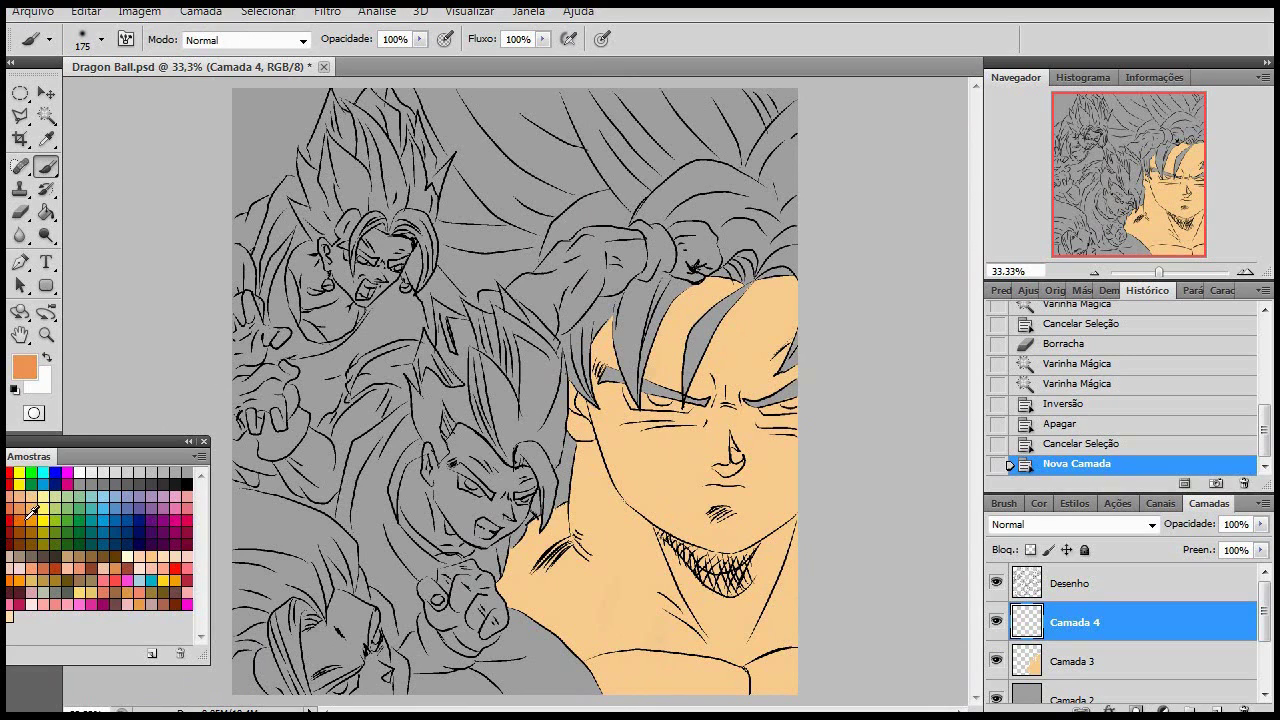
click(28, 514)
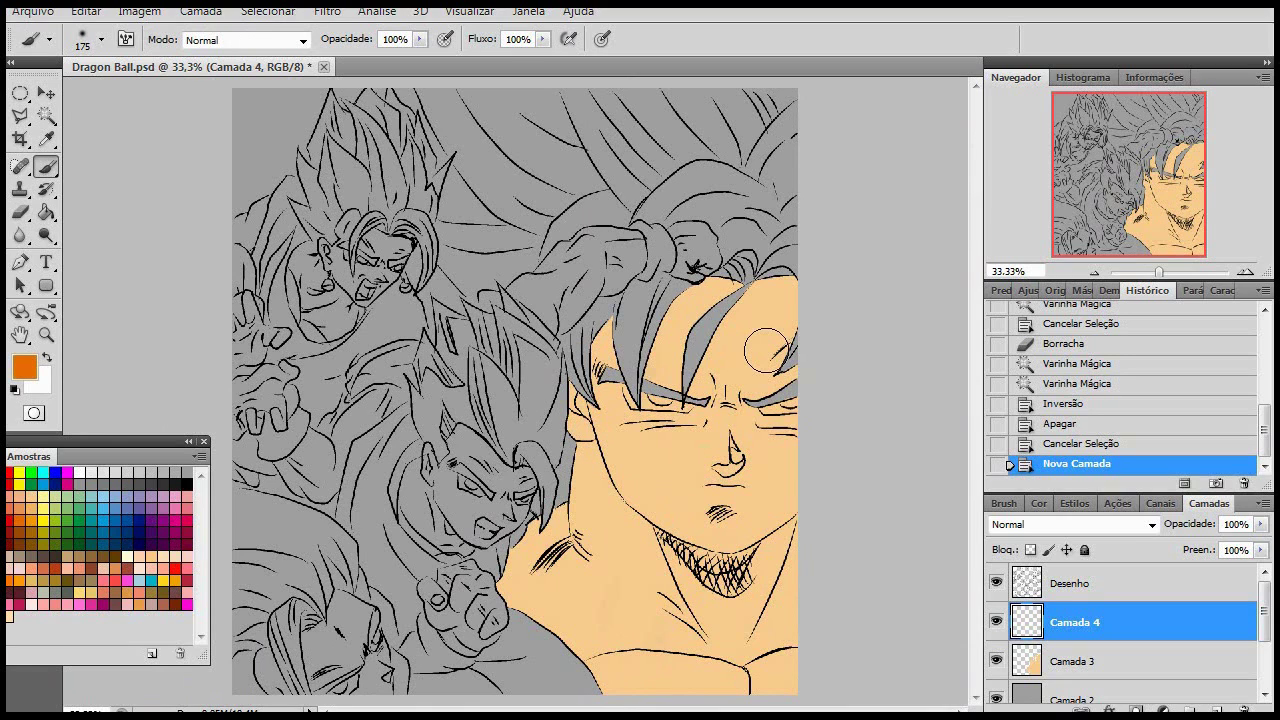
Test and undo orange strokes on the right cheek, then shrink the brush to 70 px
drag(794, 451, 765, 530)
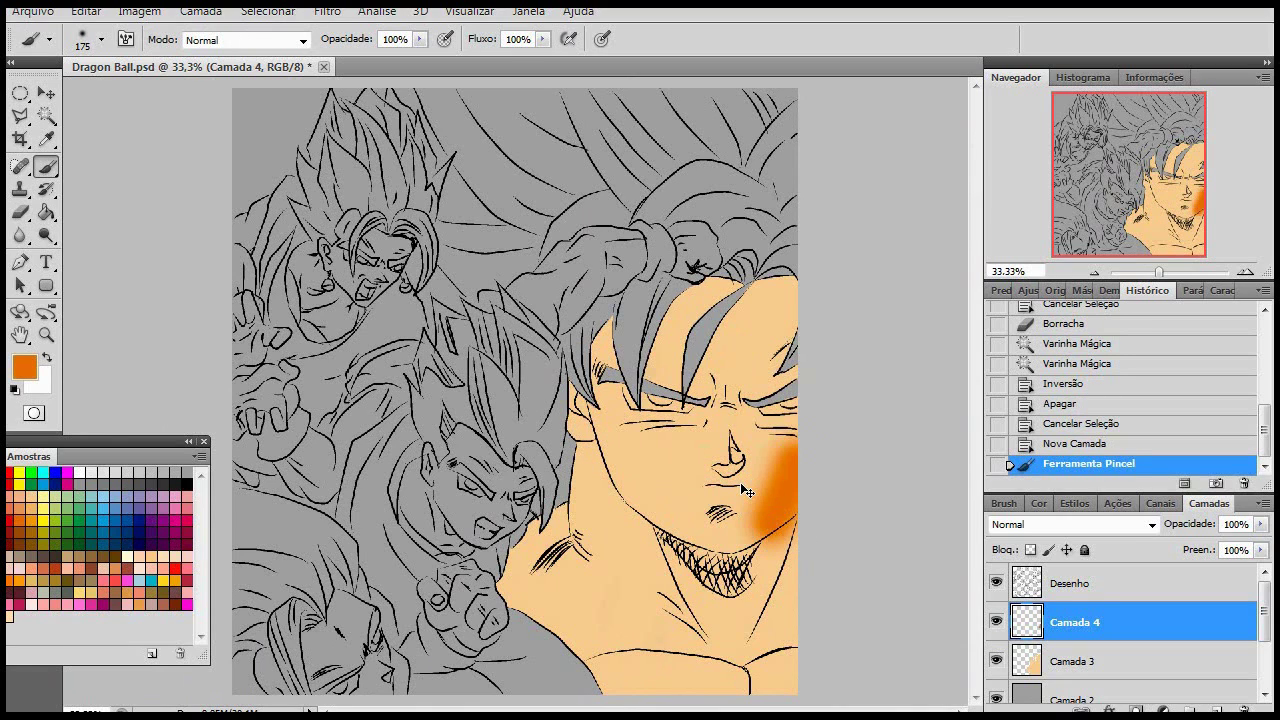
key(ctrl+z)
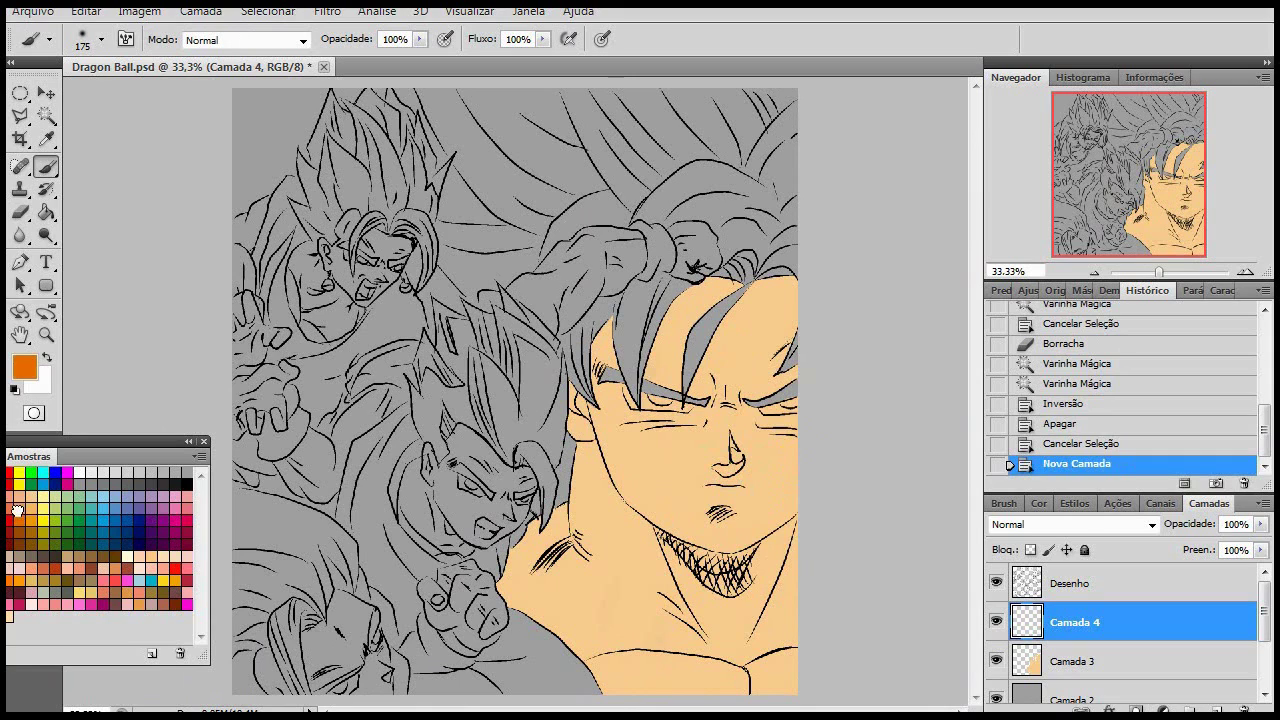
click(17, 511)
drag(791, 500, 760, 540)
drag(795, 475, 770, 550)
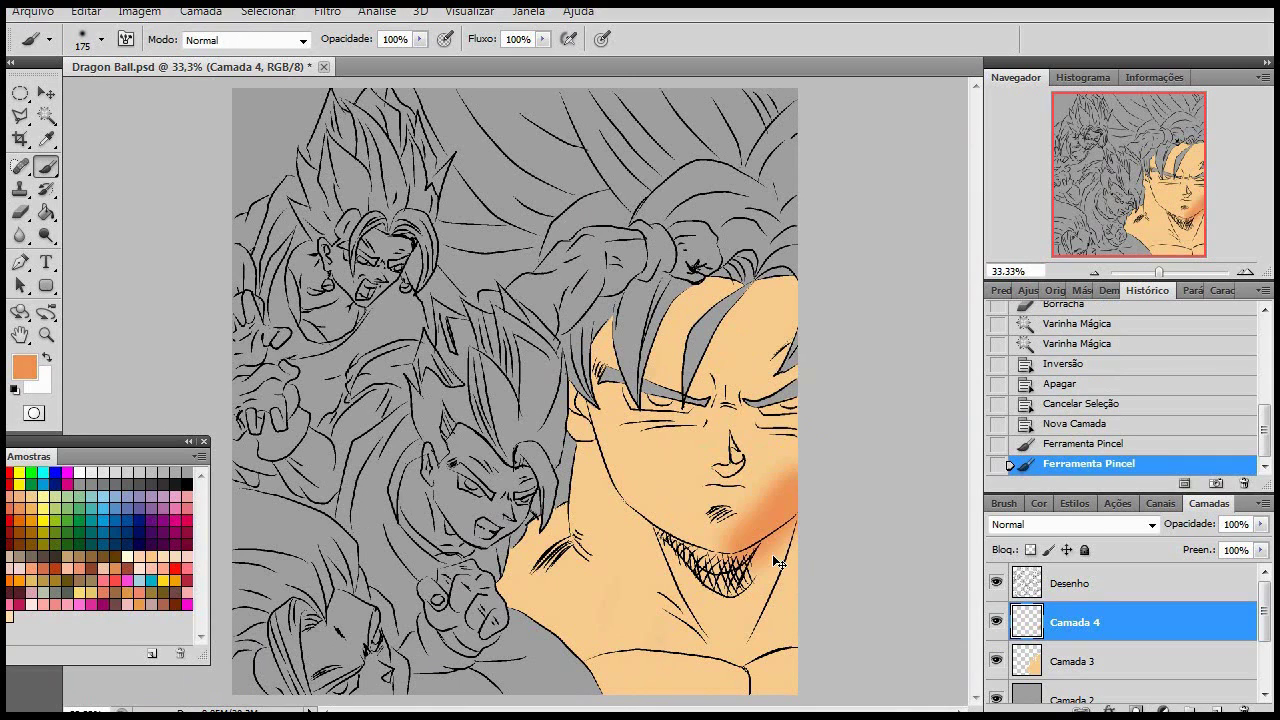
key(ctrl+alt+z)
key(ctrl+alt+z)
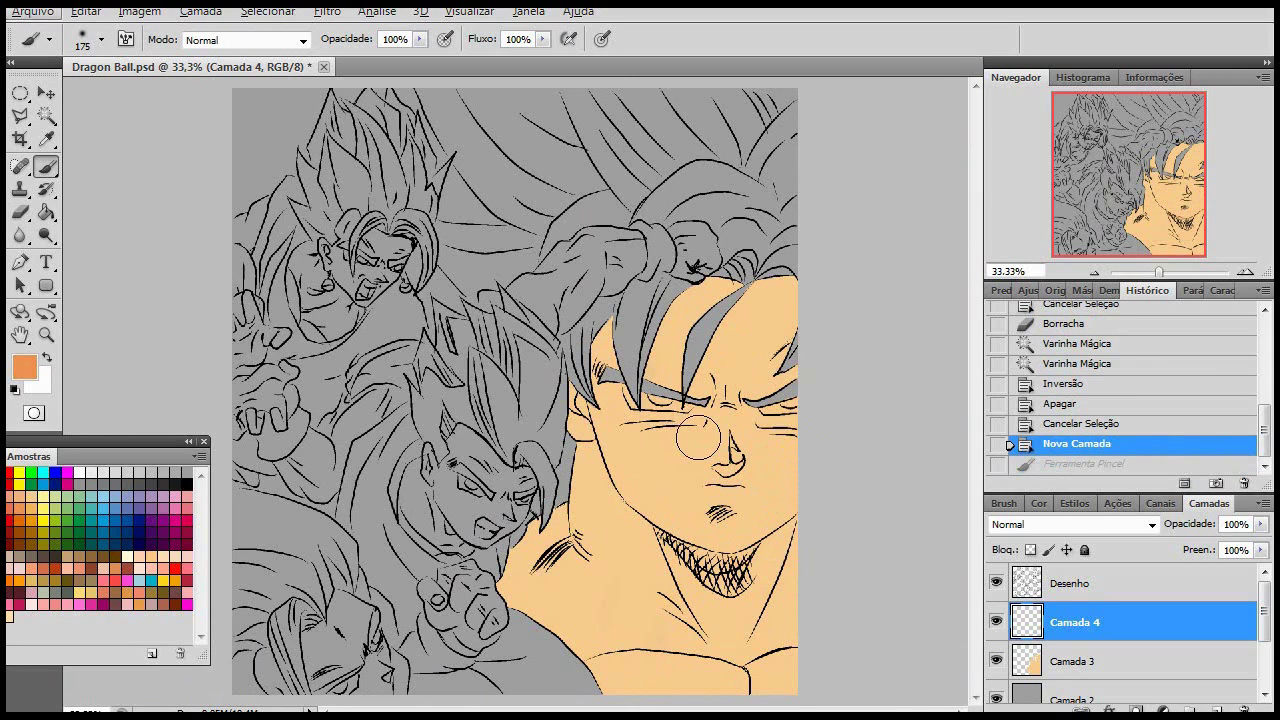
key(bracketleft)
key(bracketleft)
key(bracketleft)
Choose a soft round brush preset and shrink it to 60 px
right_click(624, 442)
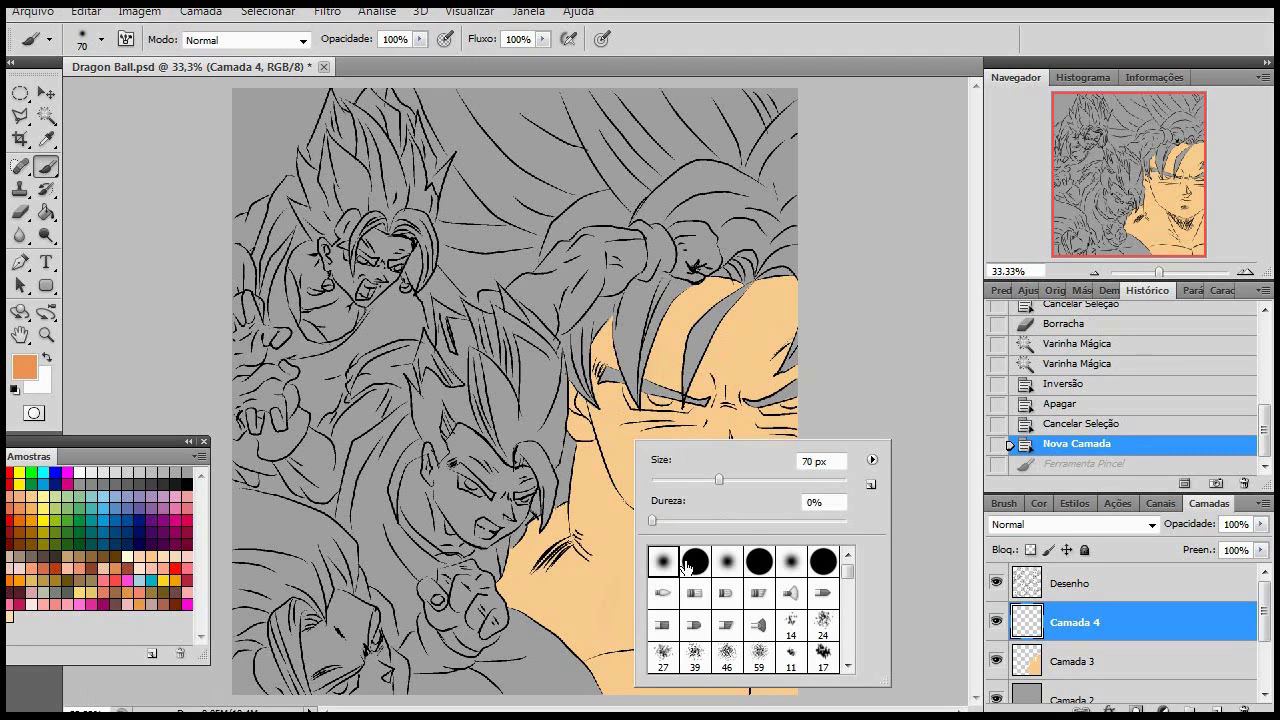
click(612, 443)
right_click(625, 446)
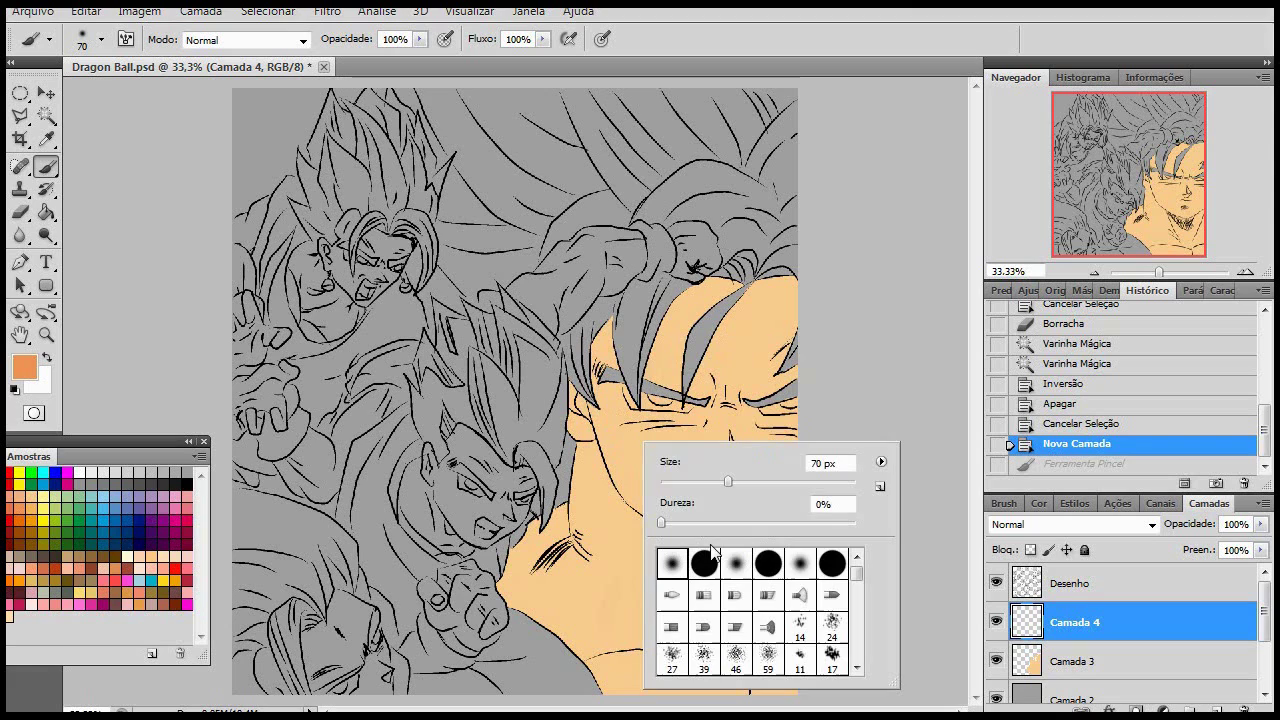
click(705, 560)
click(632, 422)
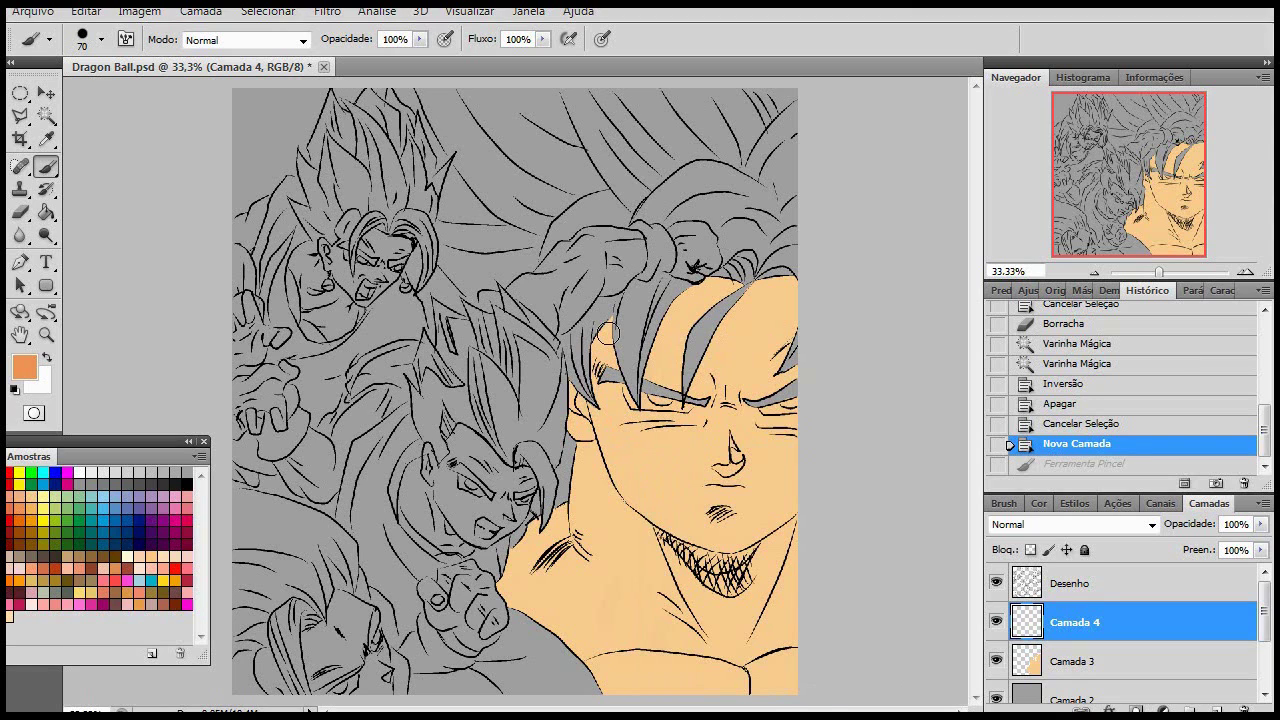
key(bracketleft)
Zoom in on the face to 100%
key(z)
click(729, 438)
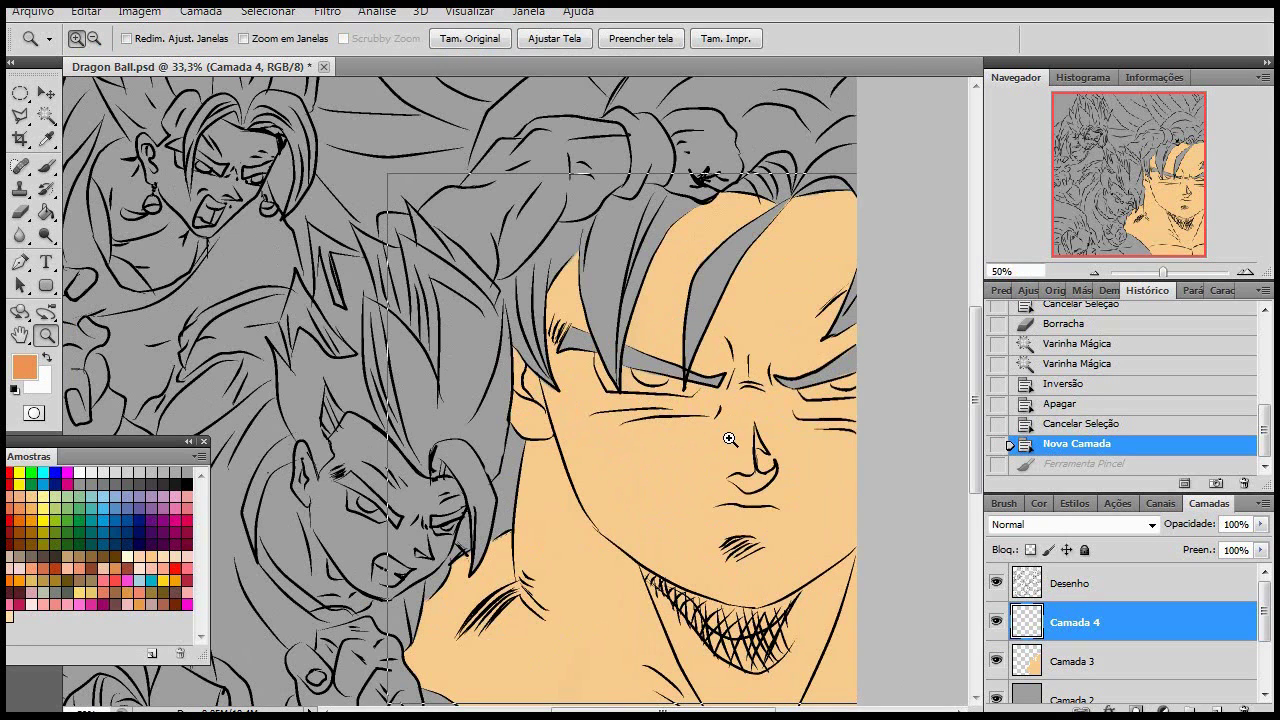
click(728, 434)
click(726, 427)
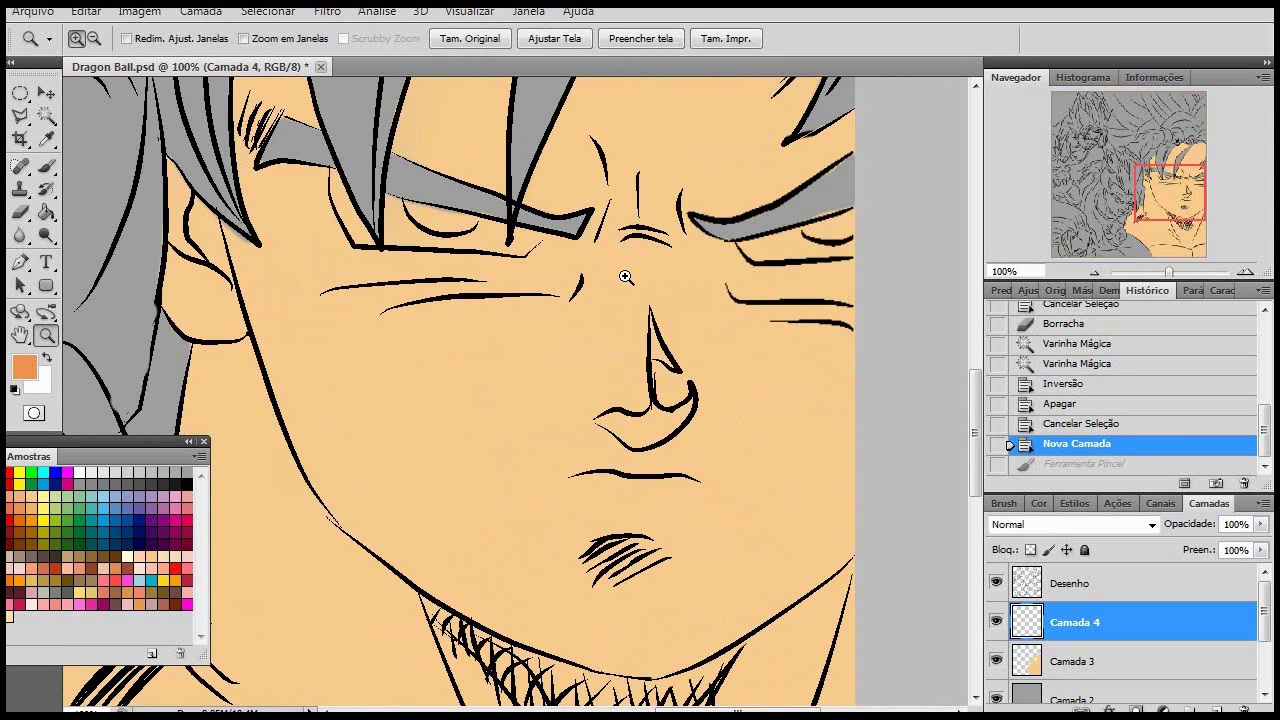
Paint orange shading beside the nose, on brow, cheek, lower lip, chin, jaw and hairline
key(b)
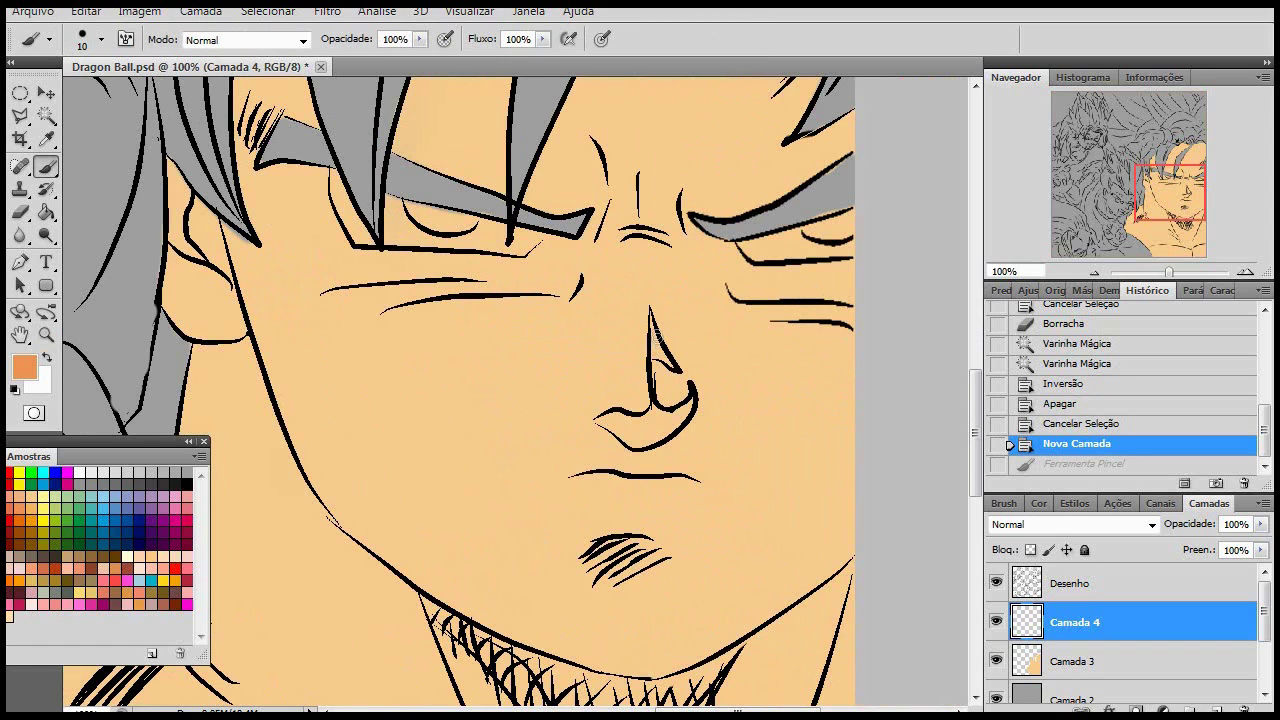
mouse_move(640, 360)
mouse_down()
mouse_move(665, 385)
mouse_move(650, 395)
mouse_up()
drag(585, 570, 620, 580)
drag(665, 305, 786, 337)
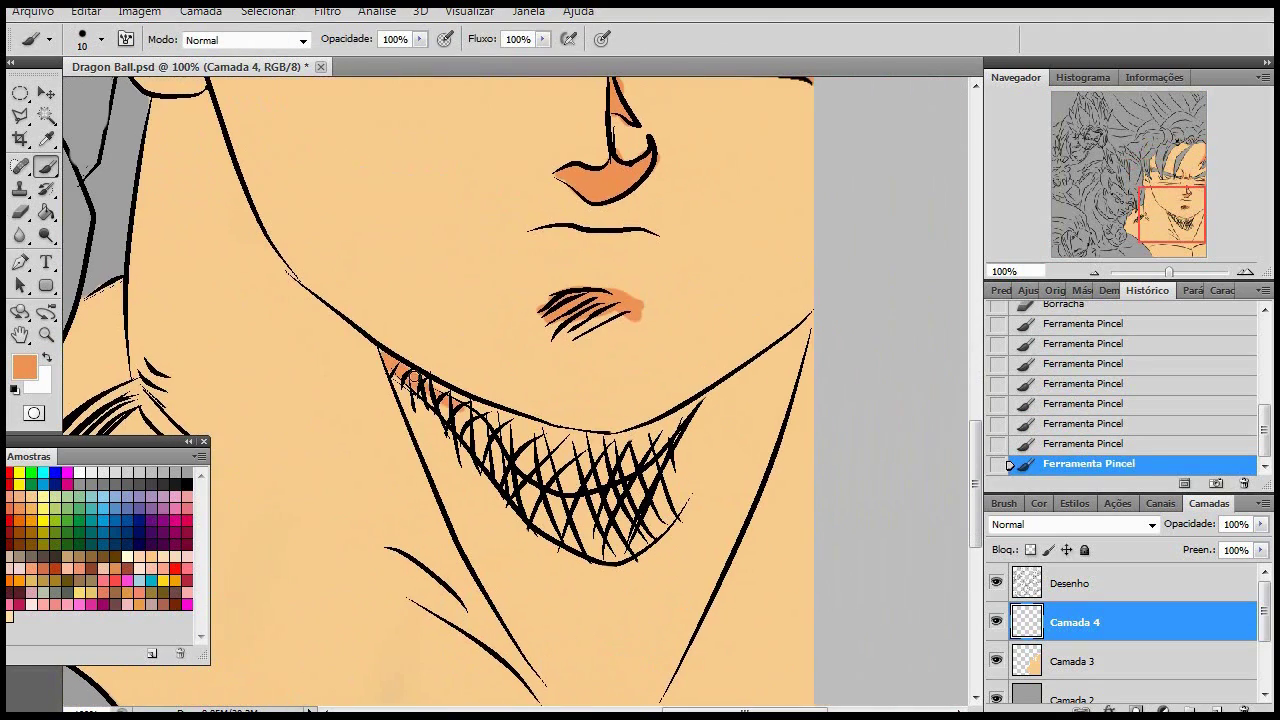
drag(470, 390, 630, 438)
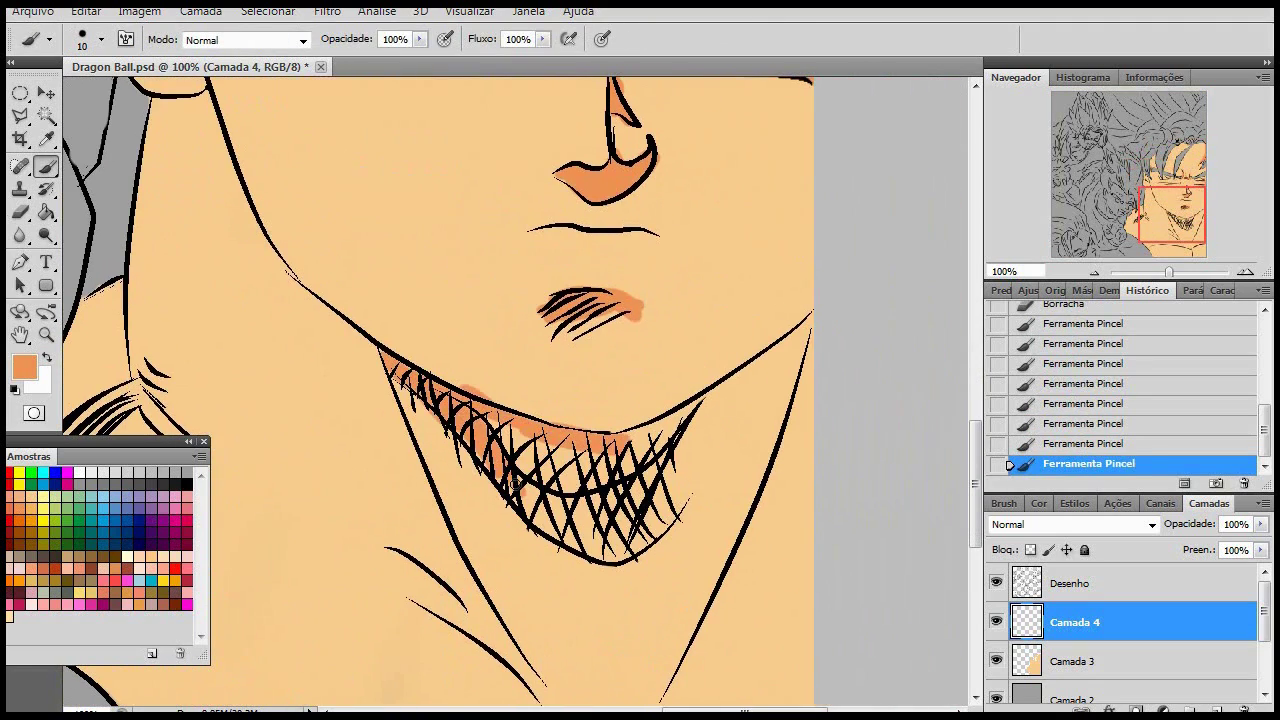
mouse_move(530, 492)
mouse_down()
mouse_move(700, 402)
mouse_move(640, 548)
mouse_up()
drag(560, 170, 770, 610)
drag(455, 215, 410, 352)
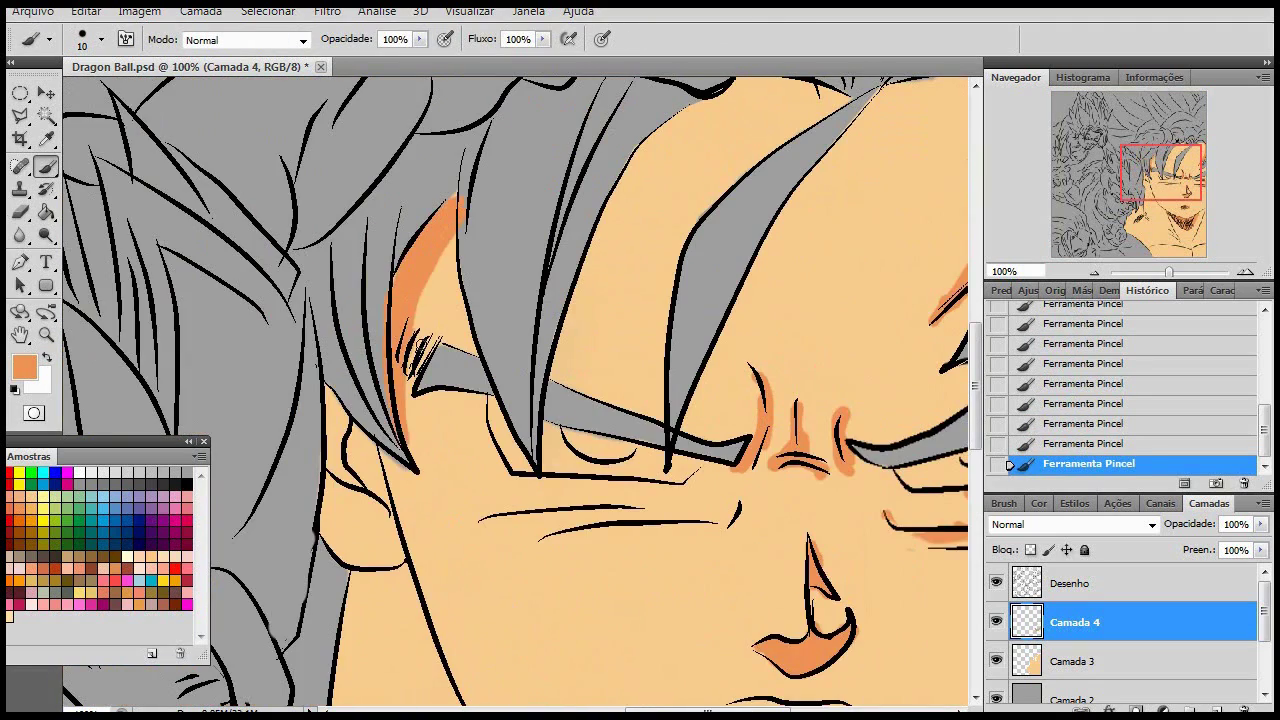
drag(560, 260, 700, 150)
Clean stray orange near the hair and add shading on hairline, cheek and neck
key(e)
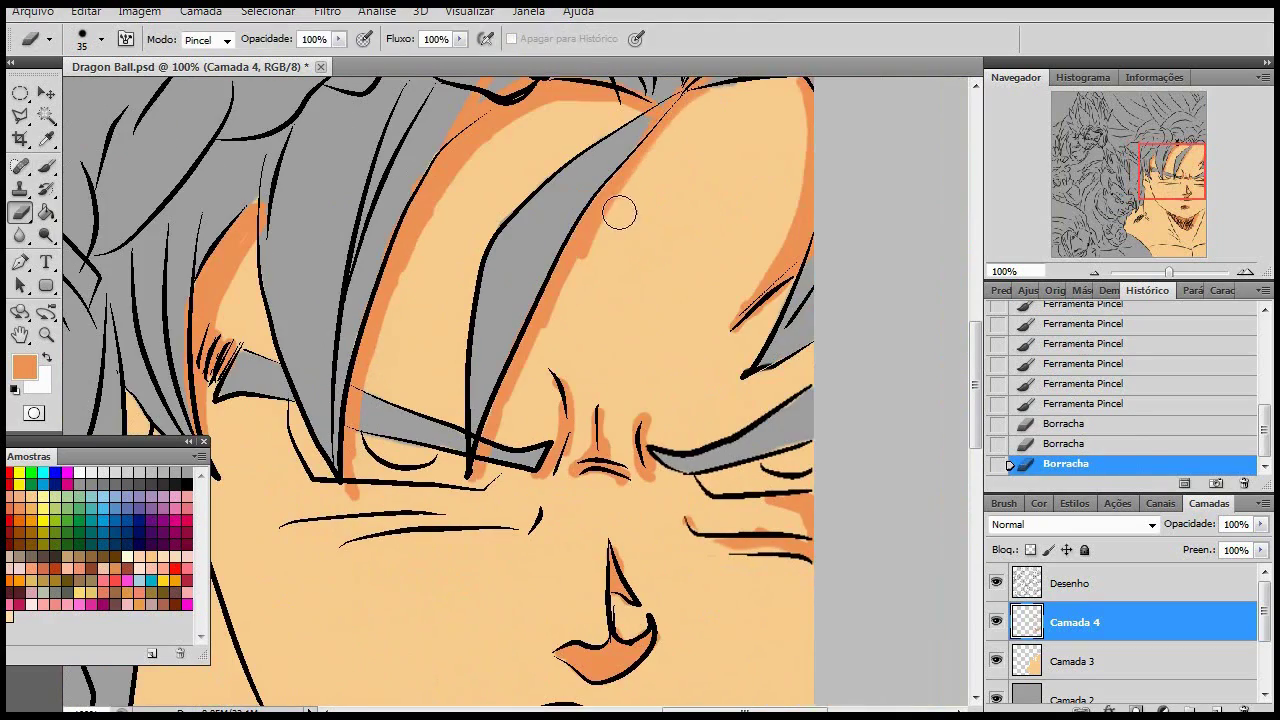
key(b)
drag(619, 212, 750, 60)
mouse_move(300, 255)
mouse_down()
mouse_move(320, 330)
mouse_move(260, 390)
mouse_up()
mouse_move(600, 400)
mouse_down()
mouse_move(549, 198)
mouse_move(560, 400)
mouse_up()
drag(585, 170, 600, 460)
drag(495, 340, 560, 478)
drag(600, 180, 595, 380)
drag(600, 450, 480, 200)
mouse_move(405, 412)
mouse_down()
mouse_move(518, 557)
mouse_move(491, 423)
mouse_move(500, 509)
mouse_up()
Erase excess orange shading, touch up the face, and zoom out
key(e)
drag(657, 171, 600, 420)
key(b)
mouse_move(600, 420)
mouse_down()
mouse_move(566, 445)
mouse_move(563, 469)
mouse_move(566, 406)
mouse_move(474, 451)
mouse_up()
key(e)
key(z)
alt+click(621, 465)
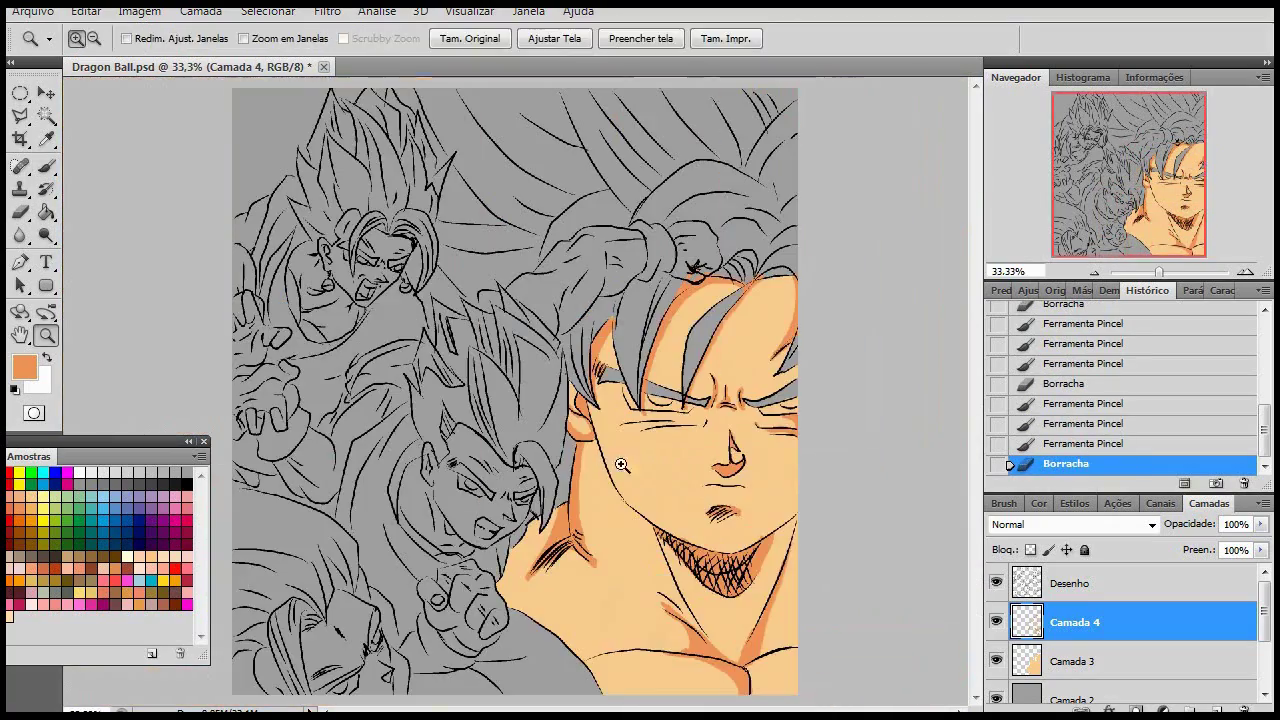
Shade under the eyes, erase a stray spot, and zoom out to the whole drawing
key(b)
drag(620, 390, 705, 428)
key(z)
click(674, 405)
click(674, 405)
key(e)
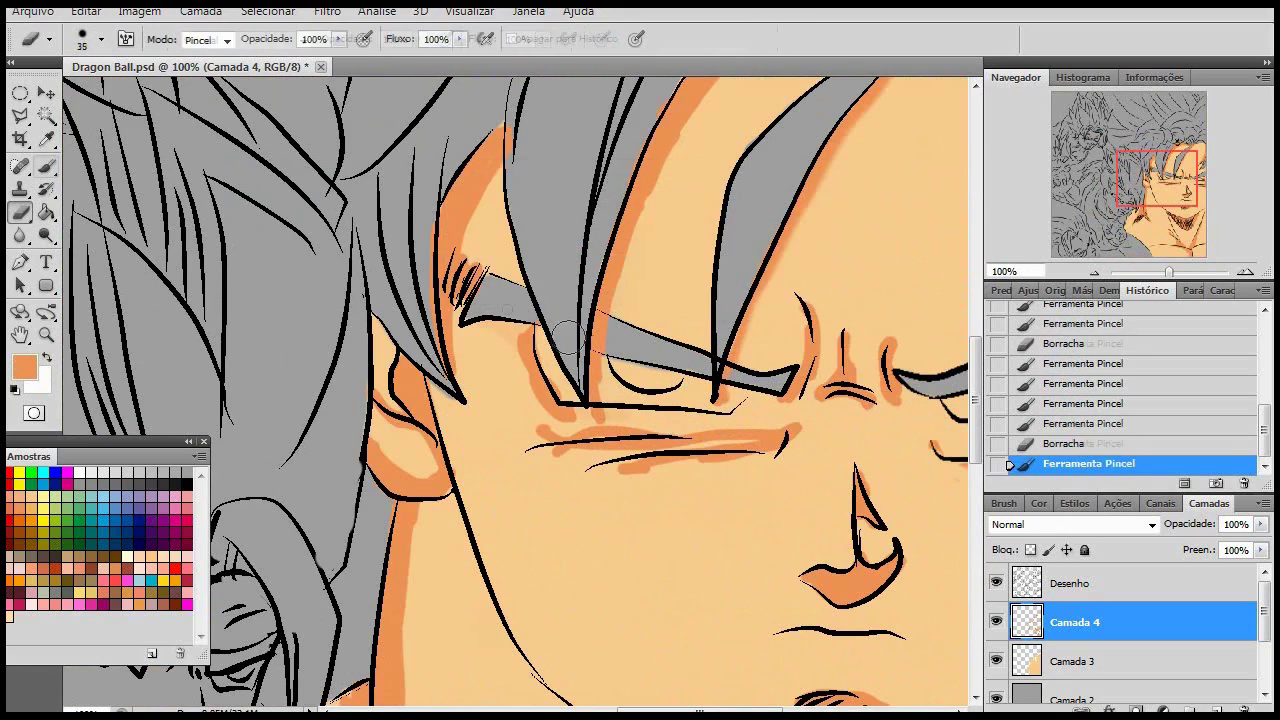
key(z)
alt+click(566, 333)
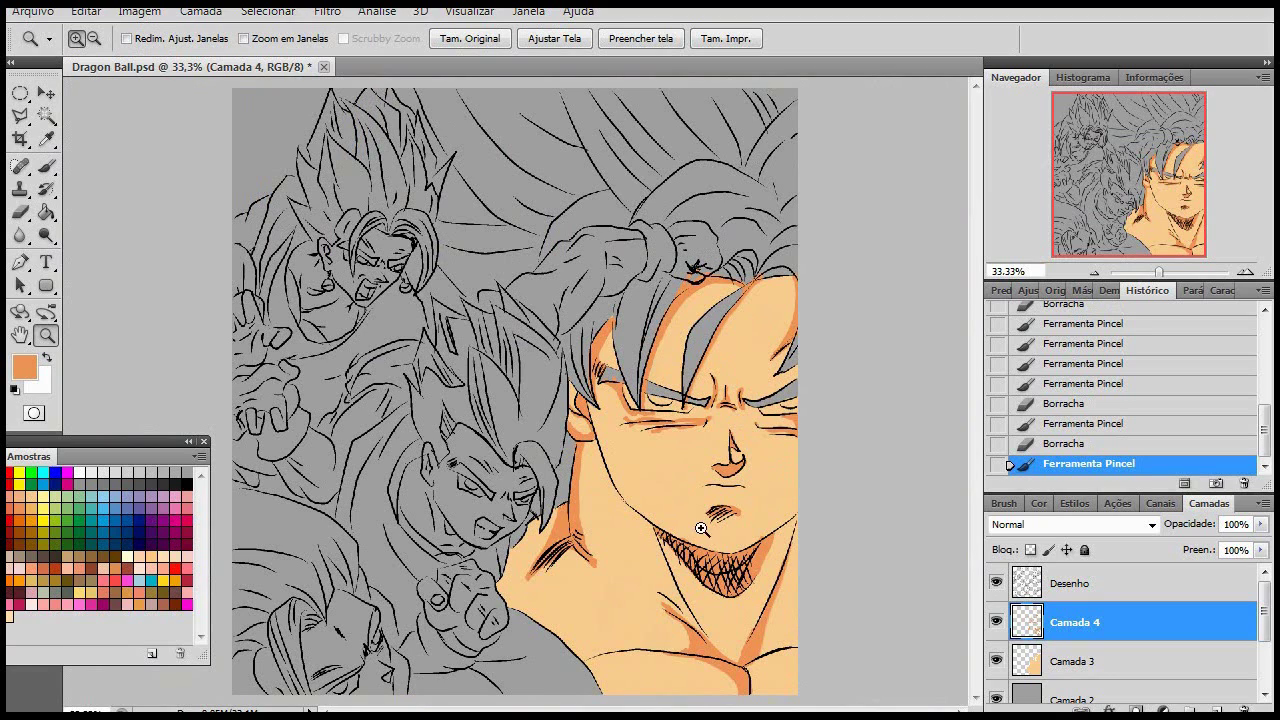
Return to the Brush and open the Filtro menu to reach the Desfoque filters
key(b)
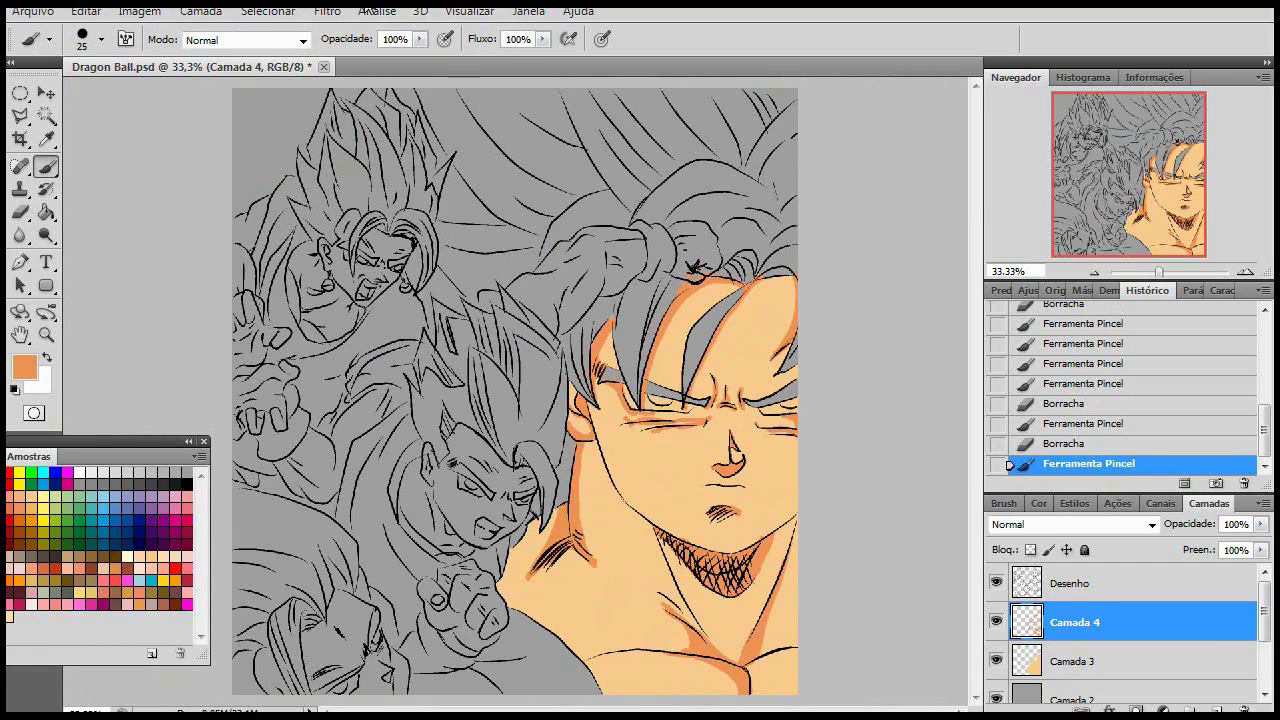
click(336, 12)
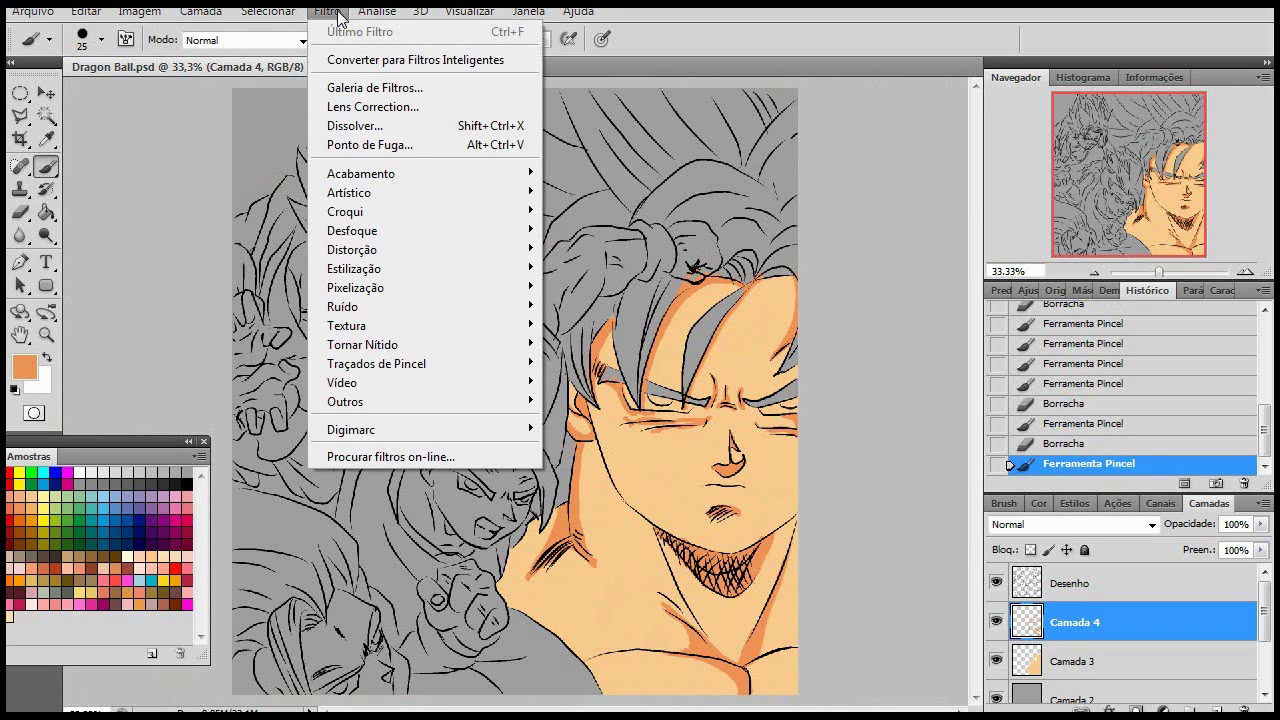
mouse_move(420, 230)
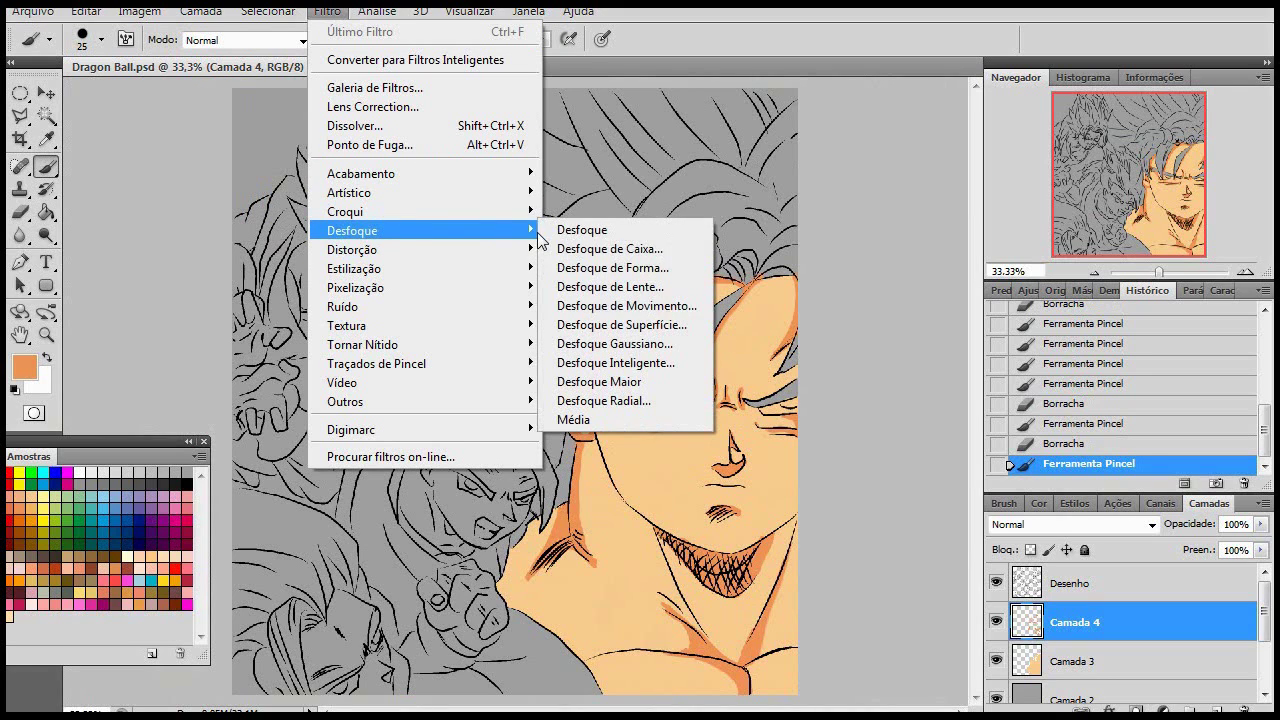
Apply Desfoque Gaussiano at a 14,8 pixel radius to the orange shading on Camada 4
click(638, 344)
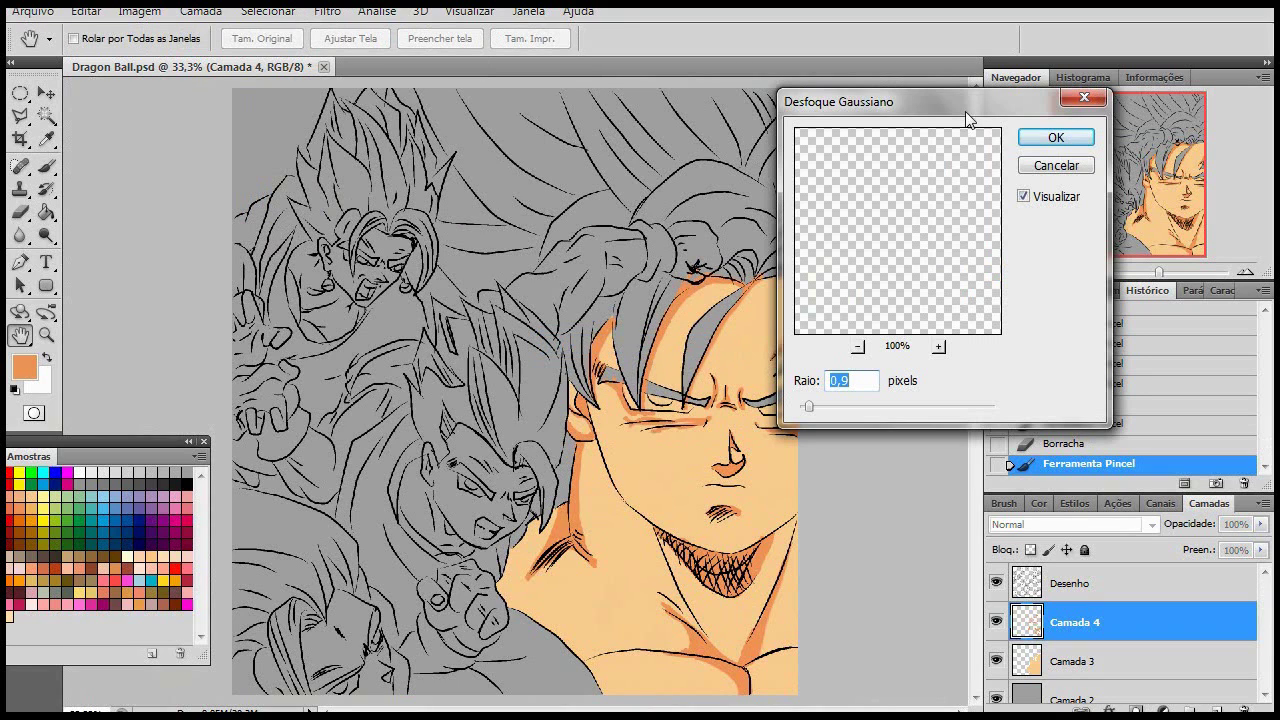
drag(963, 103, 1056, 121)
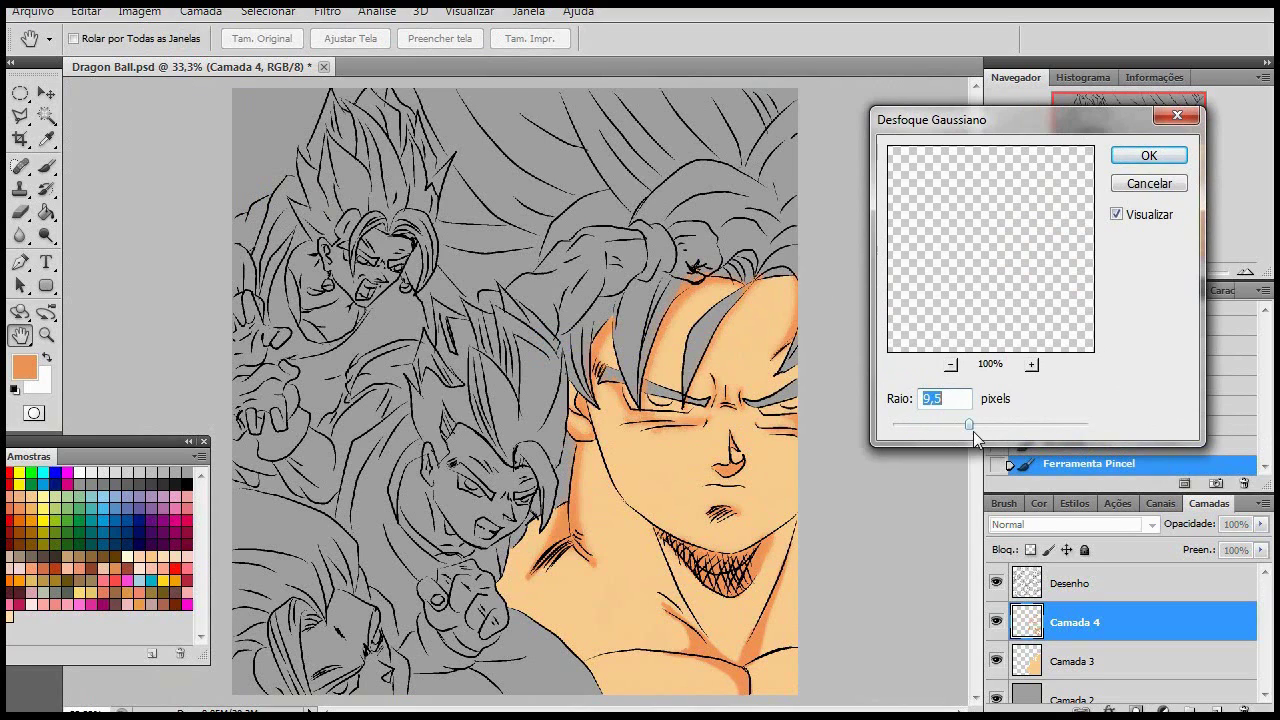
drag(969, 424, 989, 428)
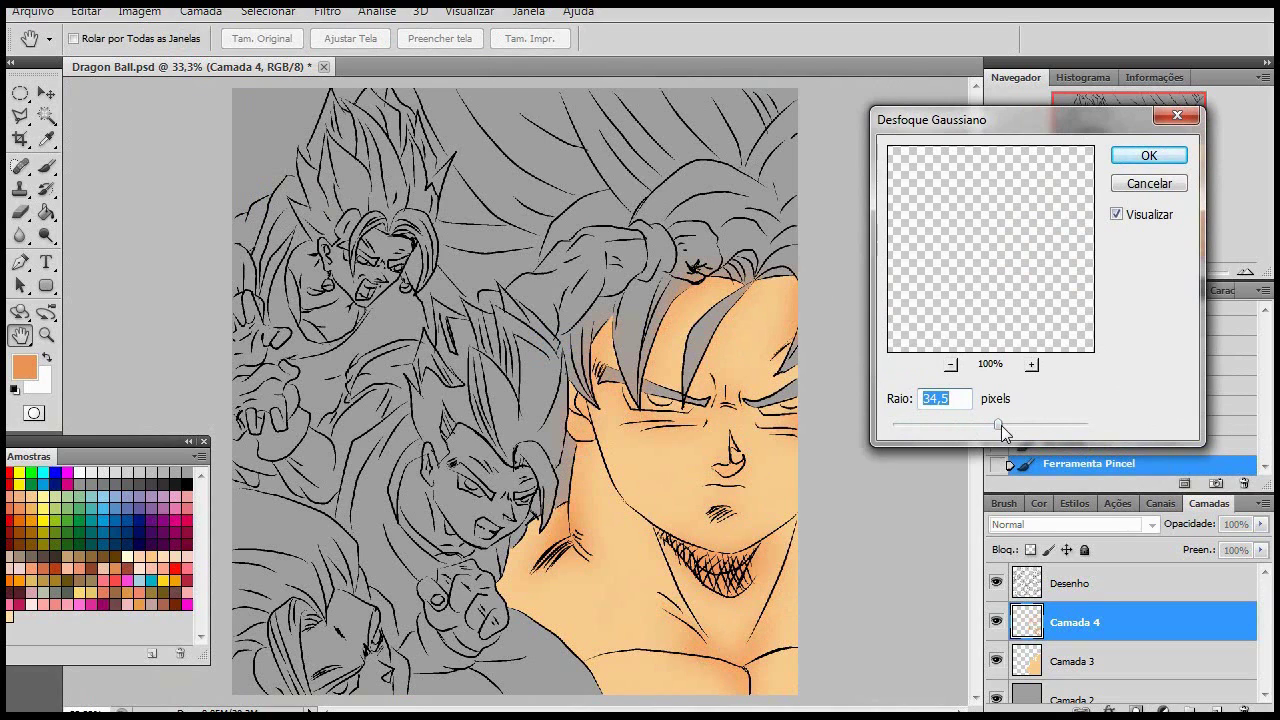
drag(1000, 424, 981, 425)
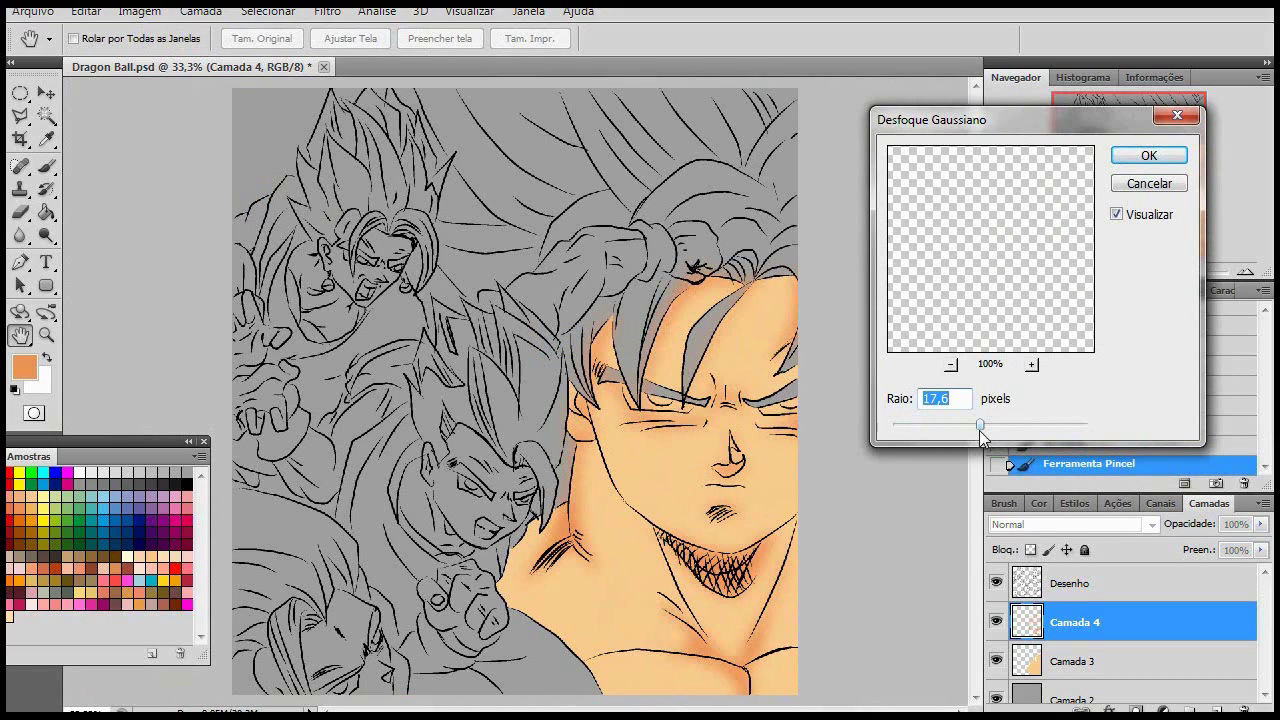
drag(980, 425, 973, 425)
click(981, 426)
drag(981, 426, 977, 426)
click(1149, 160)
click(683, 434)
click(639, 446)
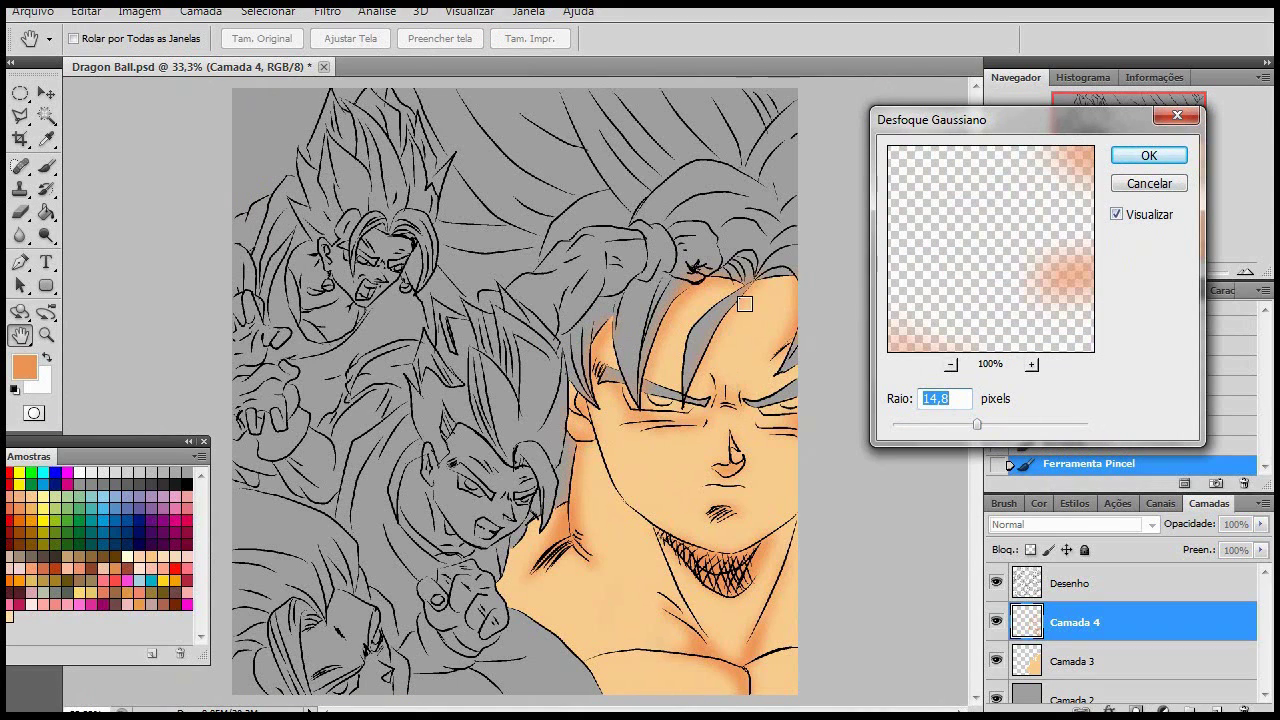
click(1148, 156)
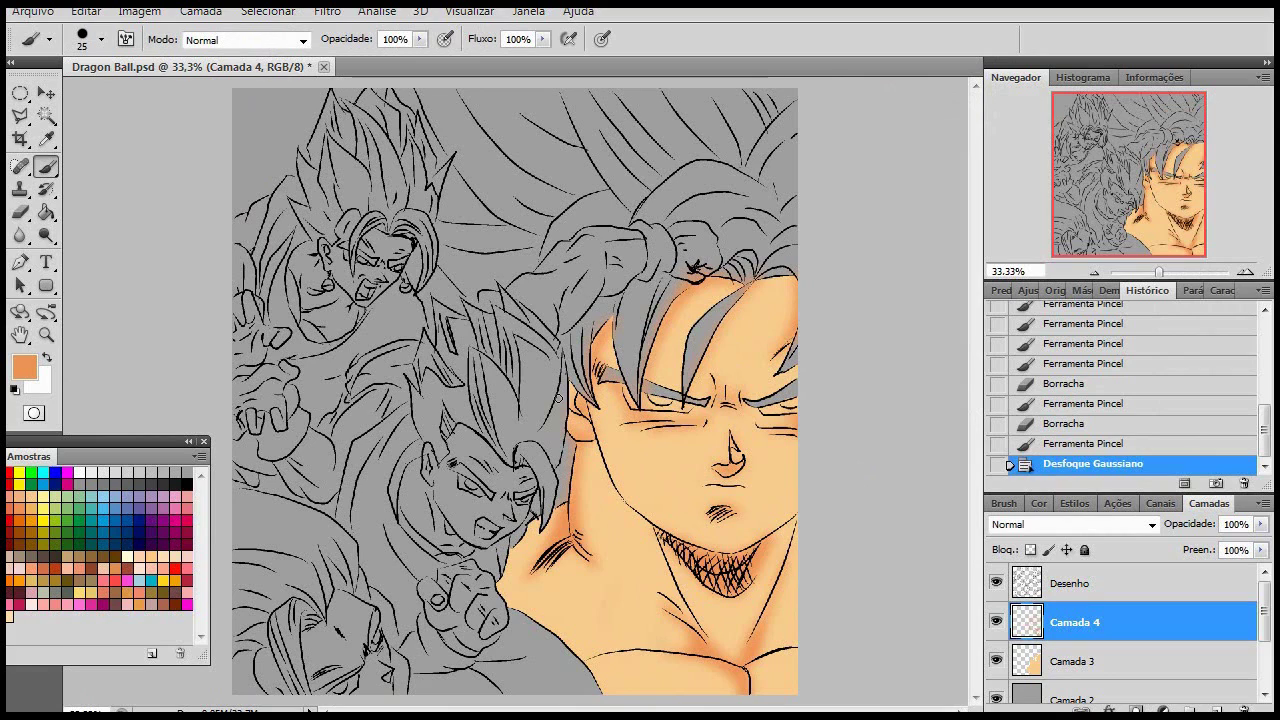
Magic-wand the skin on Camada 3, invert, and delete Camada 4 shading outside it
click(1075, 664)
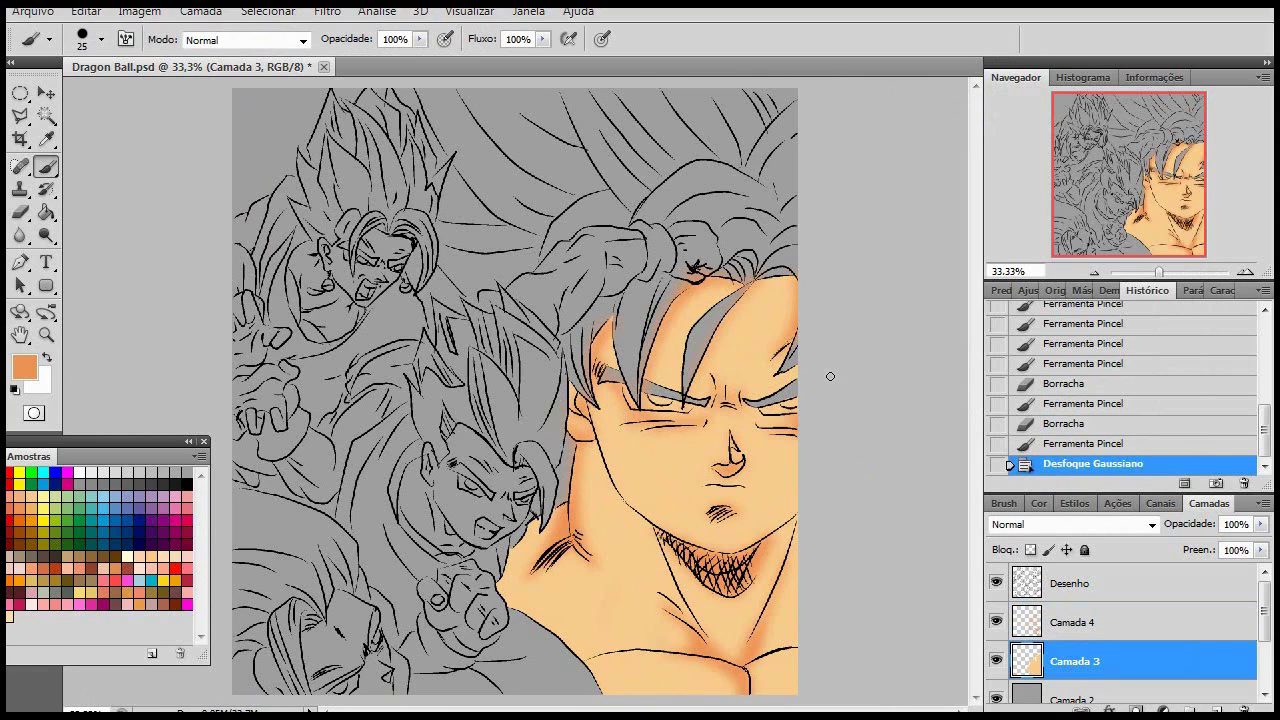
key(w)
click(750, 340)
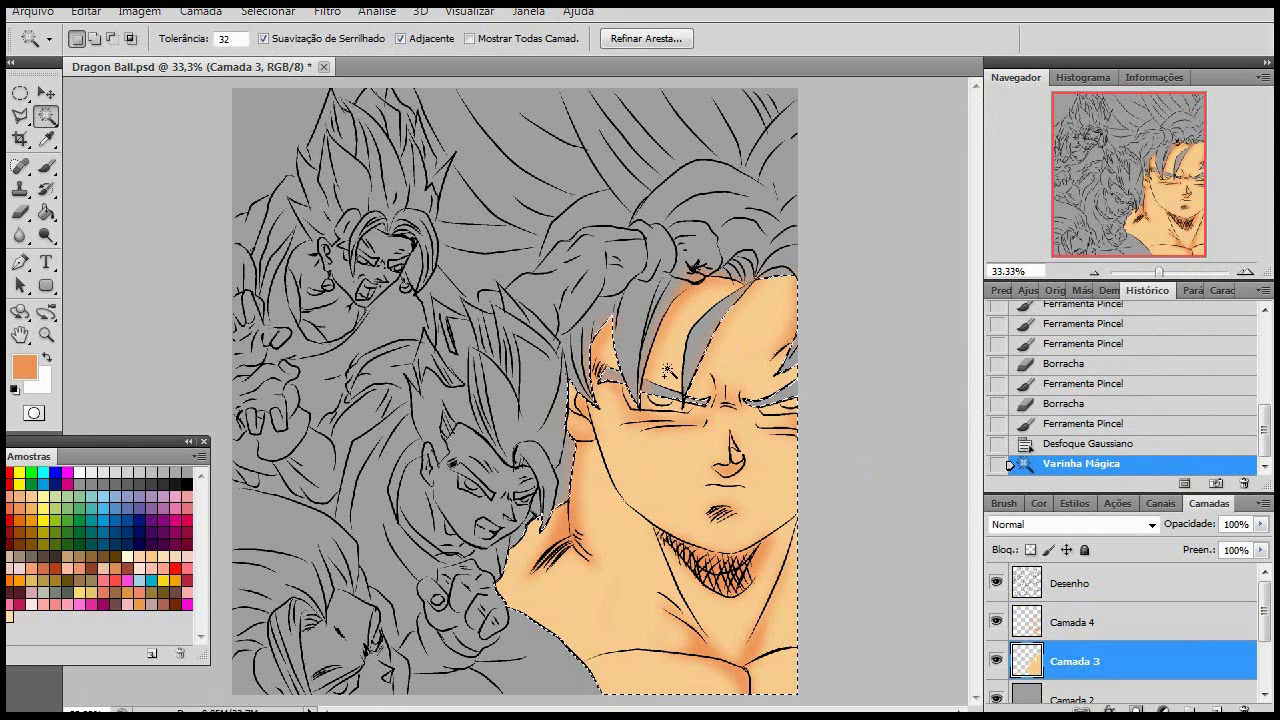
click(780, 498)
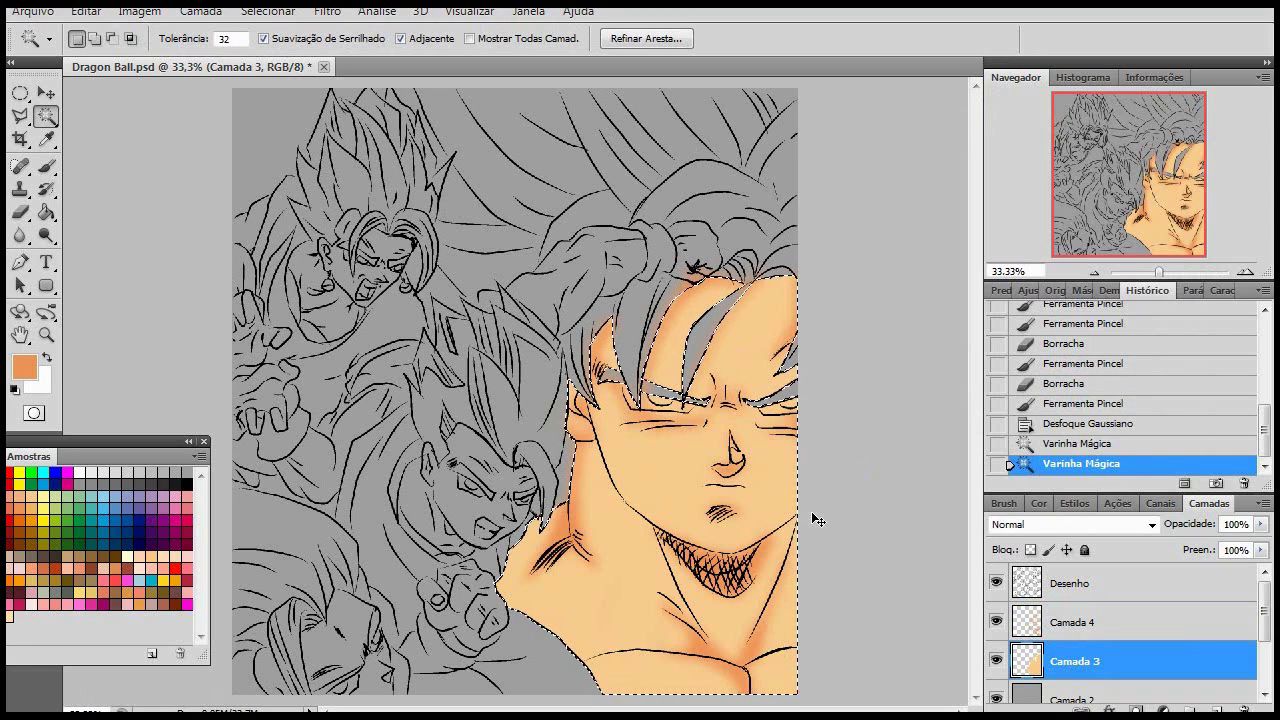
key(ctrl+shift+i)
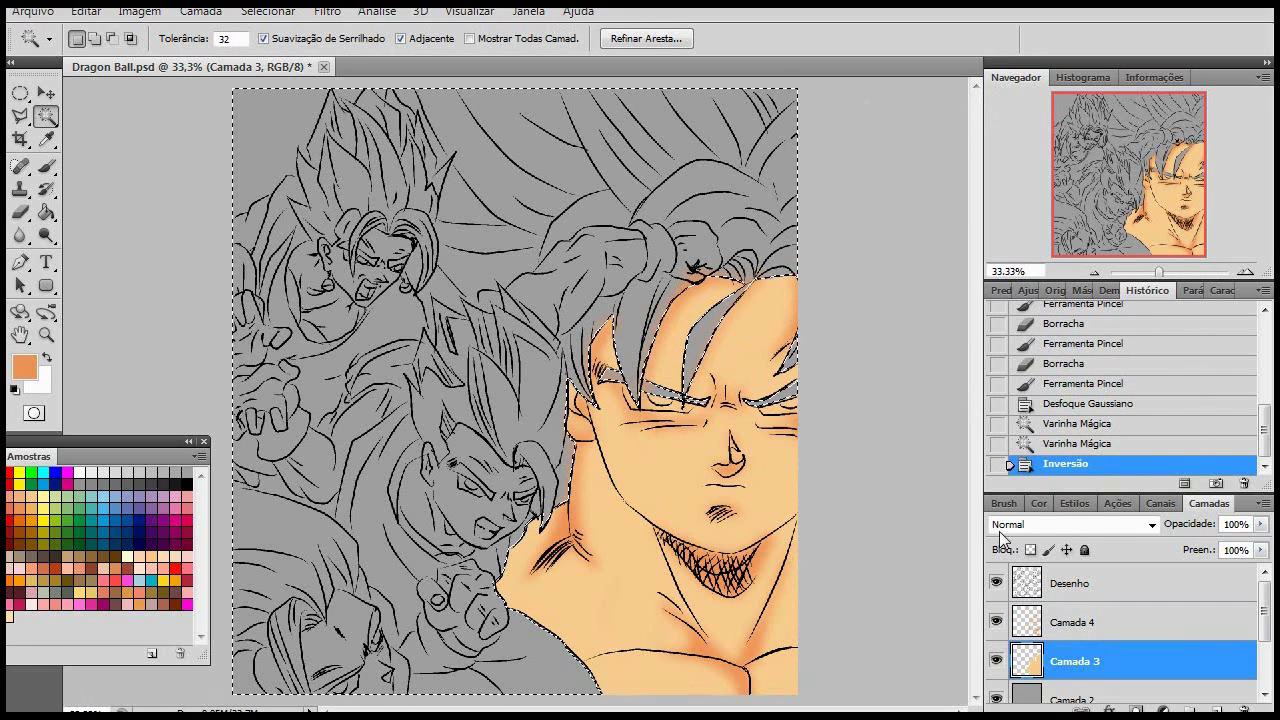
click(1080, 625)
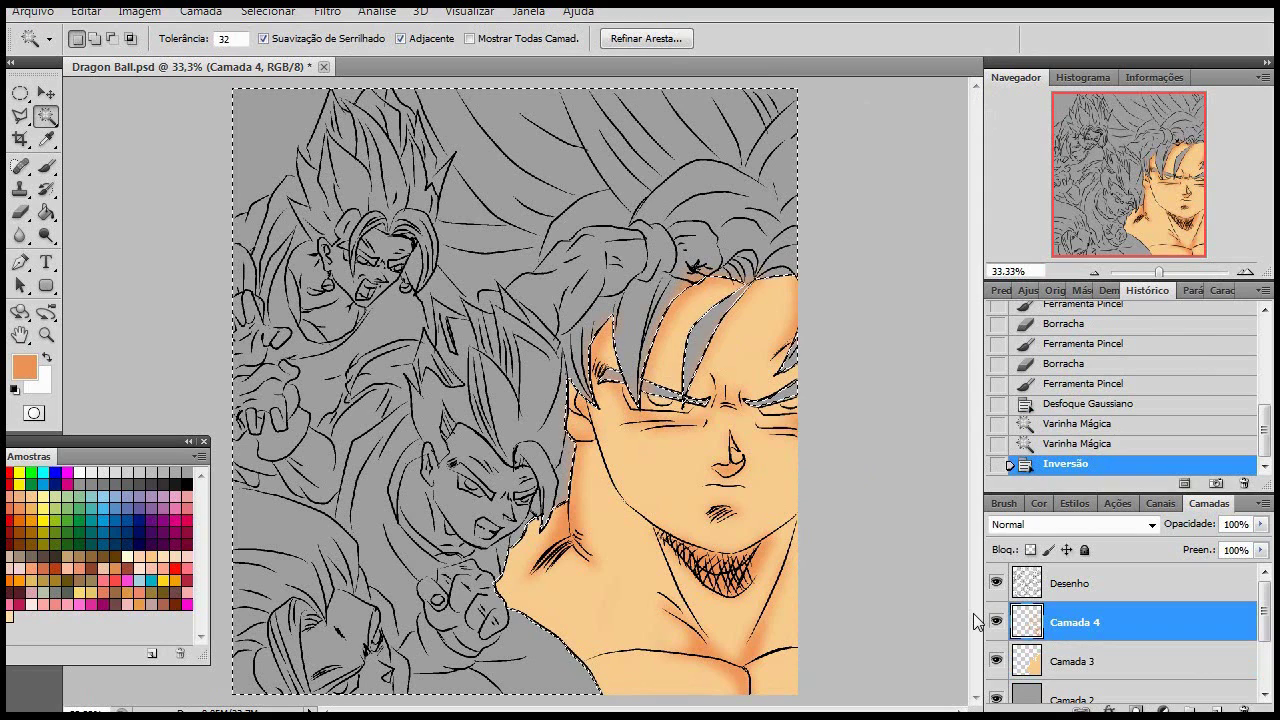
key(Delete)
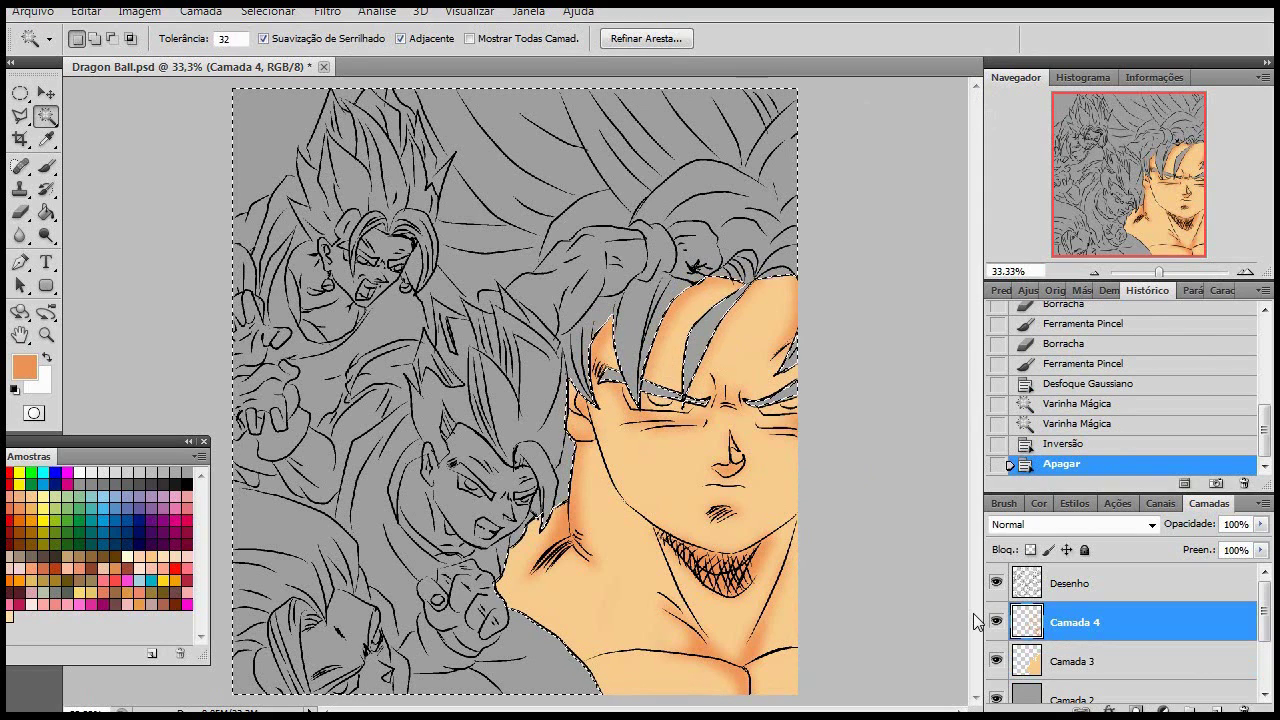
key(ctrl+d)
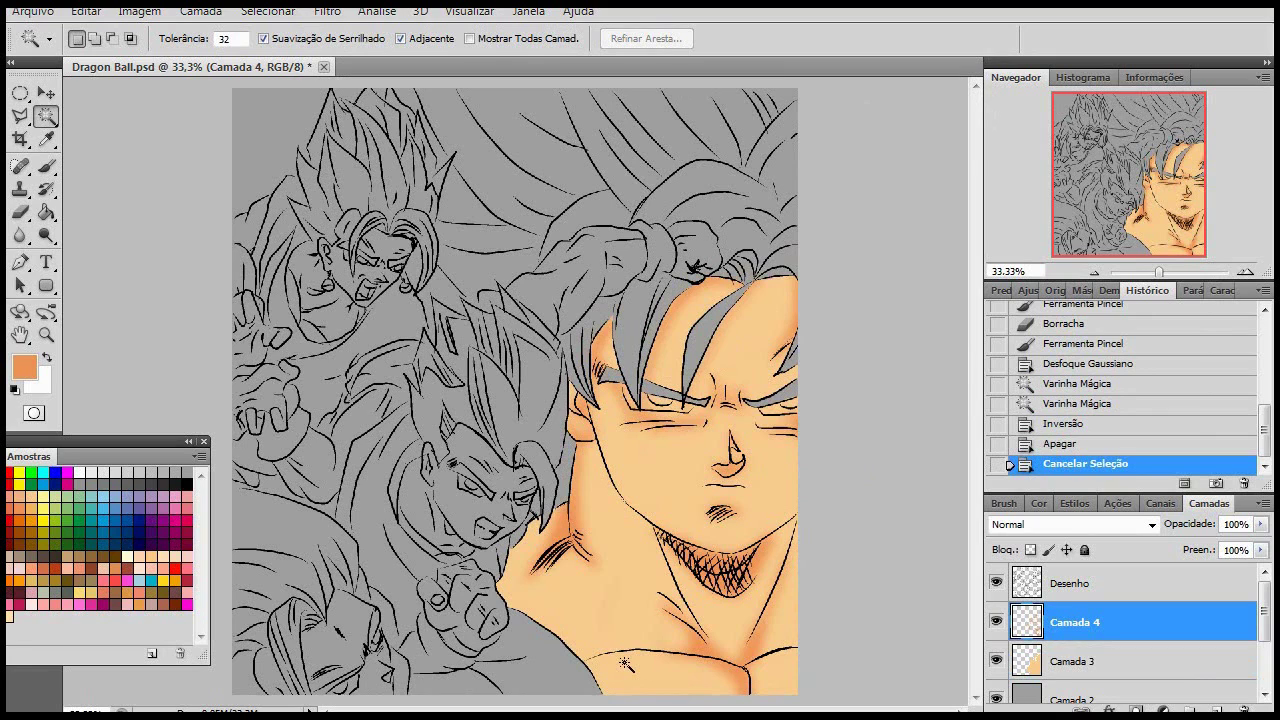
key(b)
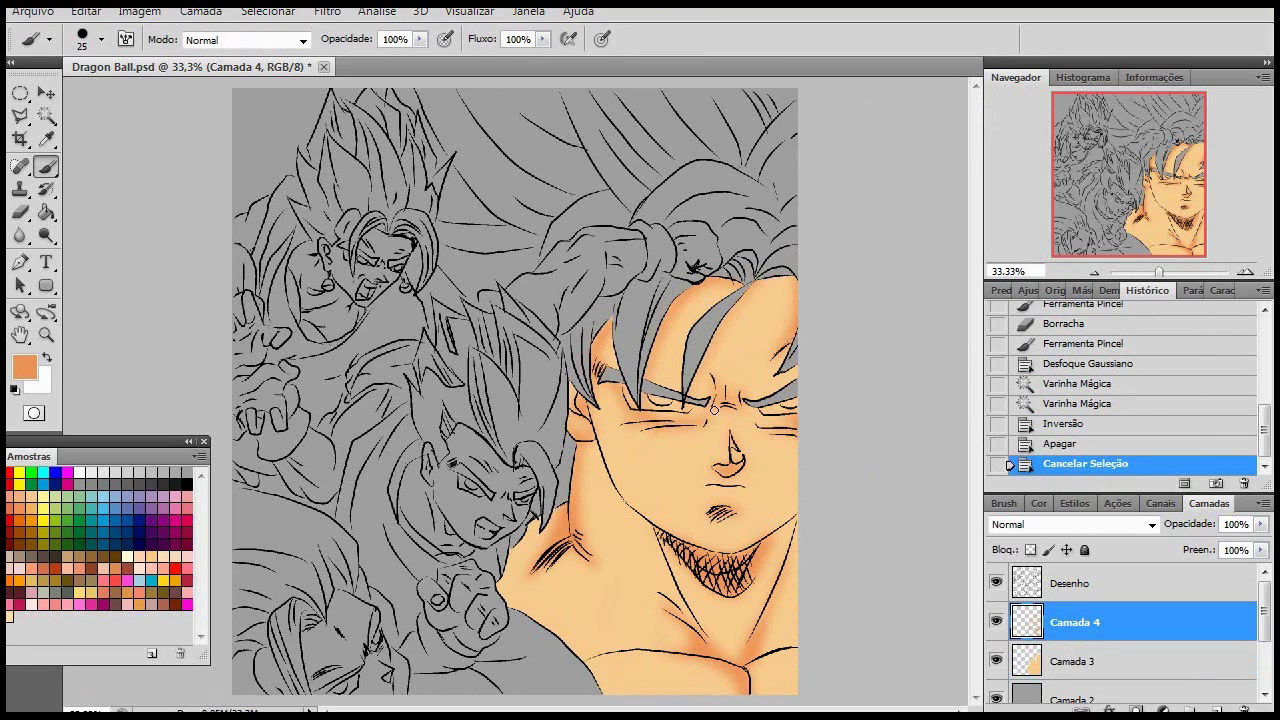